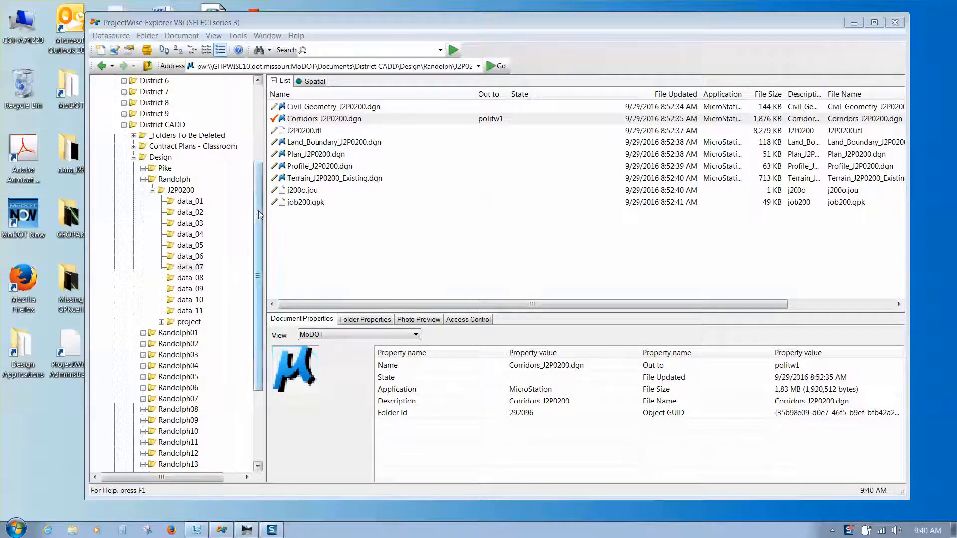
# - Open Corridors_J2P0200.dgn from the data_07 folder of project J2P0200 in Power GEOPAK
pyautogui.moveTo(257, 214)
pyautogui.mouseDown()
pyautogui.moveTo(257, 177)
pyautogui.moveTo(257, 201)
pyautogui.mouseUp()
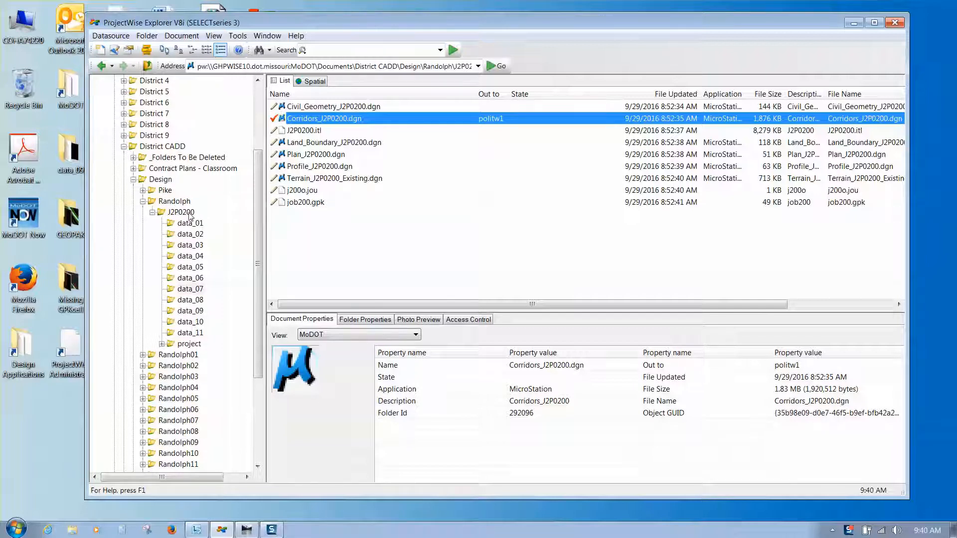
pyautogui.click(191, 287)
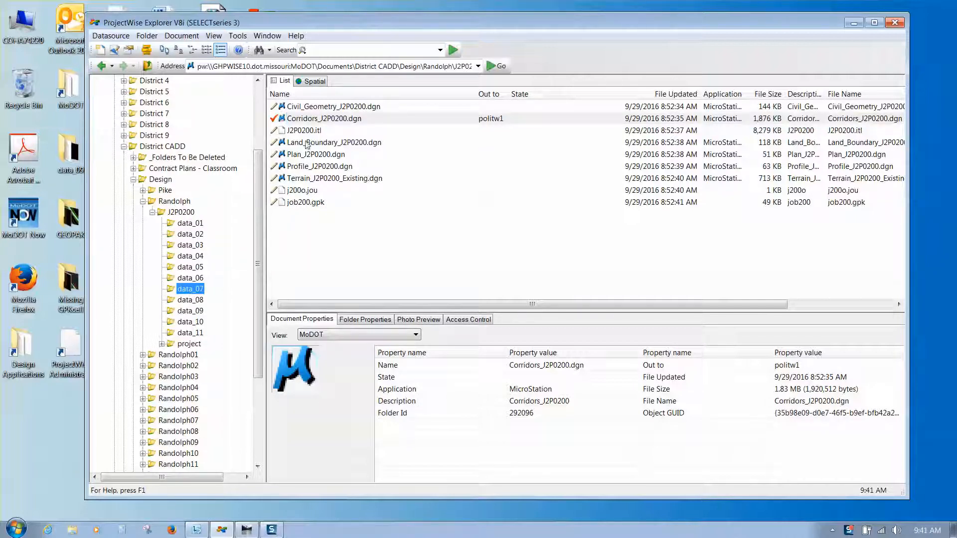
pyautogui.click(313, 120)
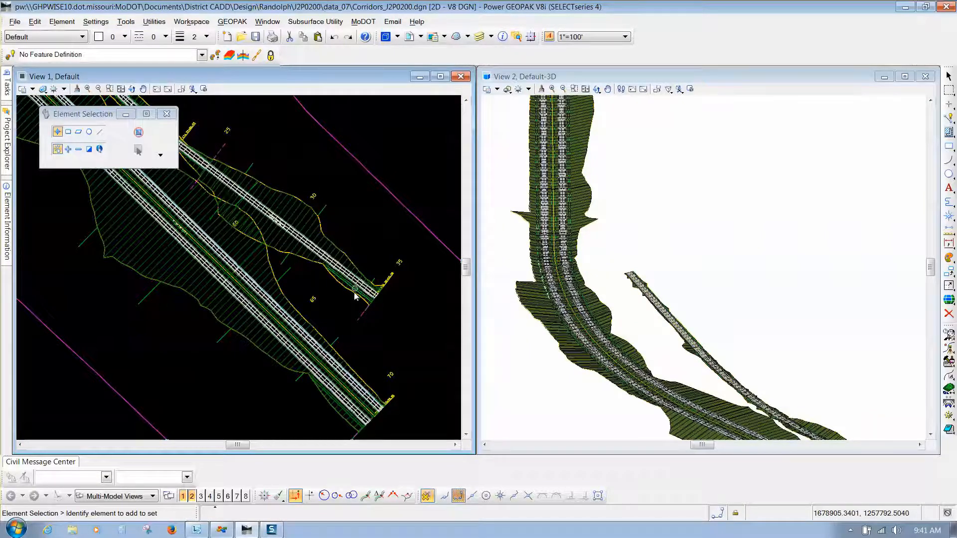
# - Check the active terrain setting of the existing J2P0200 terrain boundary in the plan view and clear the selection
pyautogui.click(361, 164)
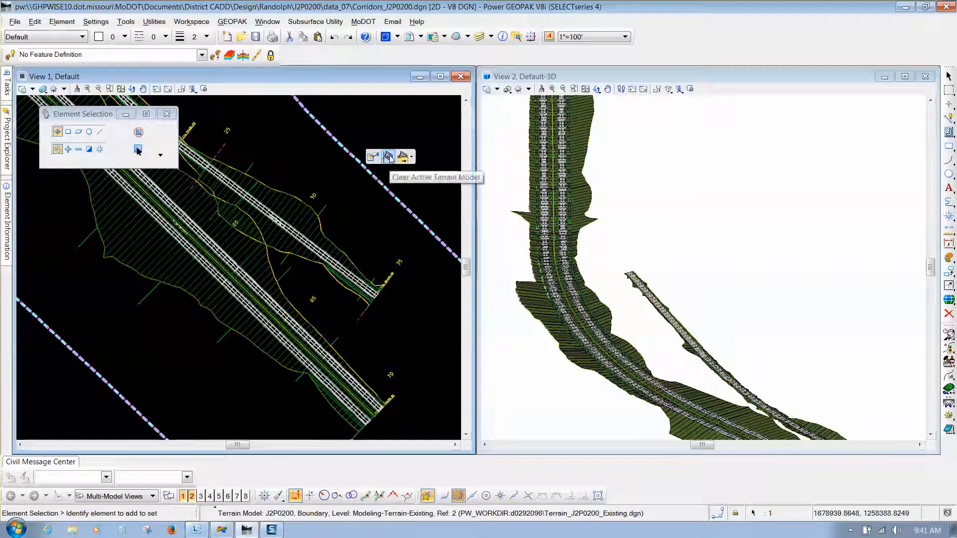
pyautogui.click(372, 113)
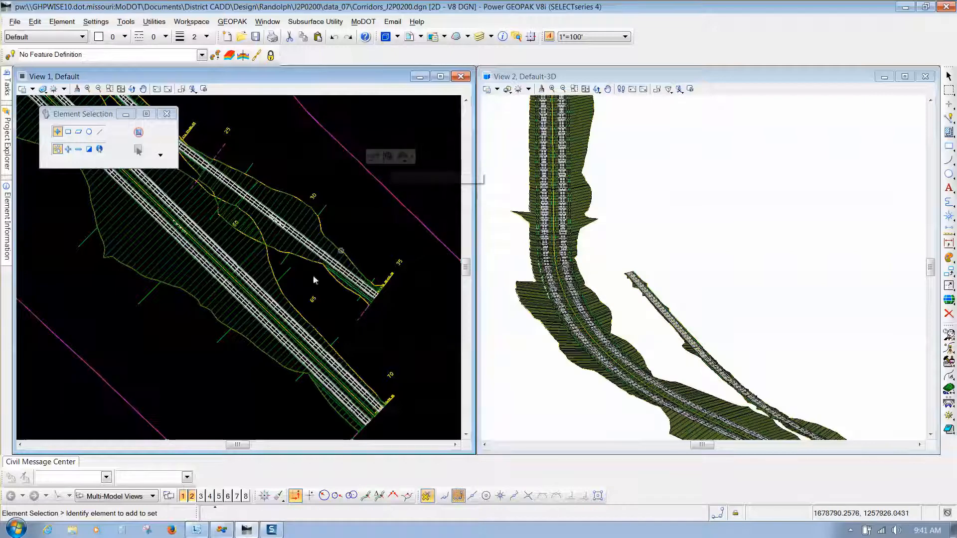
# - Open the cross section model of the Route63 corridor in View 8 and enlarge that view window
pyautogui.click(287, 269)
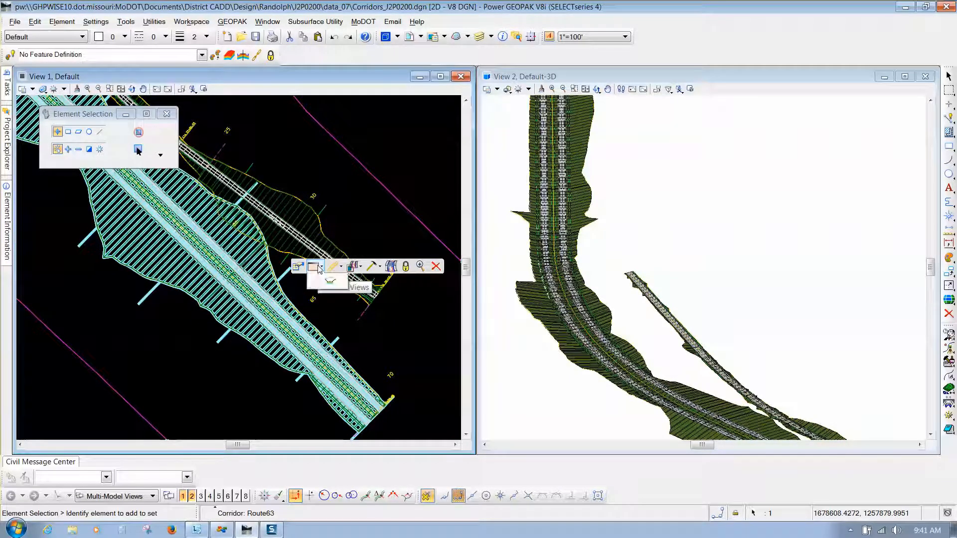
pyautogui.click(320, 268)
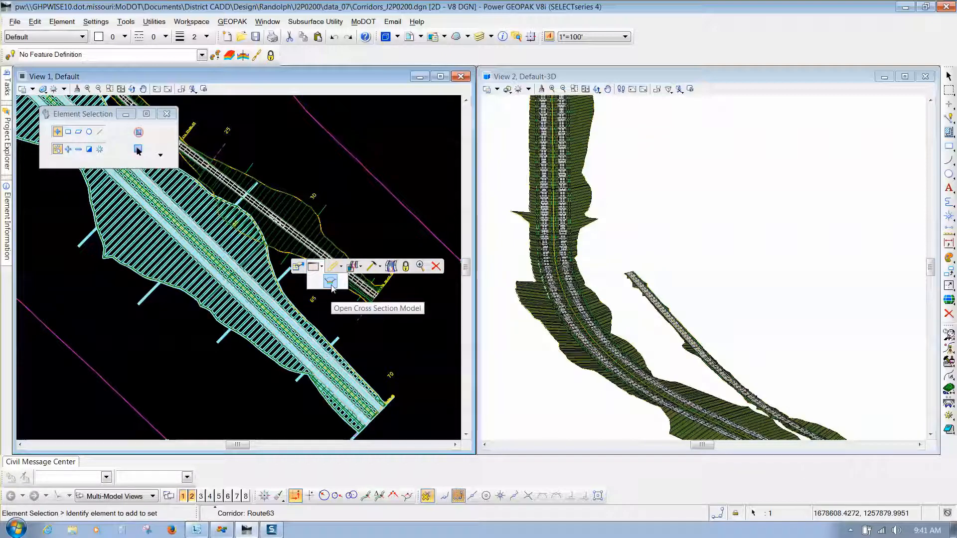
pyautogui.click(331, 284)
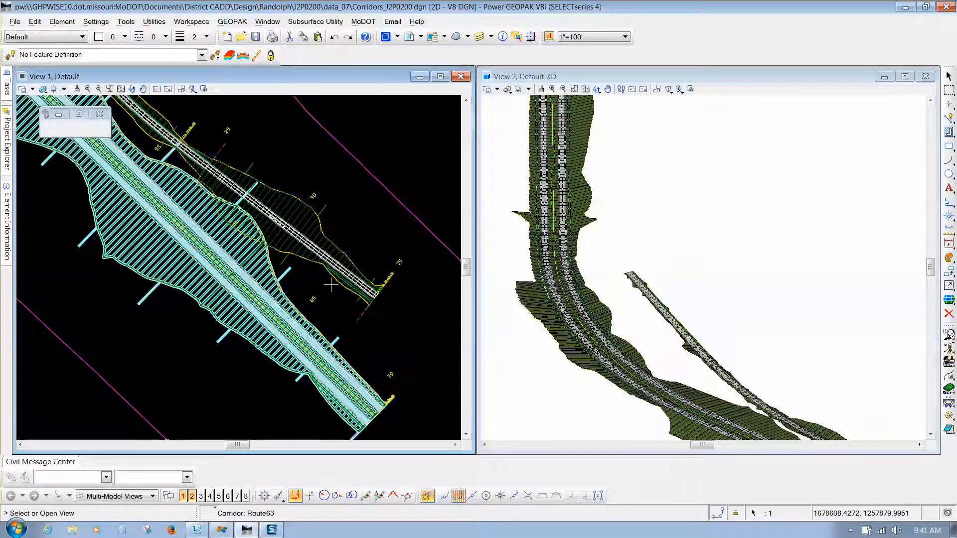
pyautogui.click(246, 496)
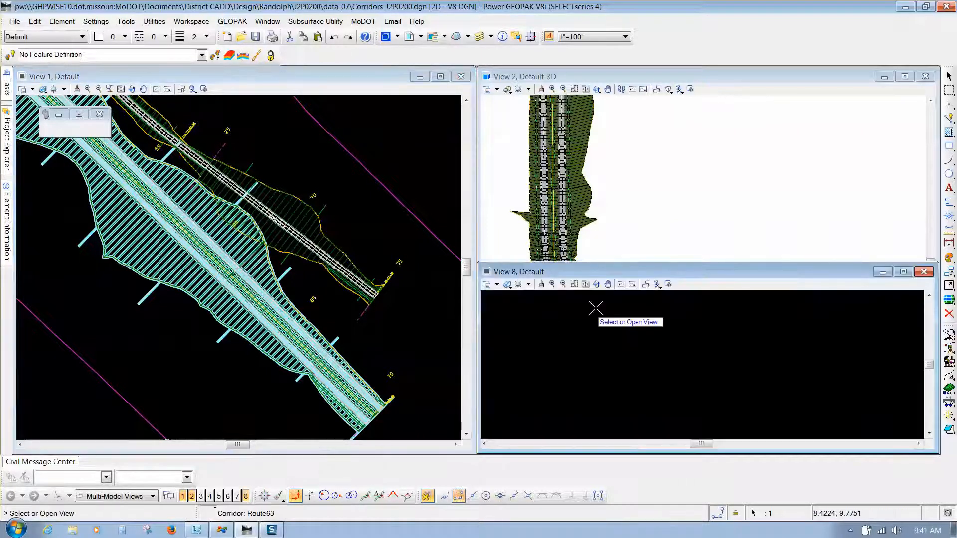
pyautogui.click(635, 339)
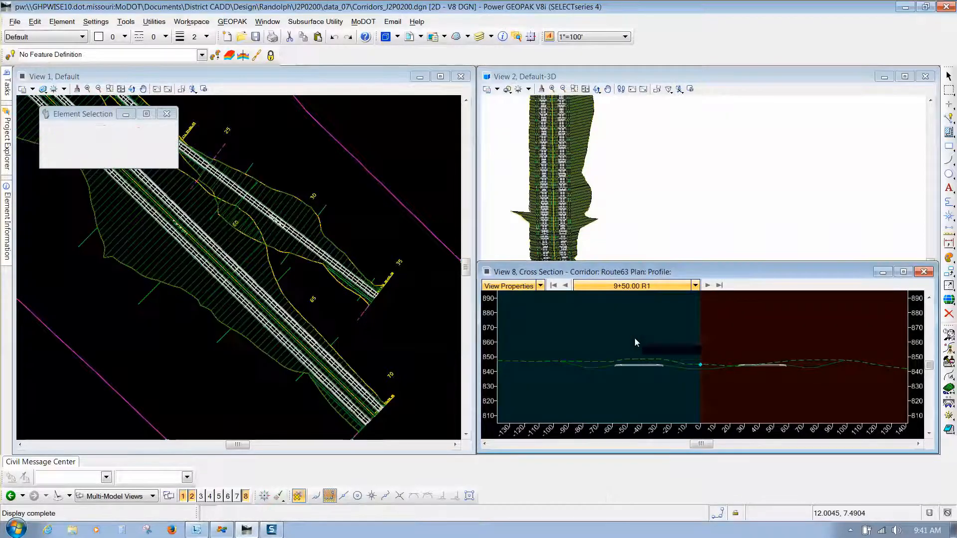
pyautogui.moveTo(477, 263); pyautogui.dragTo(371, 165)
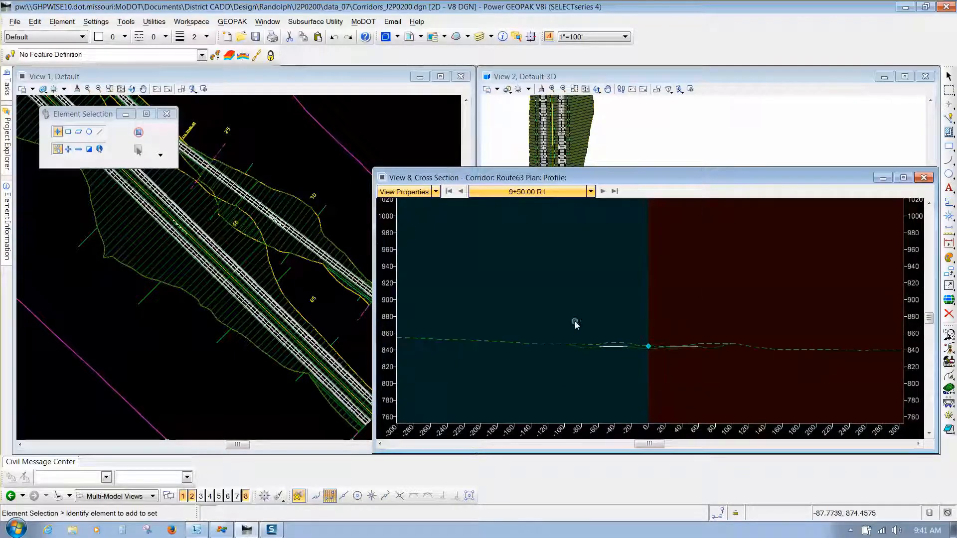
pyautogui.scroll(5, 619, 369)
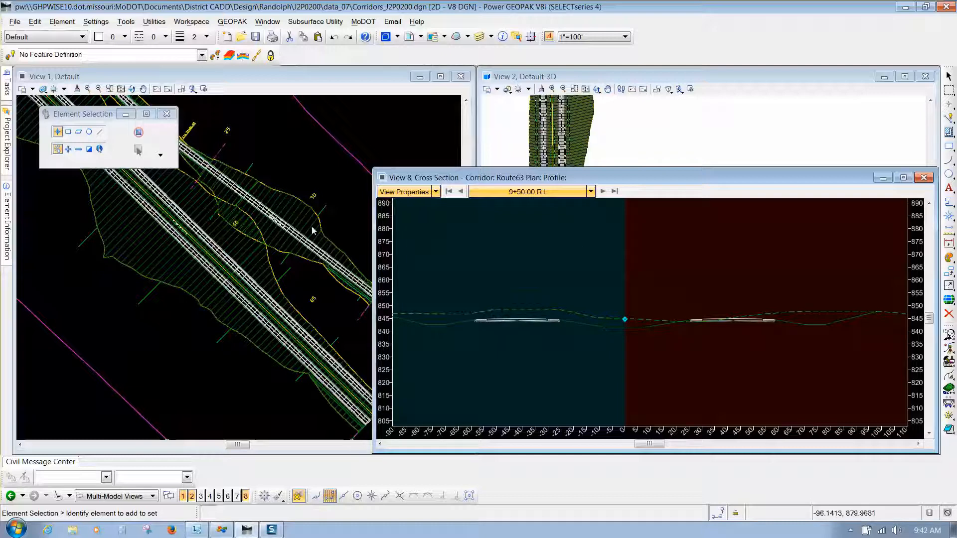
# - Show the cross section model of the Road1 corridor in View 8
pyautogui.click(326, 208)
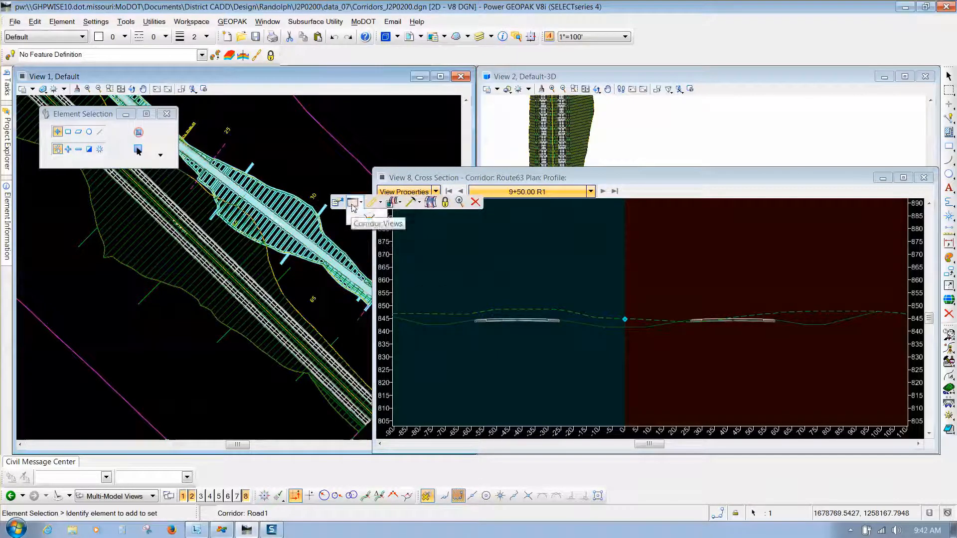
pyautogui.click(352, 207)
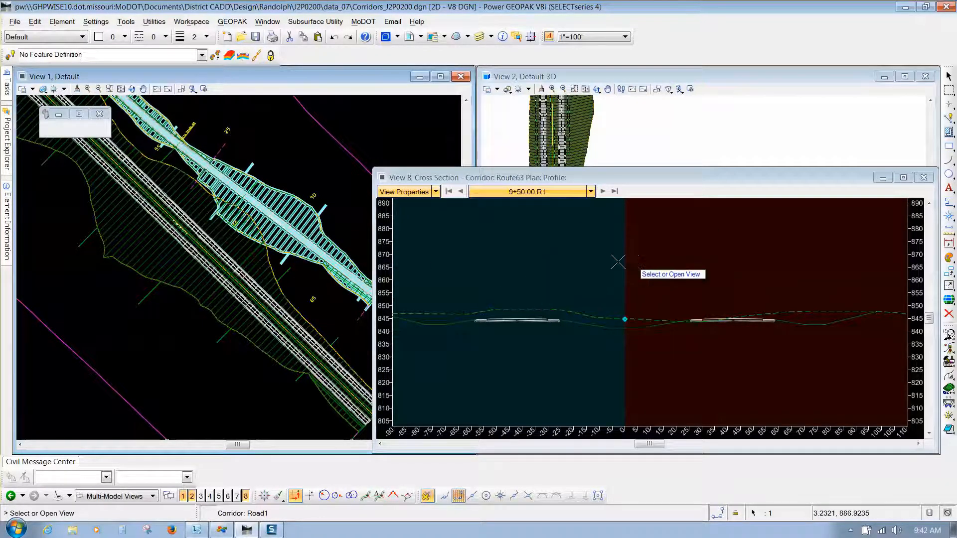
pyautogui.click(592, 271)
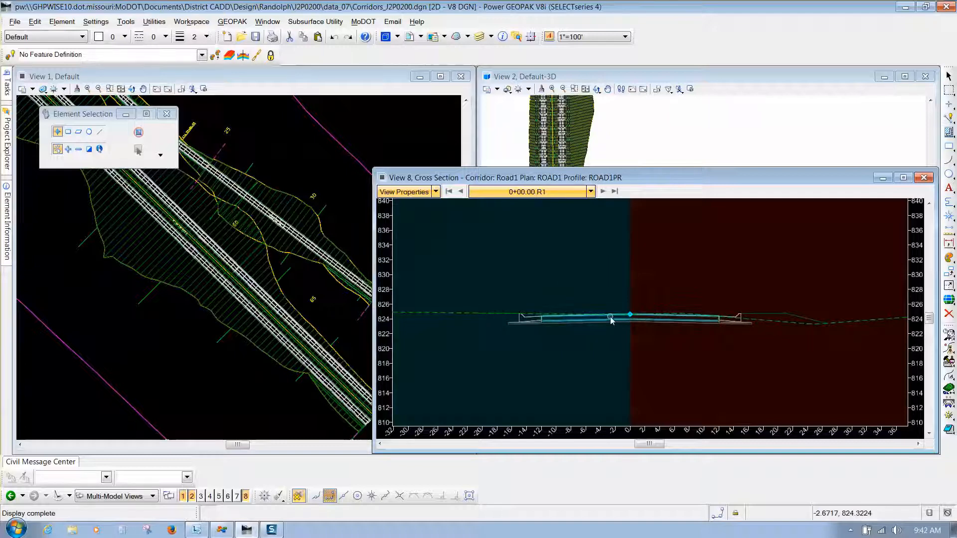
# - Locate station 17+00 of the Road1 corridor via datapoint in the plan view to display its cross section
pyautogui.rightClick(537, 241)
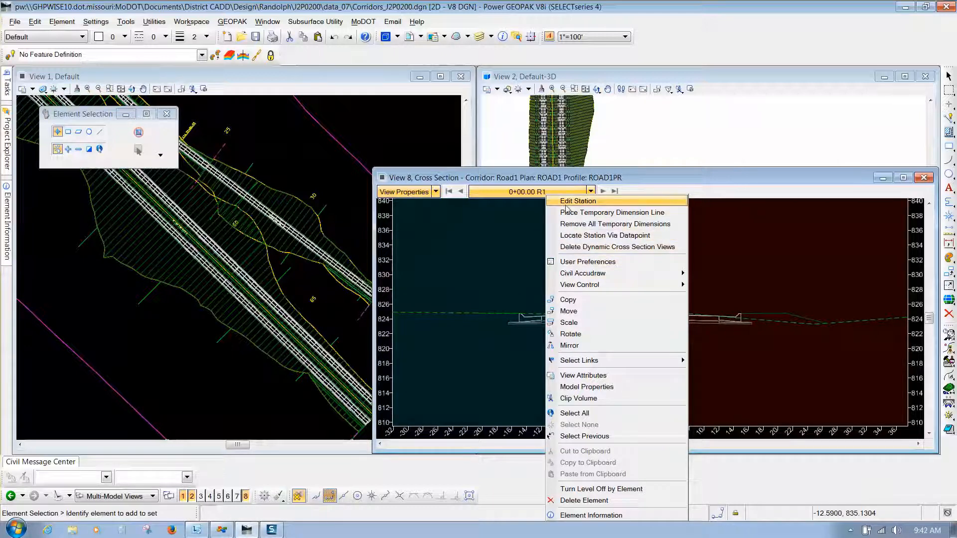
pyautogui.click(591, 238)
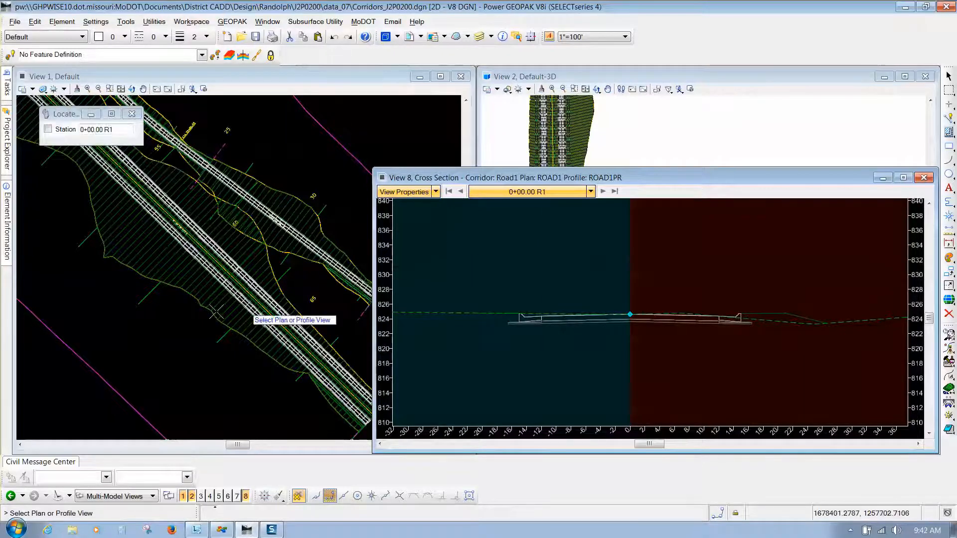
pyautogui.scroll(-5, 209, 339)
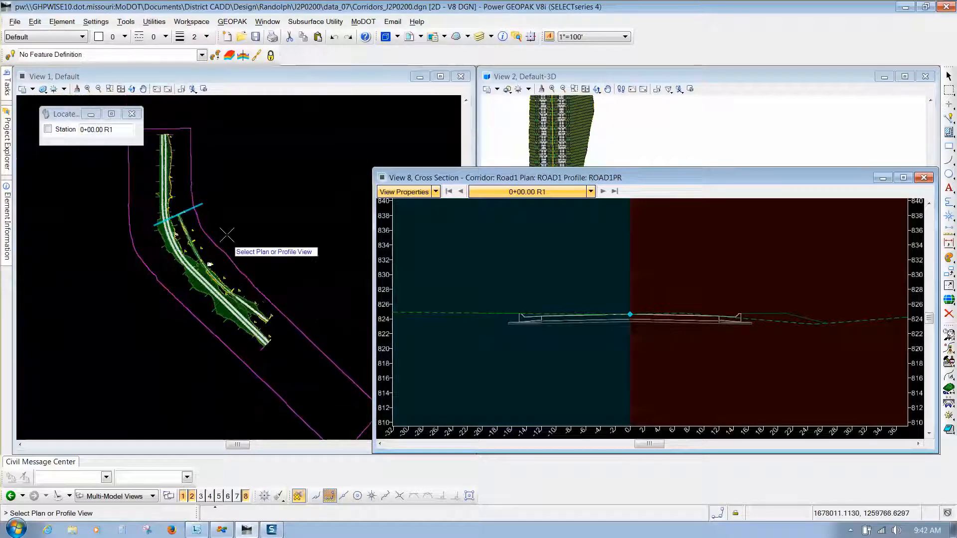
pyautogui.scroll(2, 224, 239)
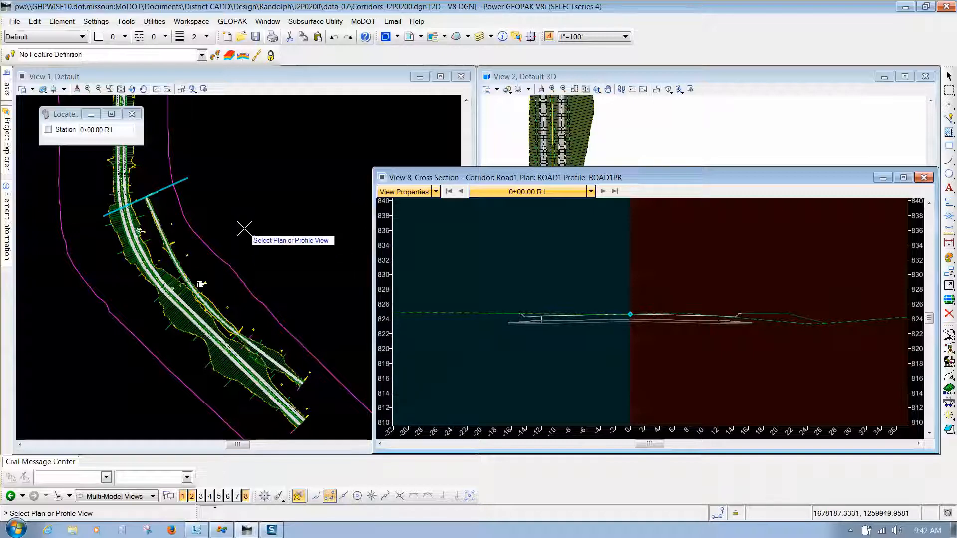
pyautogui.click(244, 228)
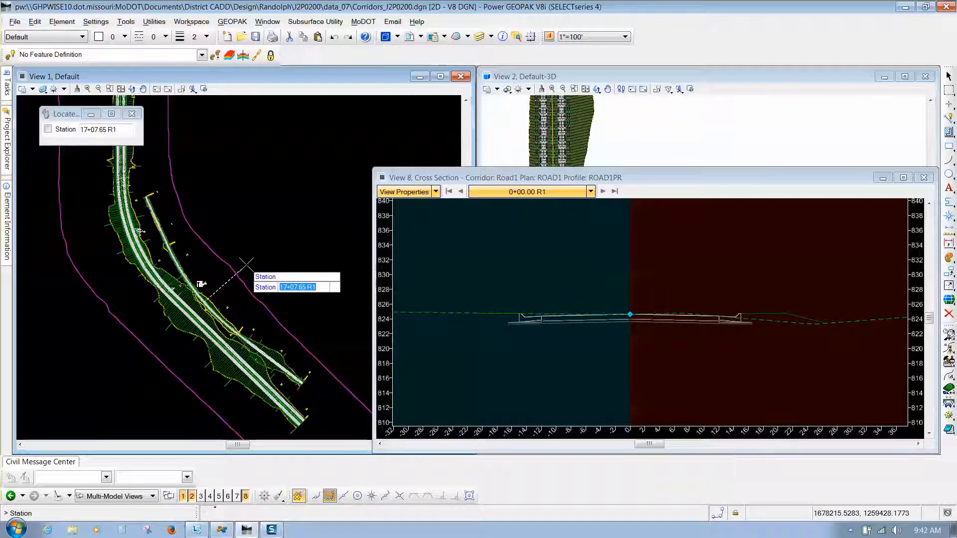
pyautogui.write('17+00')
pyautogui.press('Return')
pyautogui.click(246, 265)
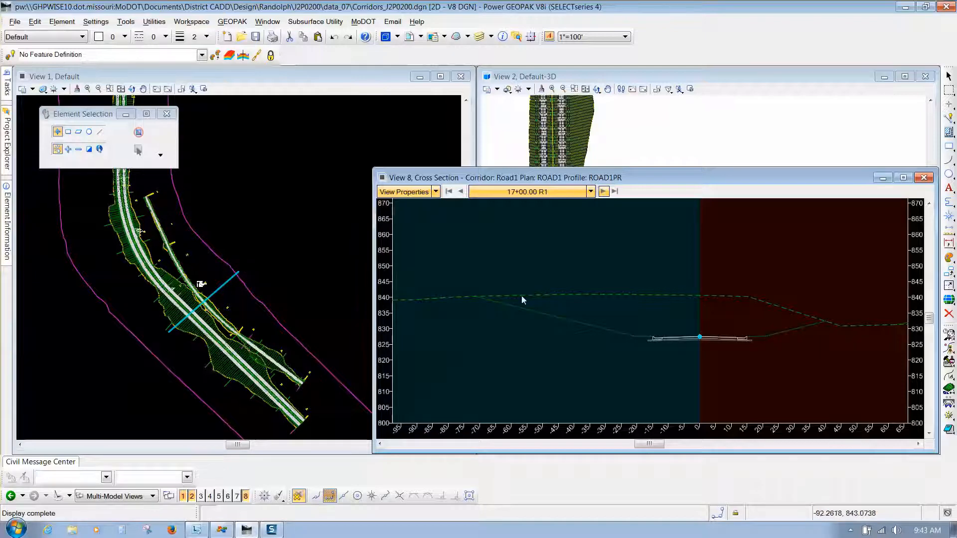
# - Examine the Road1 pavement and side slopes at station 17+00 and close the cross section view
pyautogui.scroll(5, 731, 346)
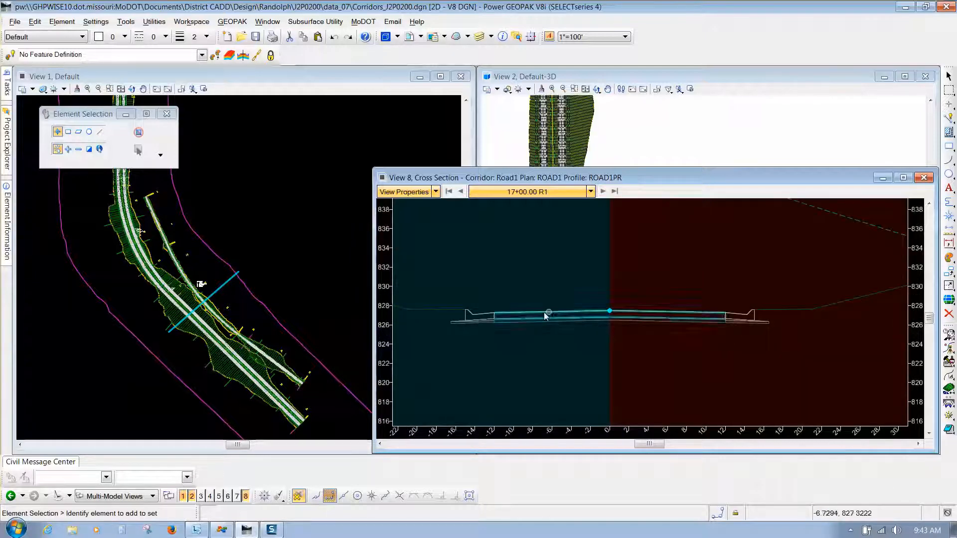
pyautogui.scroll(-3, 658, 350)
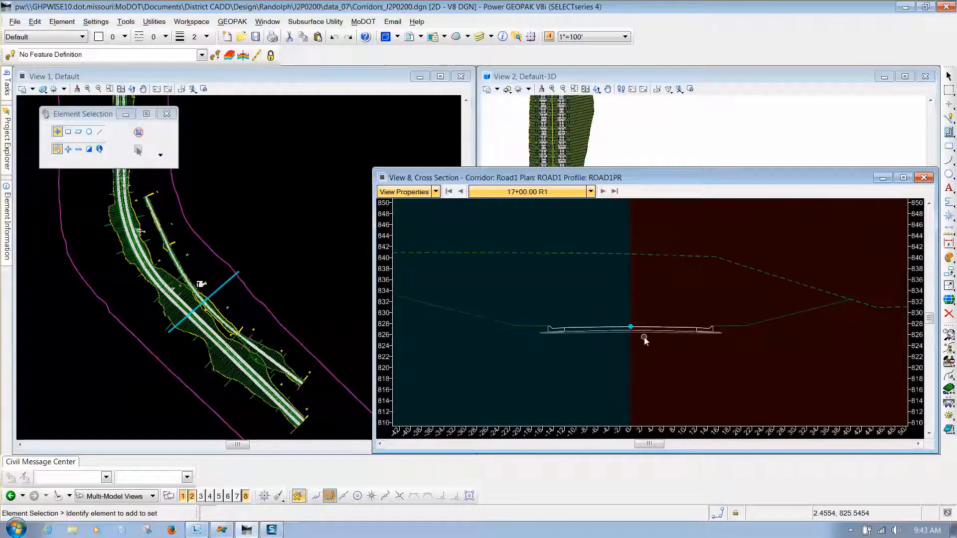
pyautogui.scroll(-2, 644, 335)
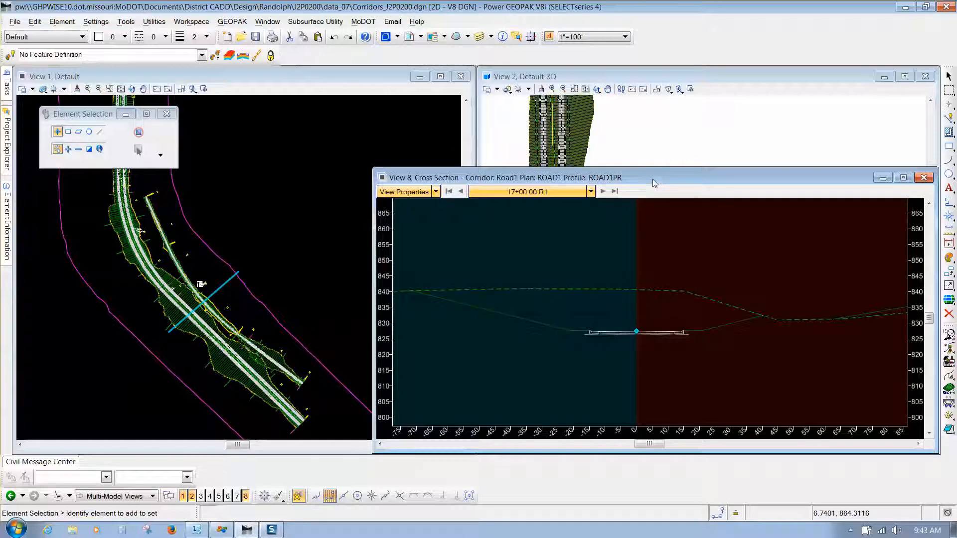
pyautogui.click(924, 178)
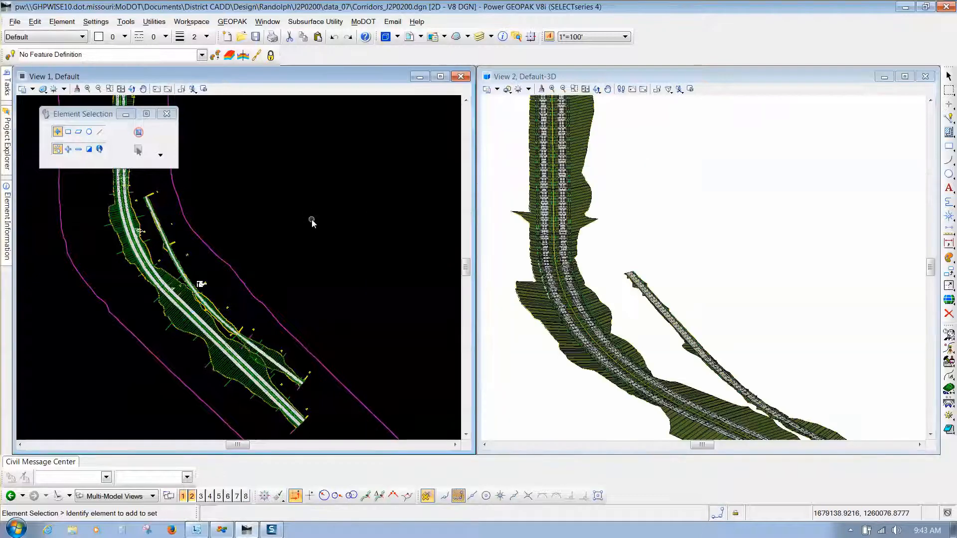
# - Start a new document using the No Wizard option
pyautogui.click(14, 23)
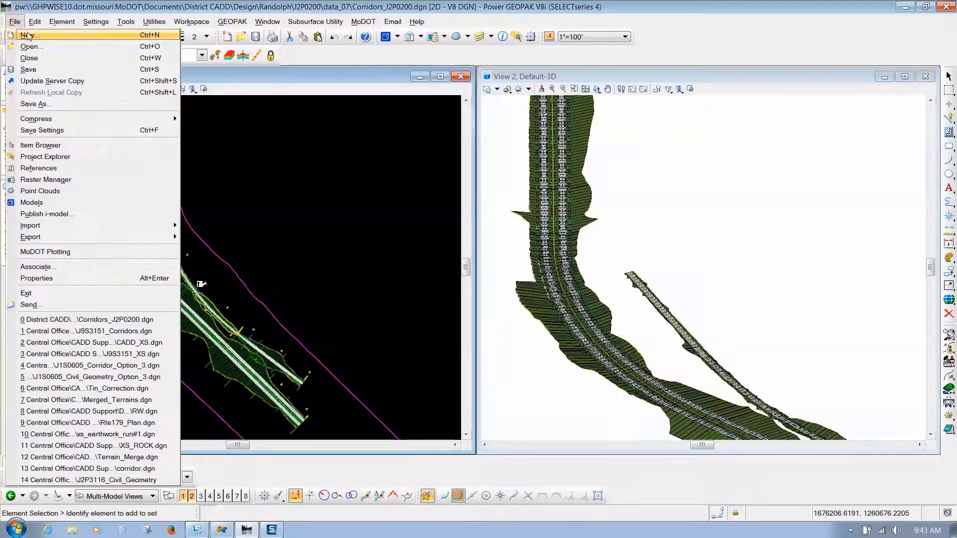
pyautogui.click(28, 36)
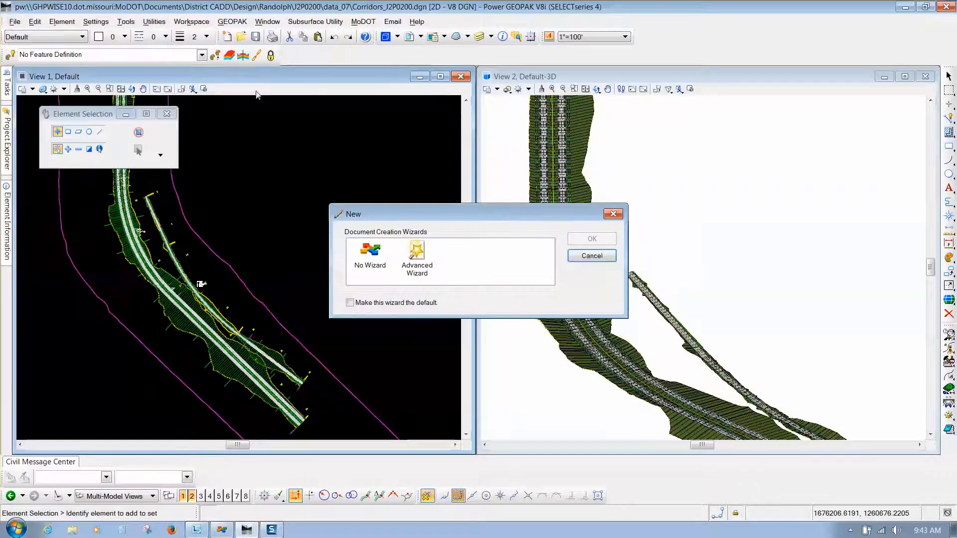
pyautogui.click(370, 261)
pyautogui.moveTo(423, 220); pyautogui.dragTo(352, 219)
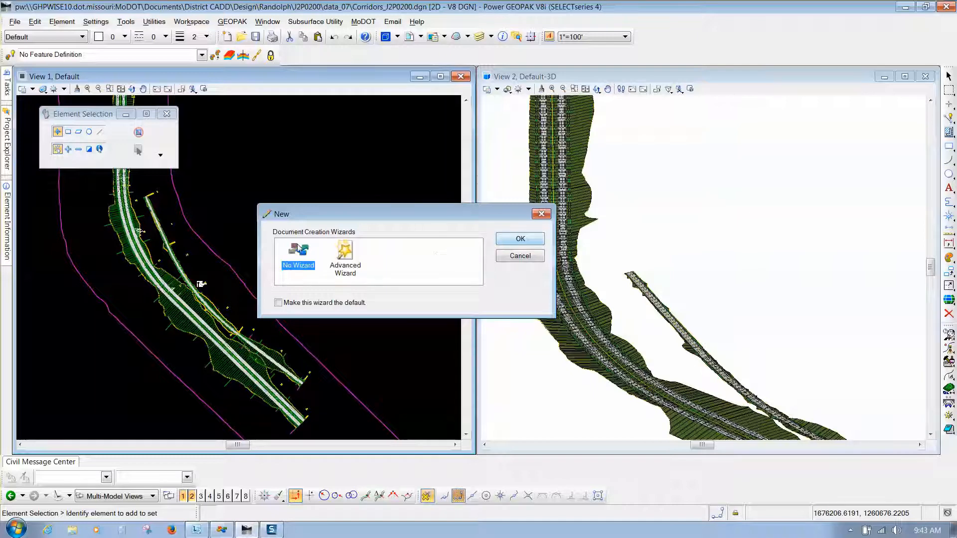
pyautogui.click(520, 246)
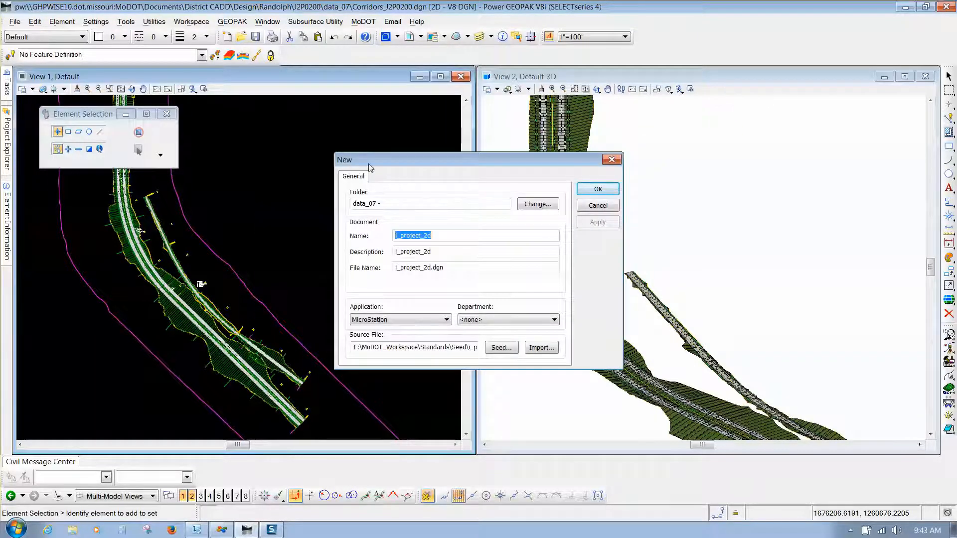
# - Browse for a seed document in the Design - English folder within CADD_Standards, Seed Files
pyautogui.moveTo(393, 162); pyautogui.dragTo(380, 133)
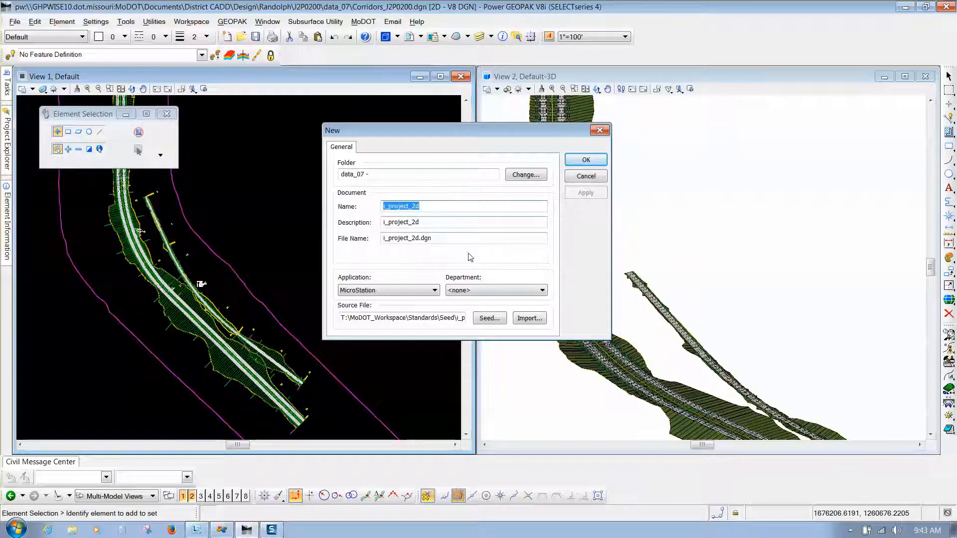
pyautogui.click(496, 324)
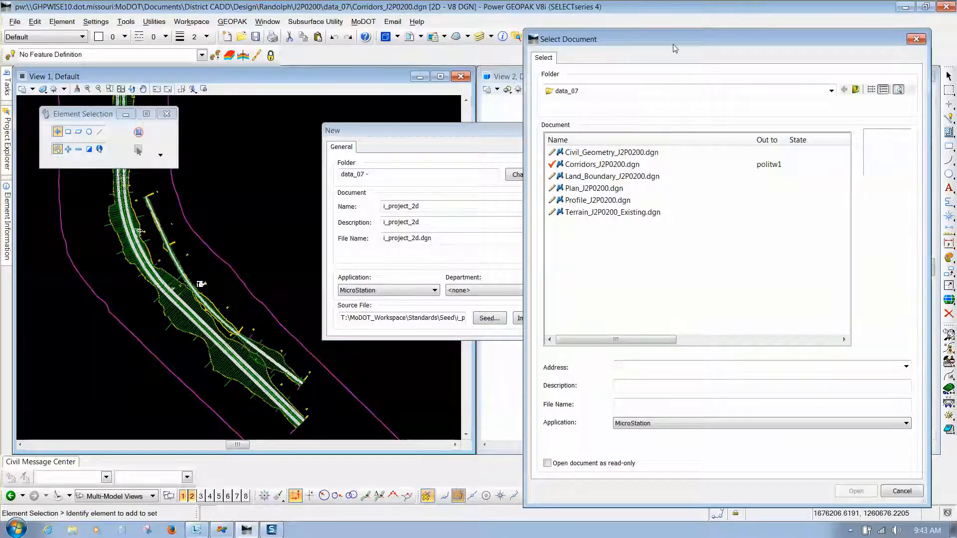
pyautogui.moveTo(673, 39); pyautogui.dragTo(403, 17)
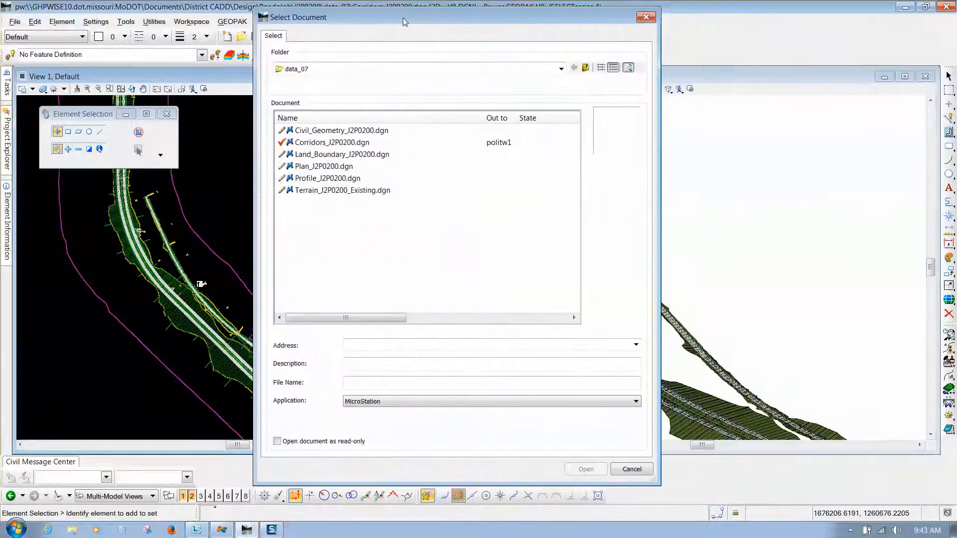
pyautogui.click(331, 74)
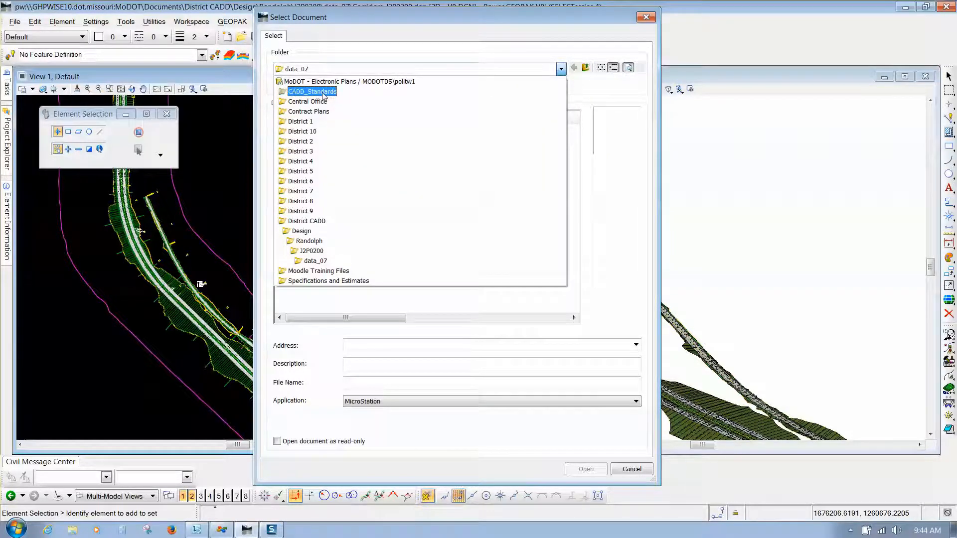
pyautogui.click(323, 96)
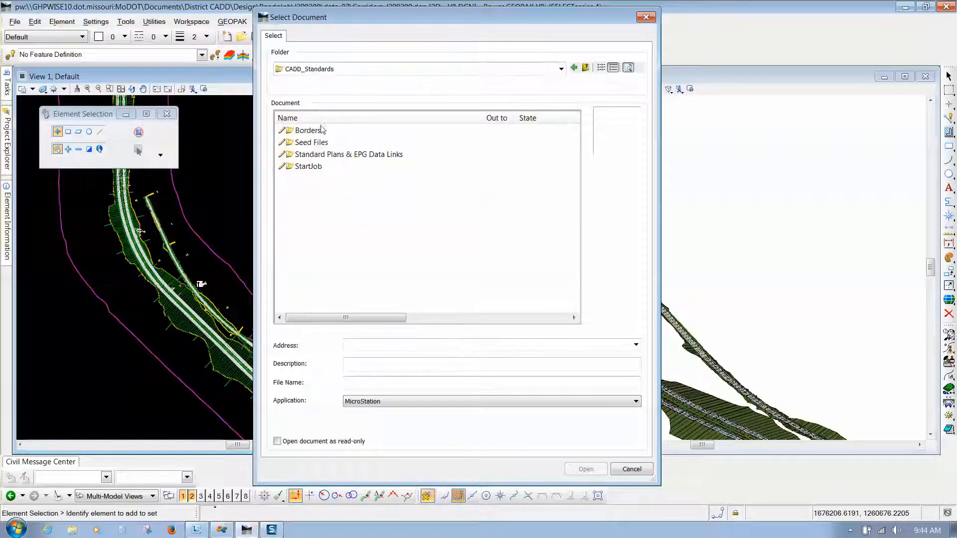
pyautogui.doubleClick(320, 143)
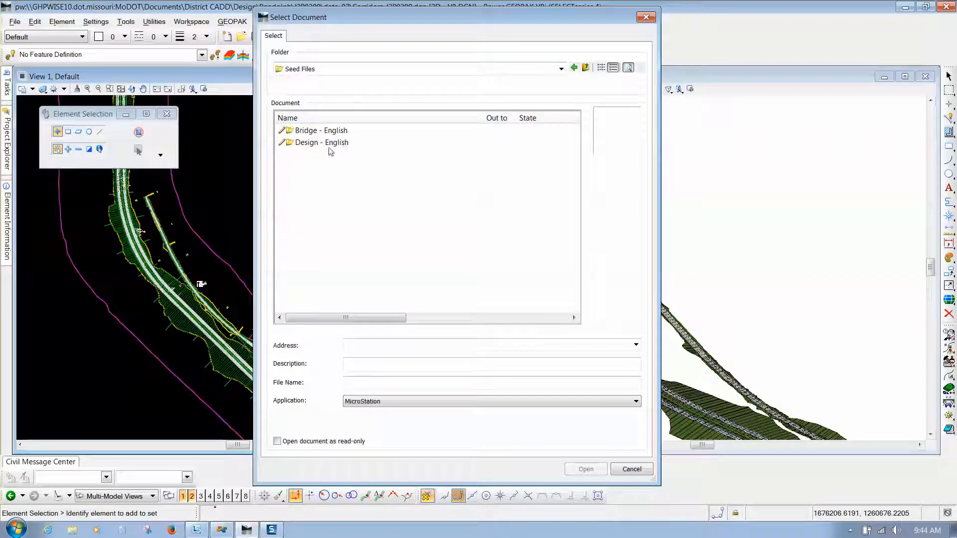
pyautogui.doubleClick(330, 145)
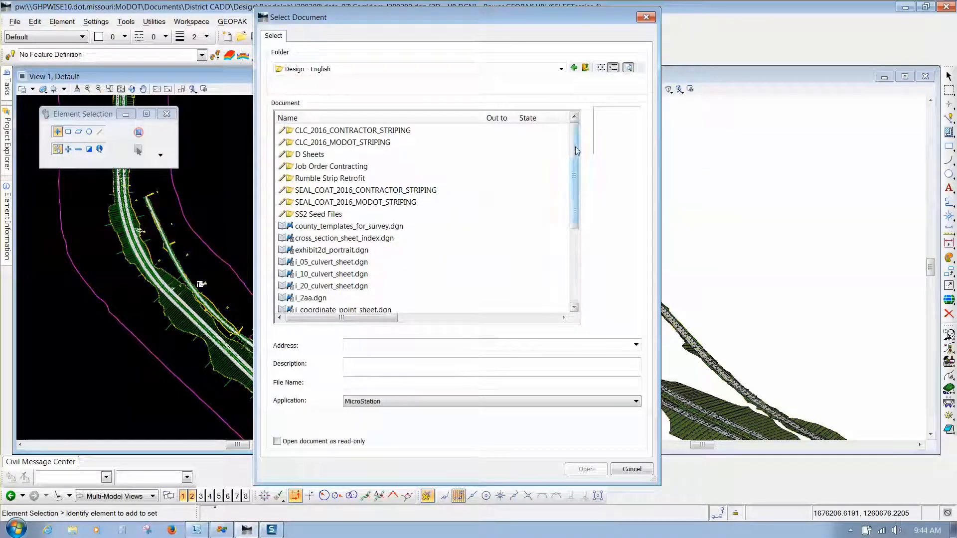
# - Use i_project_2d_PowerGEOPAK.dgn as the seed document, opening it in read-only mode
pyautogui.scroll(-4, 576, 151)
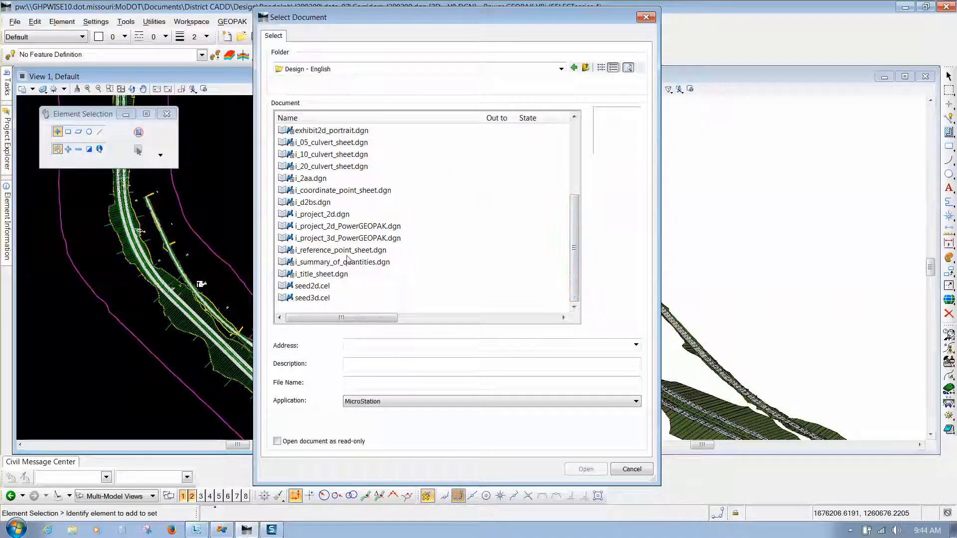
pyautogui.click(372, 227)
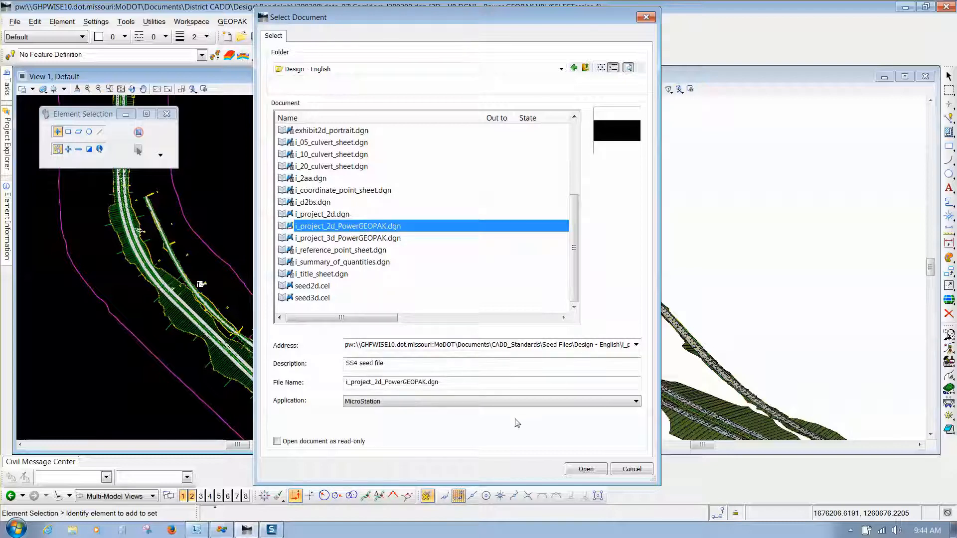
pyautogui.click(584, 471)
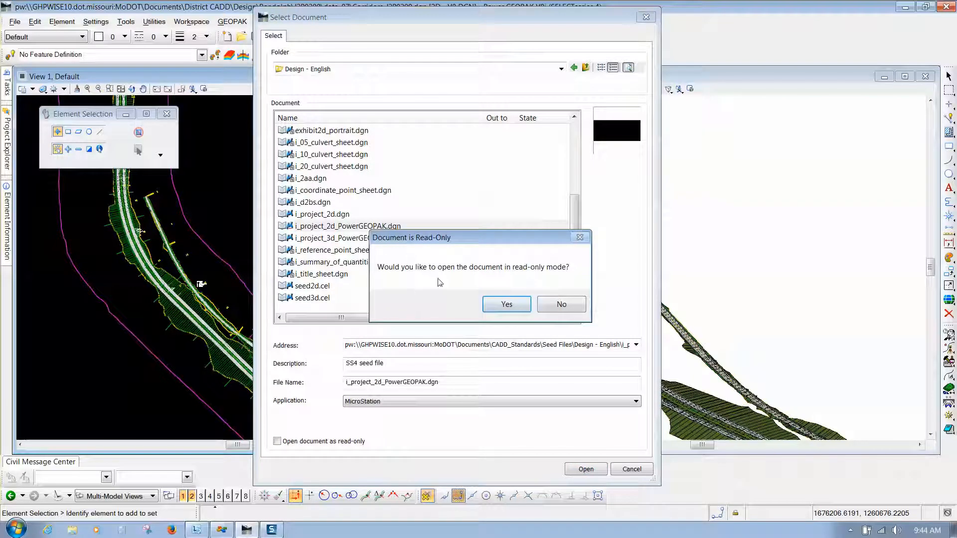
pyautogui.click(499, 305)
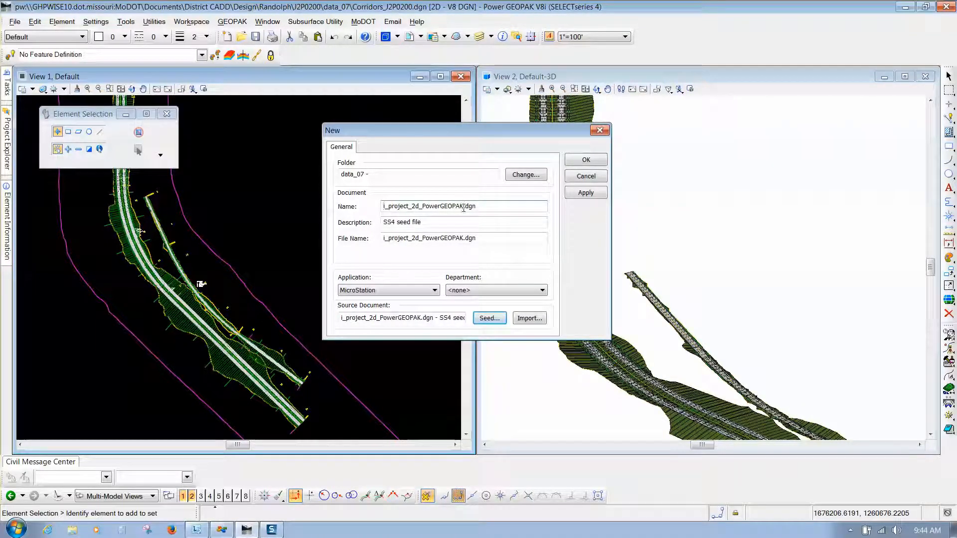
# - Name the new document Superelevation_J2P0200.dgn
pyautogui.moveTo(464, 208); pyautogui.dragTo(308, 211)
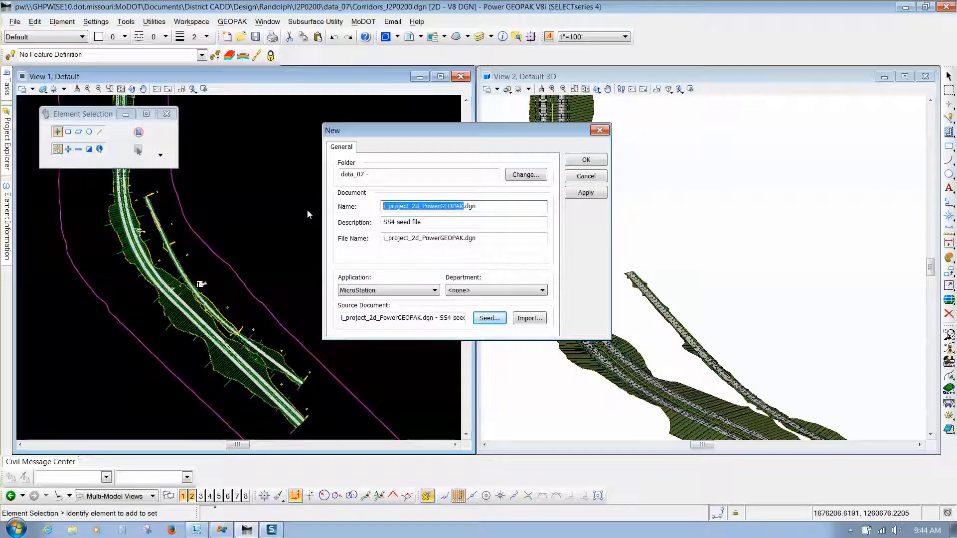
pyautogui.write('Superle')
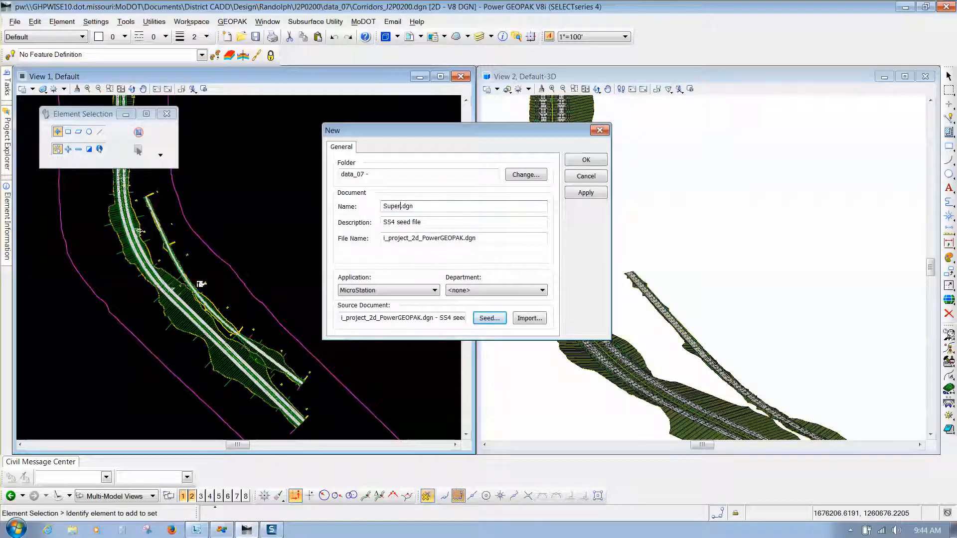
pyautogui.press('BackSpace')
pyautogui.press('BackSpace')
pyautogui.write('elevation_J2P0200')
# - Copy the document name Superelevation_J2P0200.dgn over the existing file name so both match
pyautogui.moveTo(470, 206); pyautogui.dragTo(375, 209)
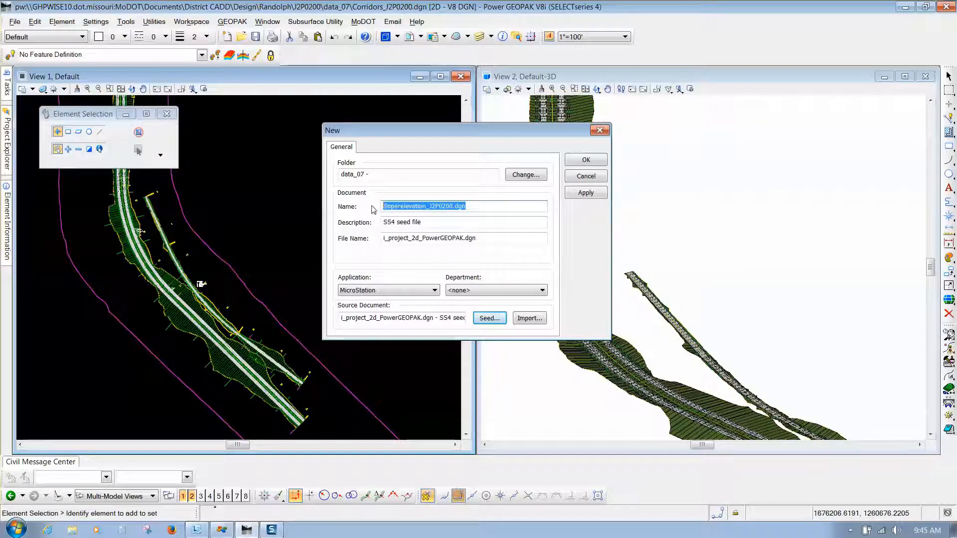
pyautogui.rightClick(404, 207)
pyautogui.click(428, 243)
pyautogui.moveTo(474, 237); pyautogui.dragTo(382, 240)
pyautogui.rightClick(391, 240)
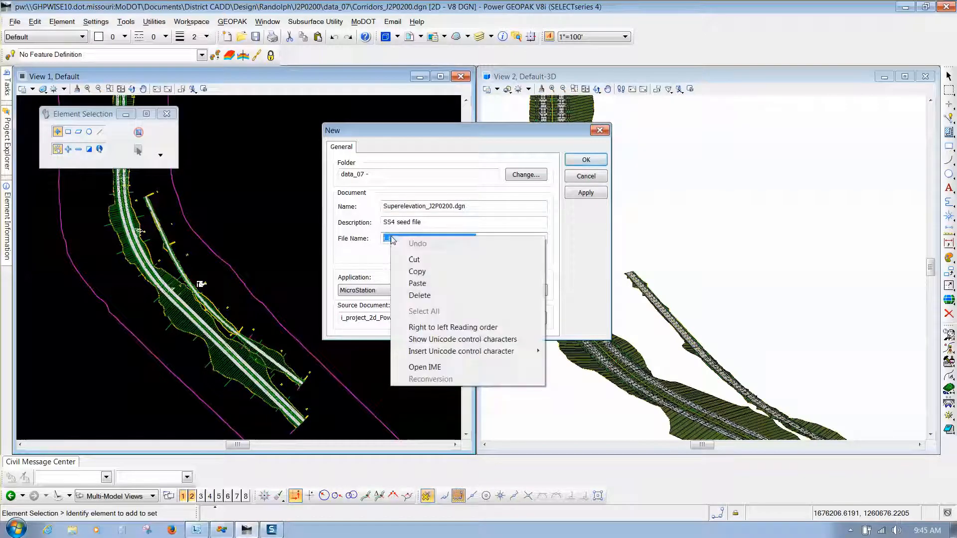
pyautogui.click(417, 284)
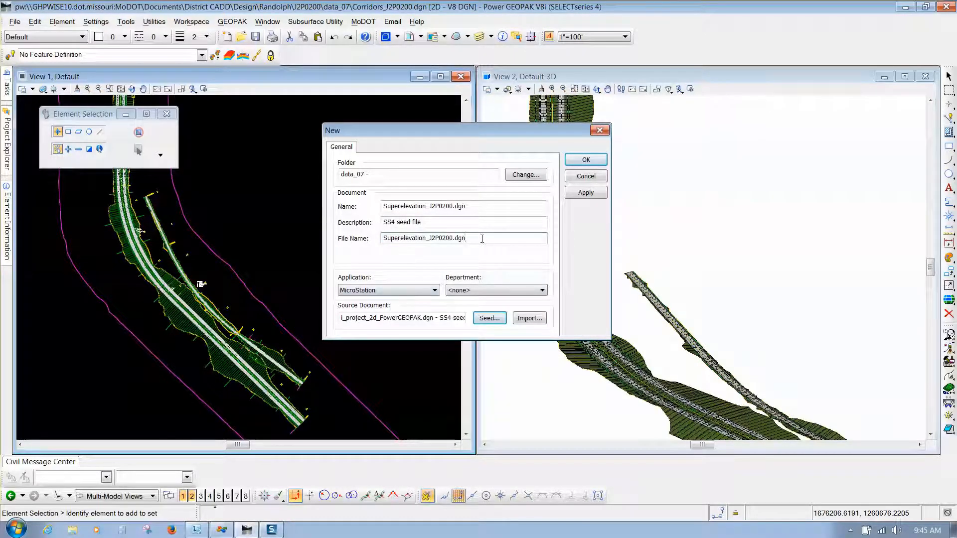
# - Create the new superelevation document and check in Corridors_J2P0200.dgn
pyautogui.moveTo(457, 222); pyautogui.dragTo(383, 222)
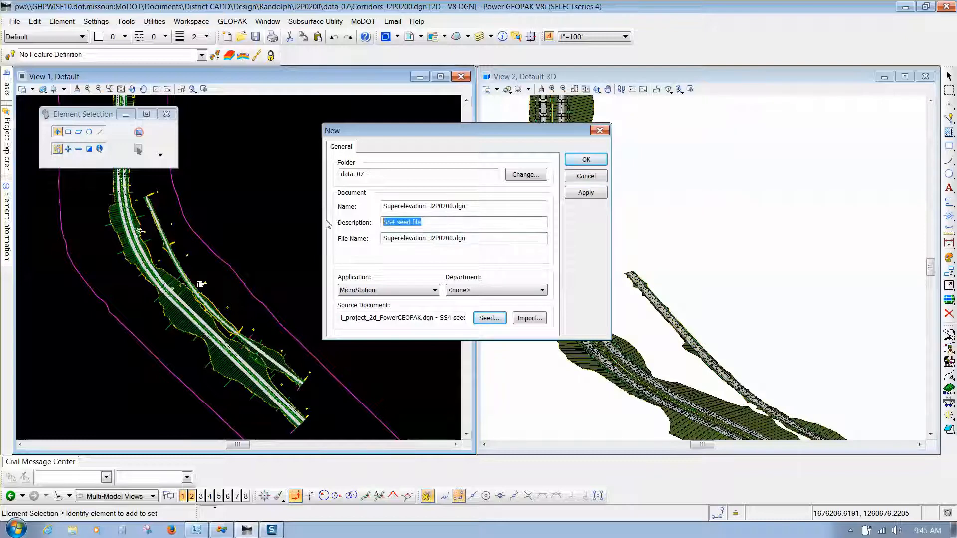
pyautogui.click(489, 242)
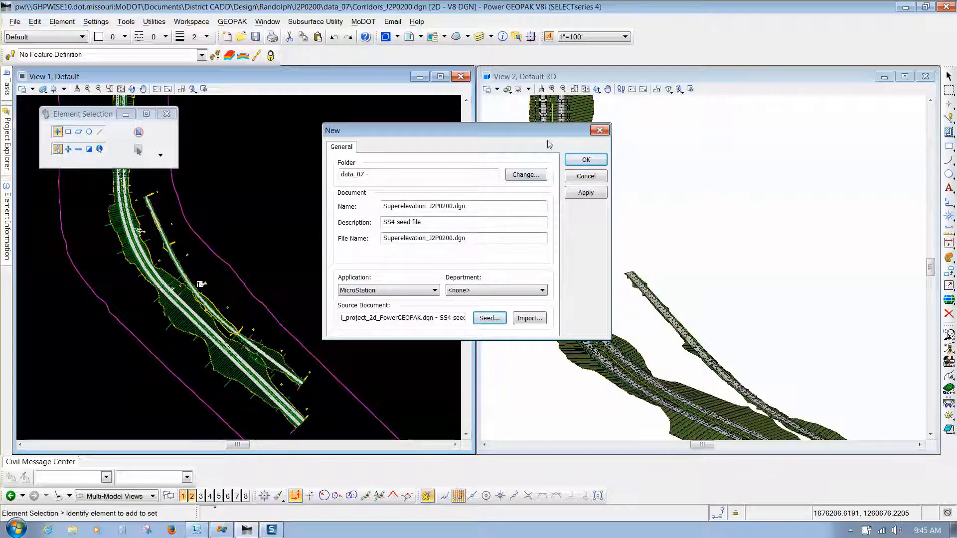
pyautogui.moveTo(514, 129); pyautogui.dragTo(493, 146)
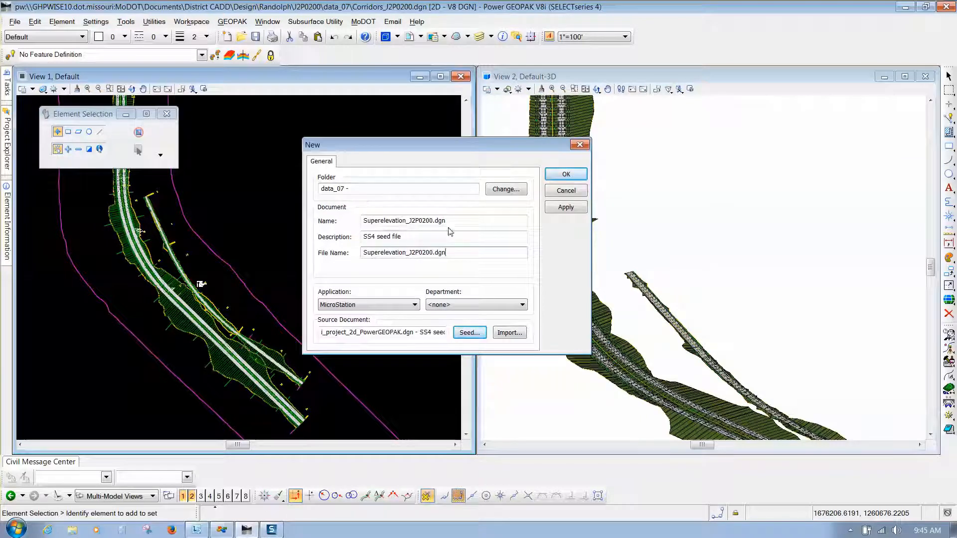
pyautogui.click(562, 176)
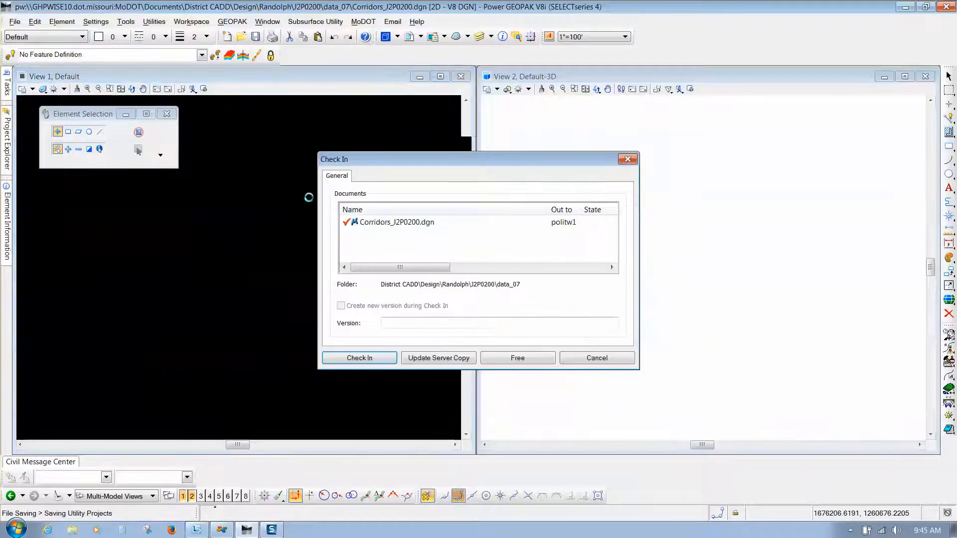
pyautogui.moveTo(384, 160); pyautogui.dragTo(345, 139)
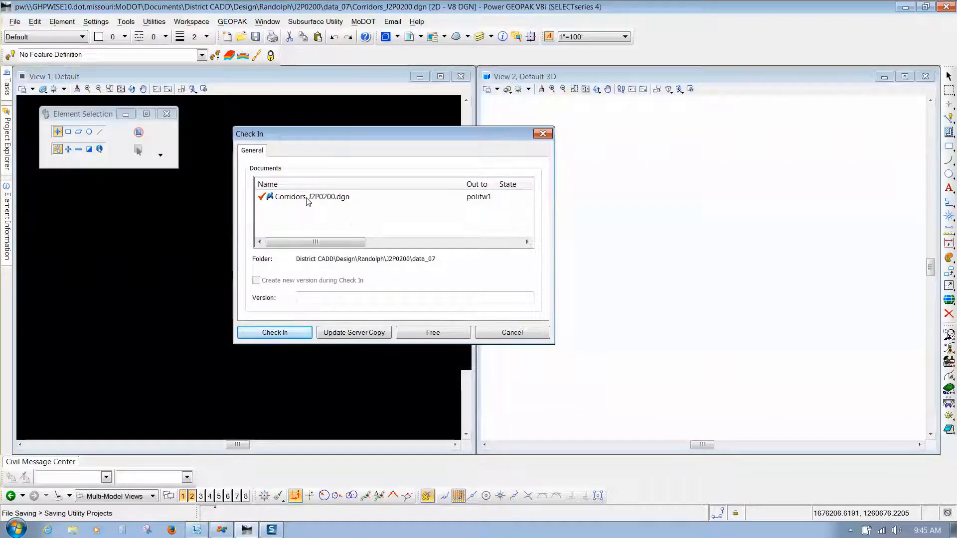
pyautogui.click(275, 333)
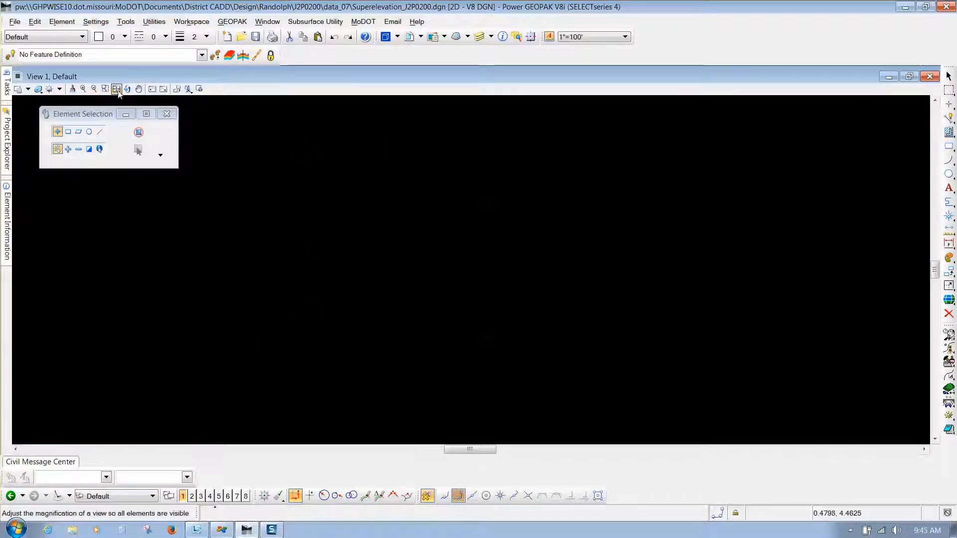
# - Attach the Default model of Civil_Geometry_J2P0200.dgn from the data_07 folder as a Coincident - World reference with no nesting
pyautogui.click(116, 89)
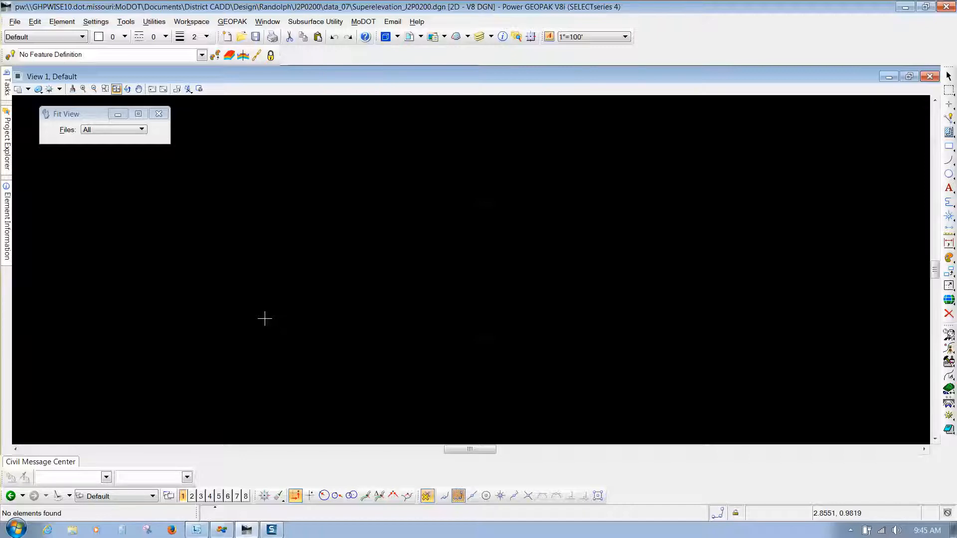
pyautogui.click(409, 36)
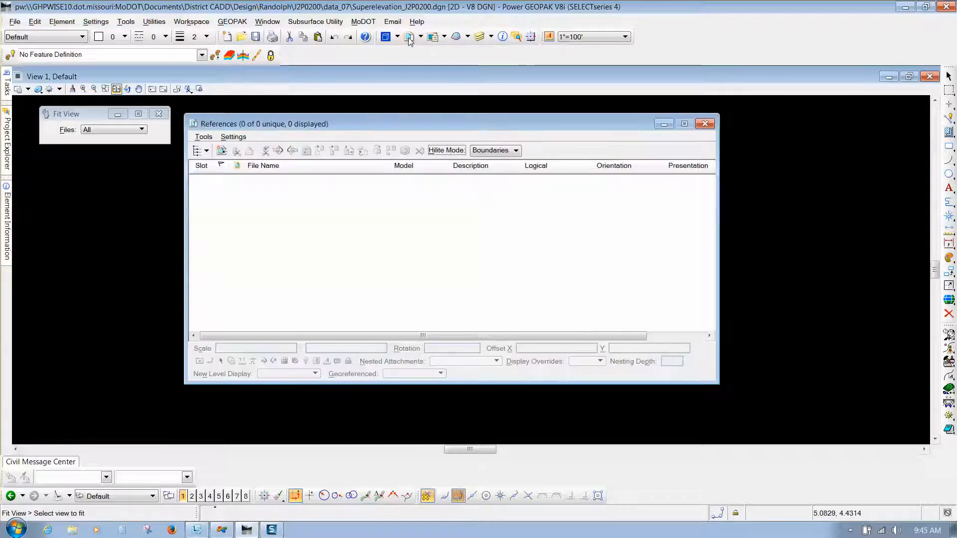
pyautogui.moveTo(379, 122)
pyautogui.mouseDown()
pyautogui.moveTo(447, 116)
pyautogui.moveTo(397, 123)
pyautogui.mouseUp()
pyautogui.click(222, 138)
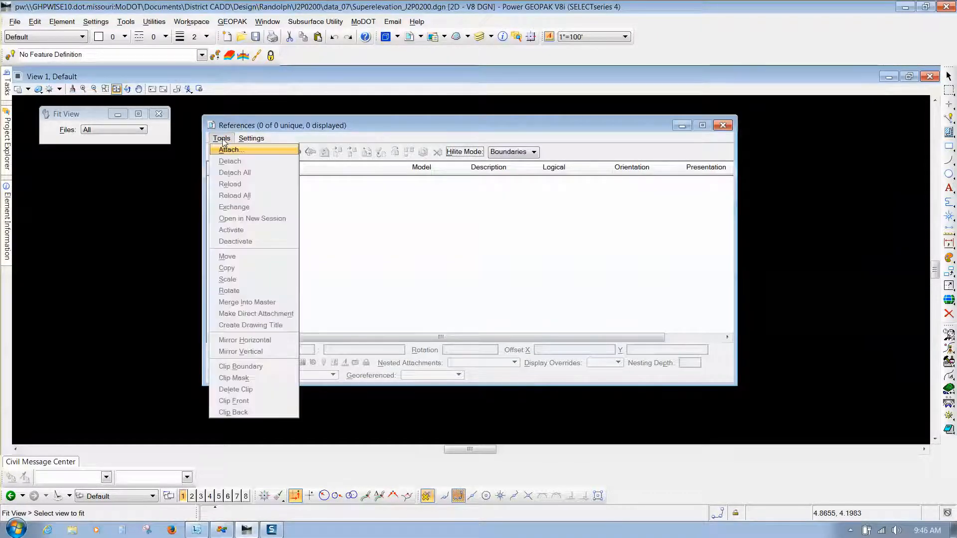
pyautogui.click(227, 149)
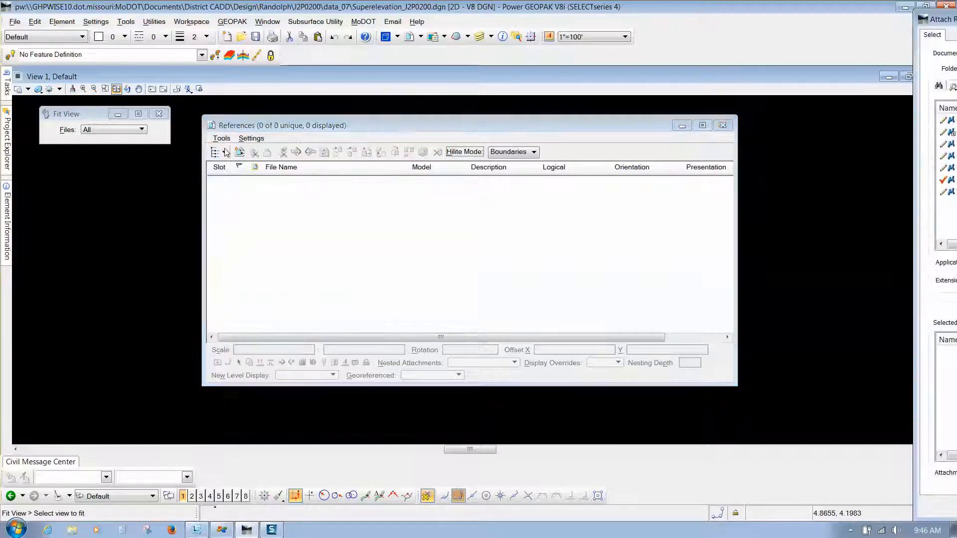
pyautogui.moveTo(949, 21); pyautogui.dragTo(288, 16)
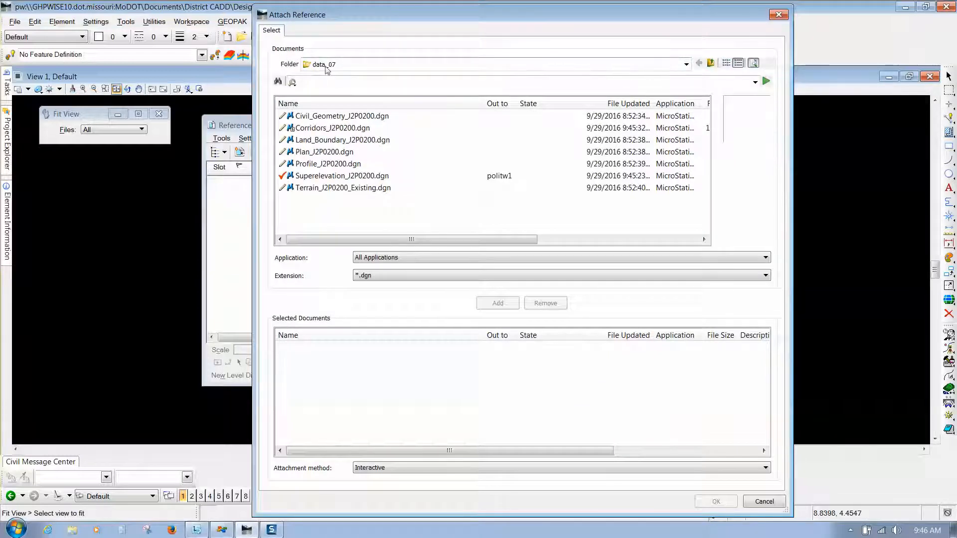
pyautogui.click(337, 119)
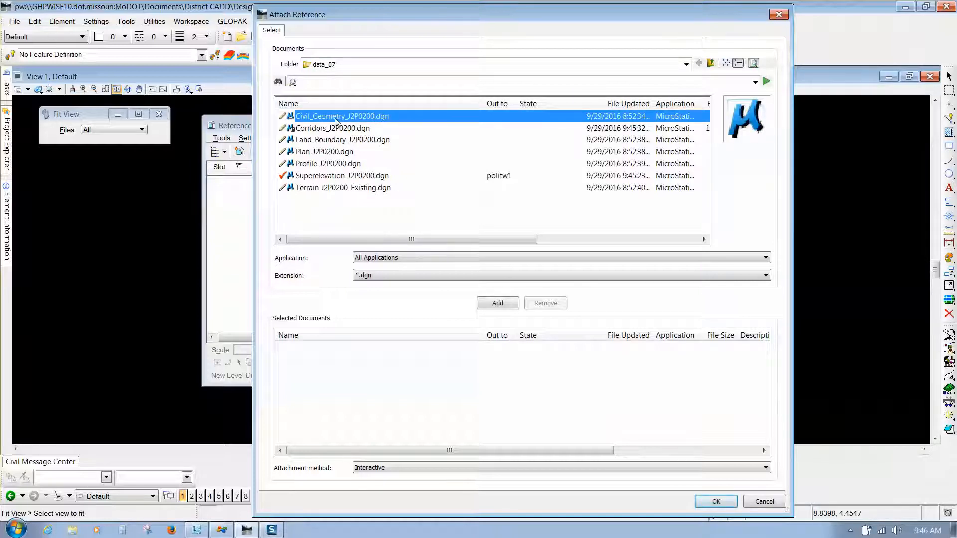
pyautogui.click(492, 307)
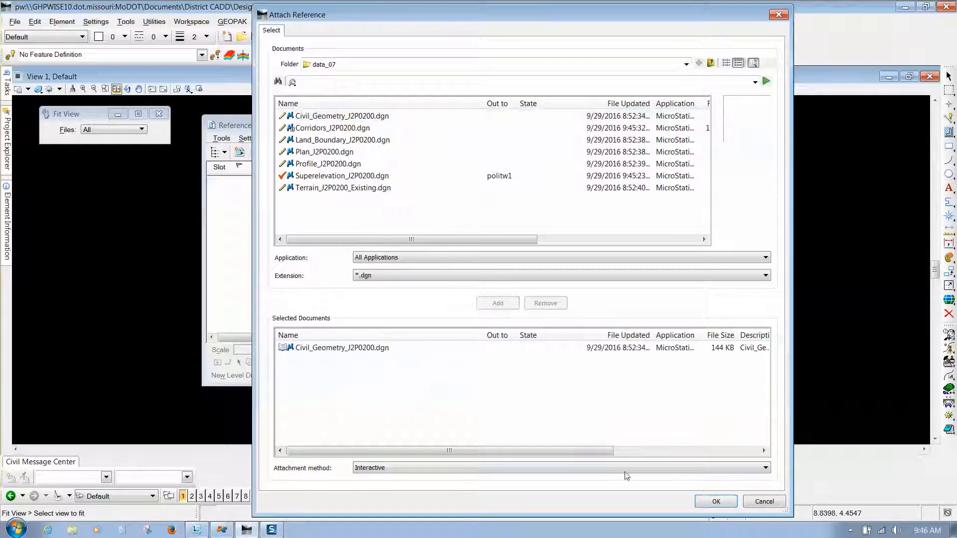
pyautogui.click(716, 502)
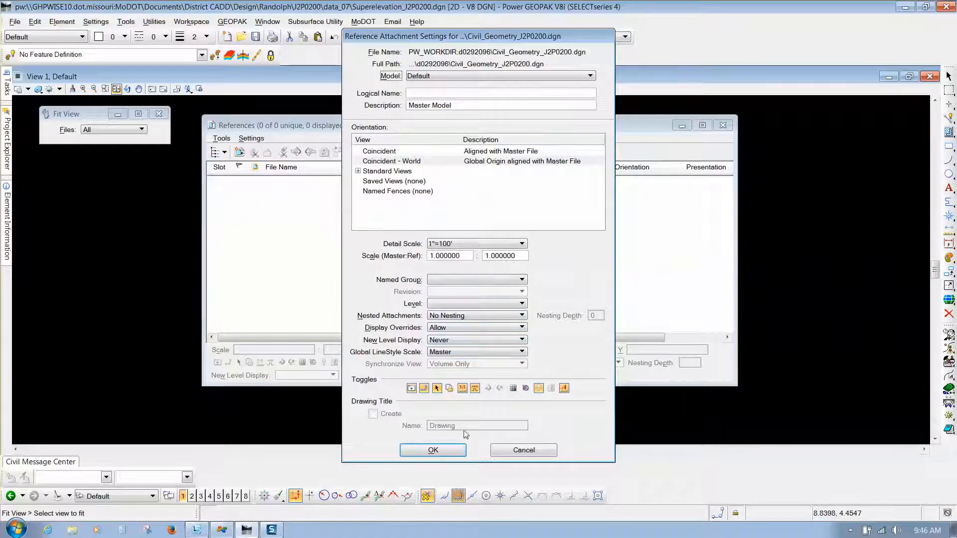
pyautogui.click(433, 450)
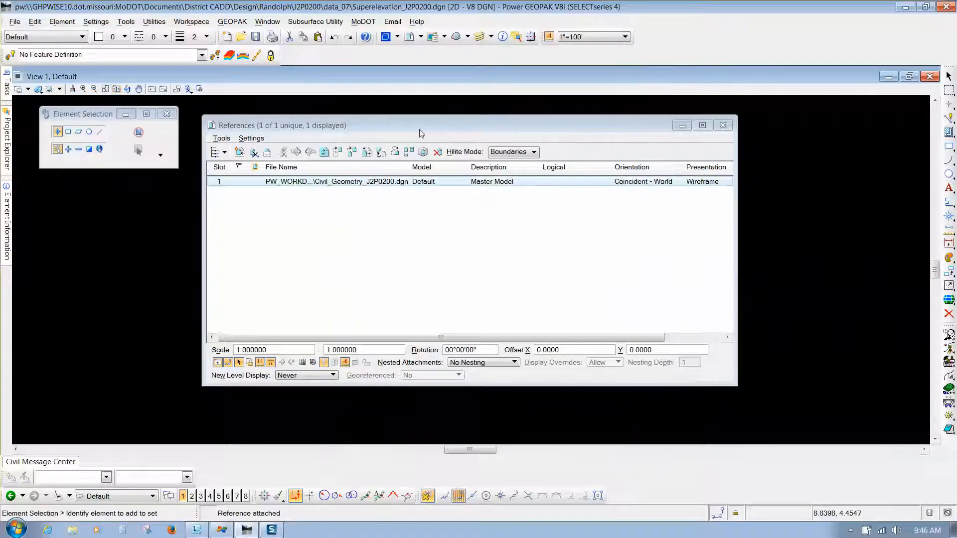
# - Fit View 1 to the referenced civil geometry and close the References dialog
pyautogui.click(116, 89)
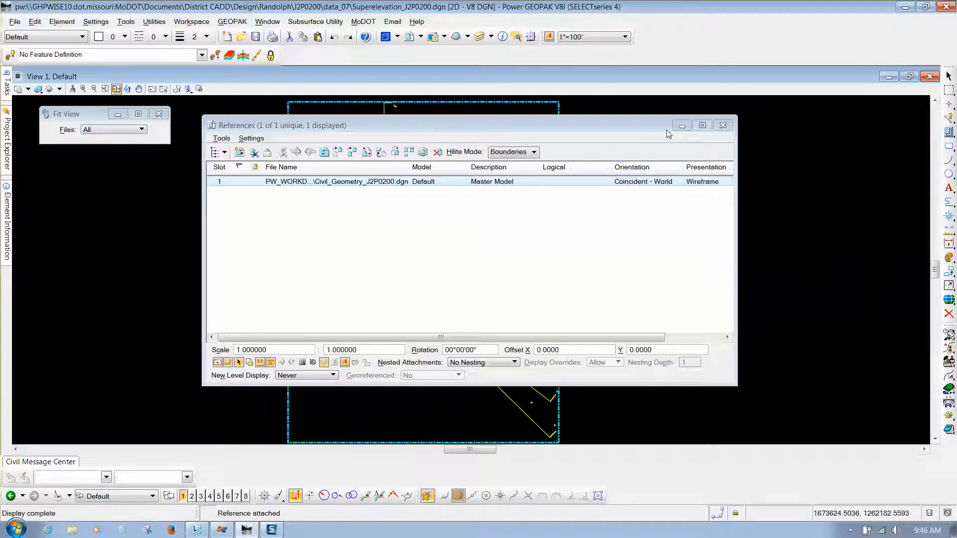
pyautogui.moveTo(568, 132); pyautogui.dragTo(438, 160)
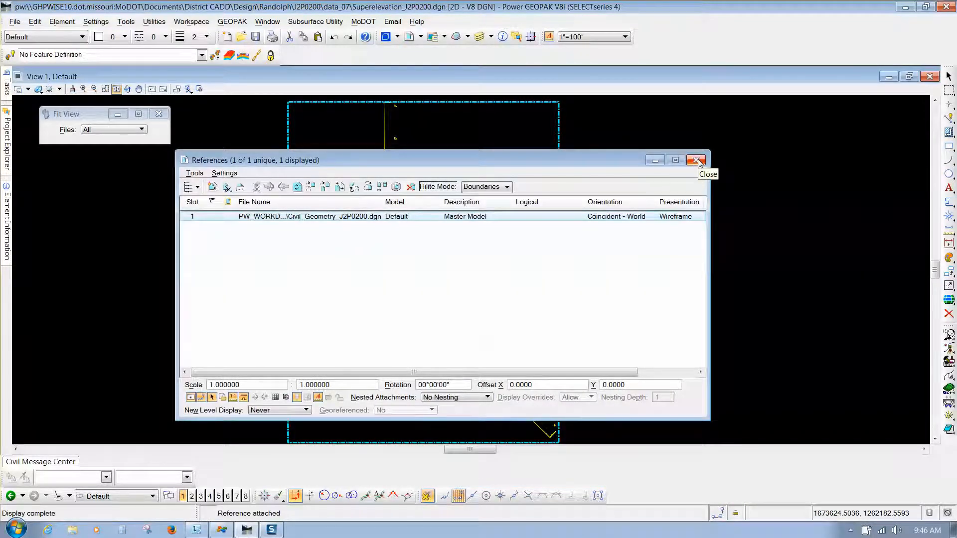
pyautogui.click(697, 161)
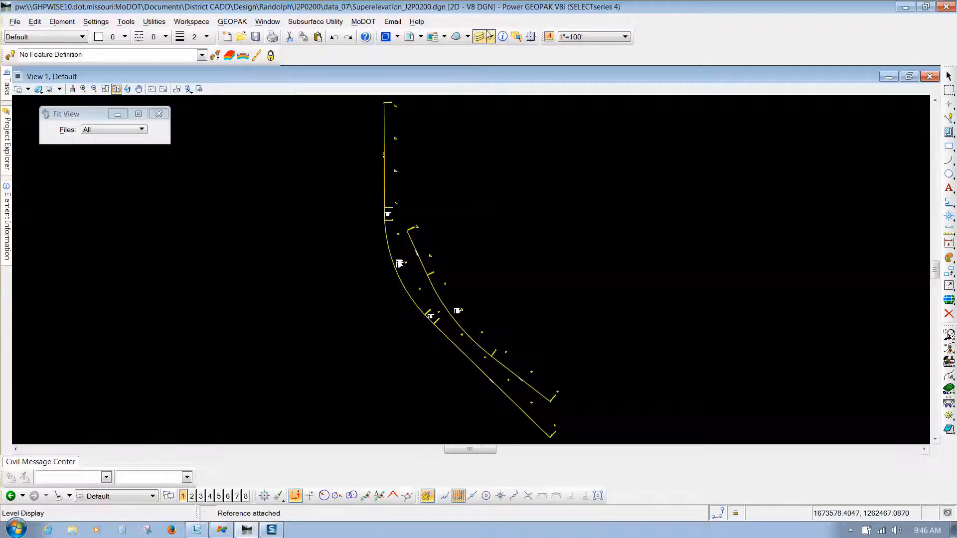
# - Open the Element Templates dialog and move it higher over the view
pyautogui.click(128, 22)
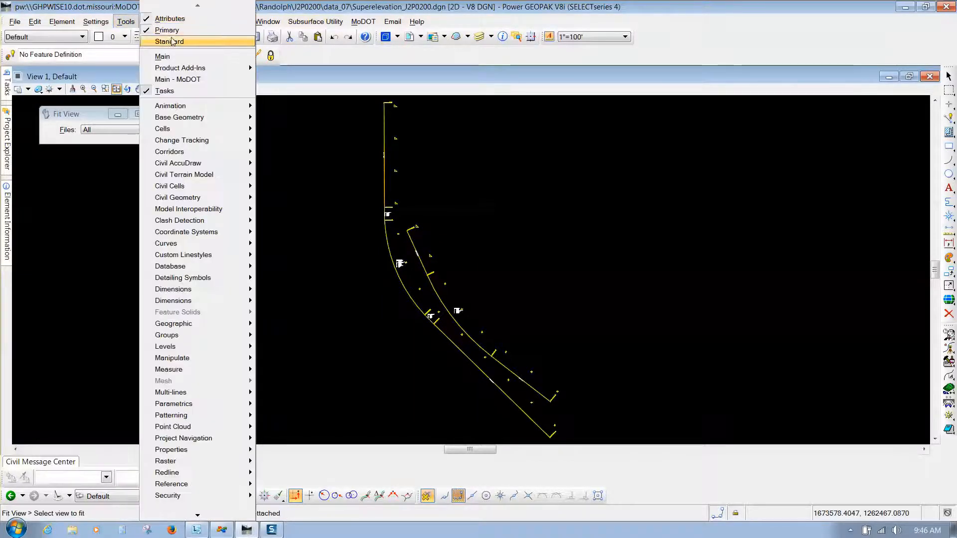
pyautogui.press('Escape')
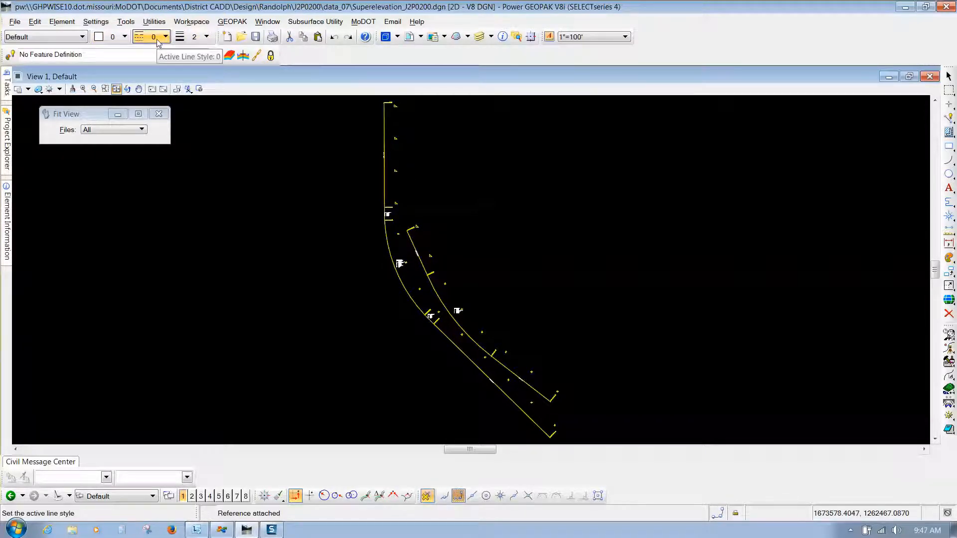
pyautogui.click(63, 24)
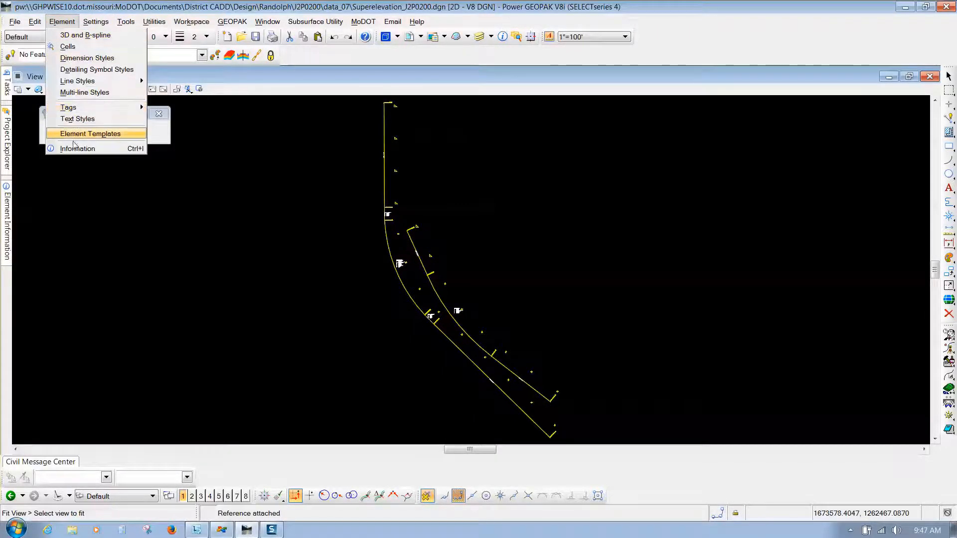
pyautogui.click(75, 134)
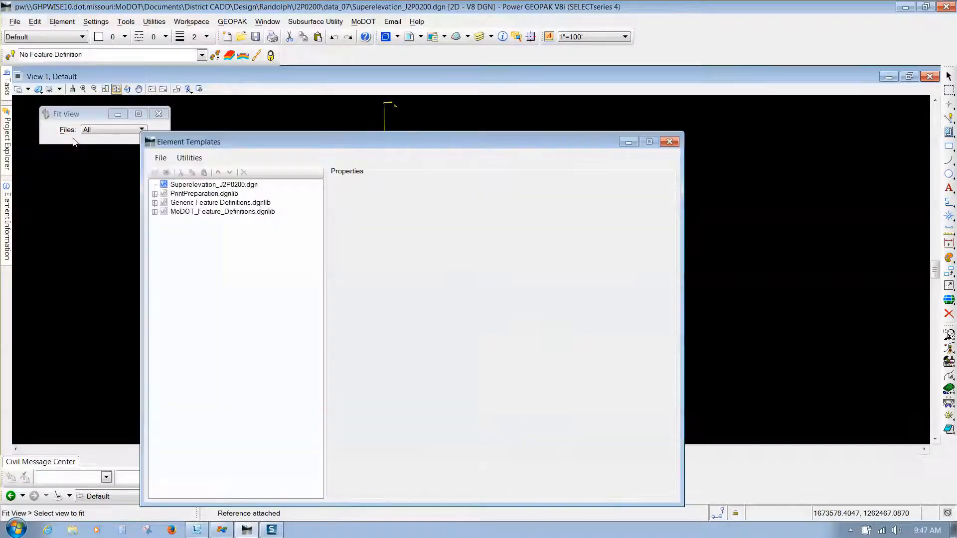
pyautogui.moveTo(279, 143); pyautogui.dragTo(277, 74)
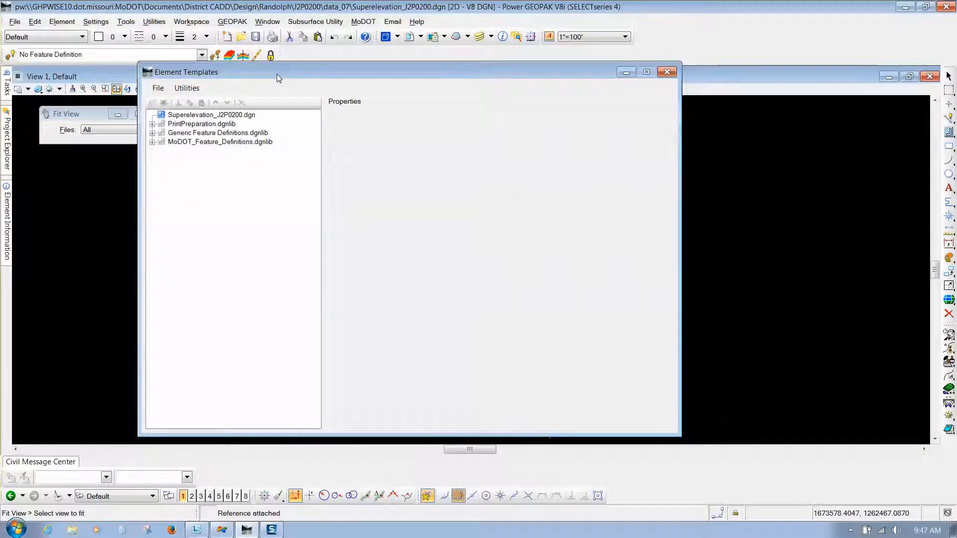
# - Activate the Section template from the Modeling Superelevation group of MoDOT_Feature_Definitions.dgnlib, and close the Element Templates dialog
pyautogui.click(153, 143)
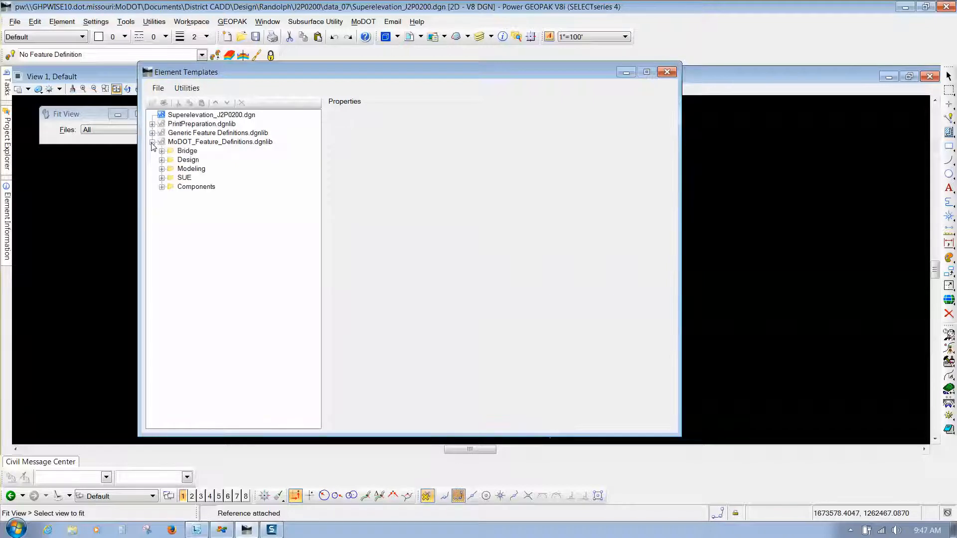
pyautogui.click(162, 170)
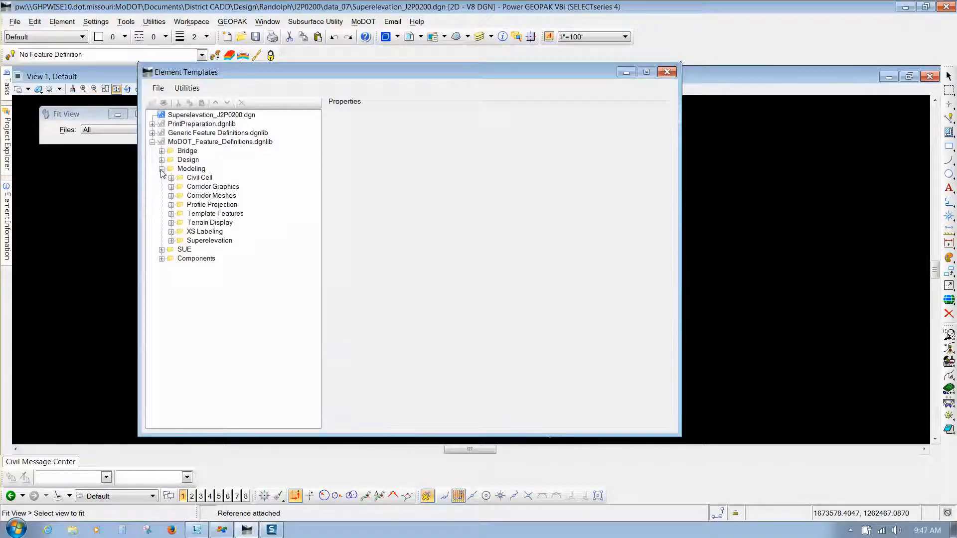
pyautogui.click(171, 241)
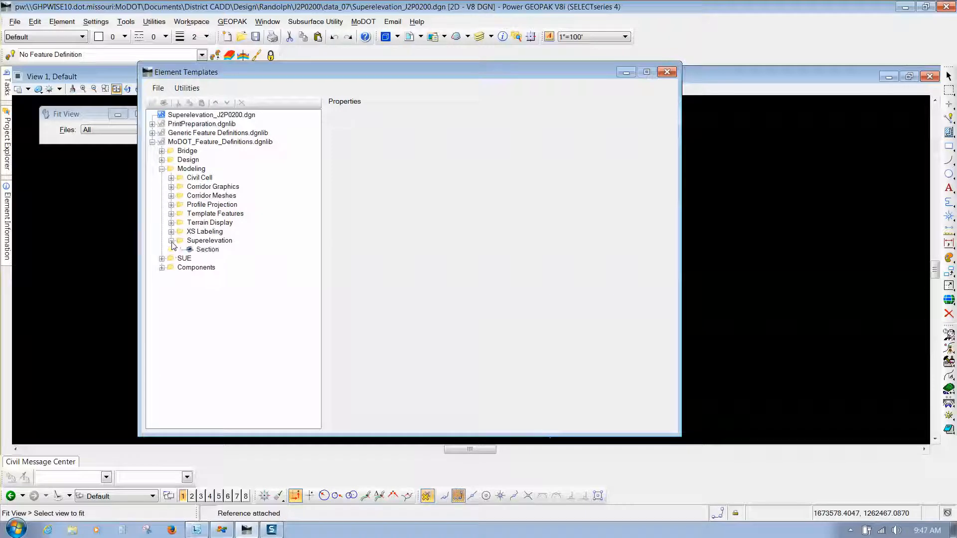
pyautogui.click(216, 251)
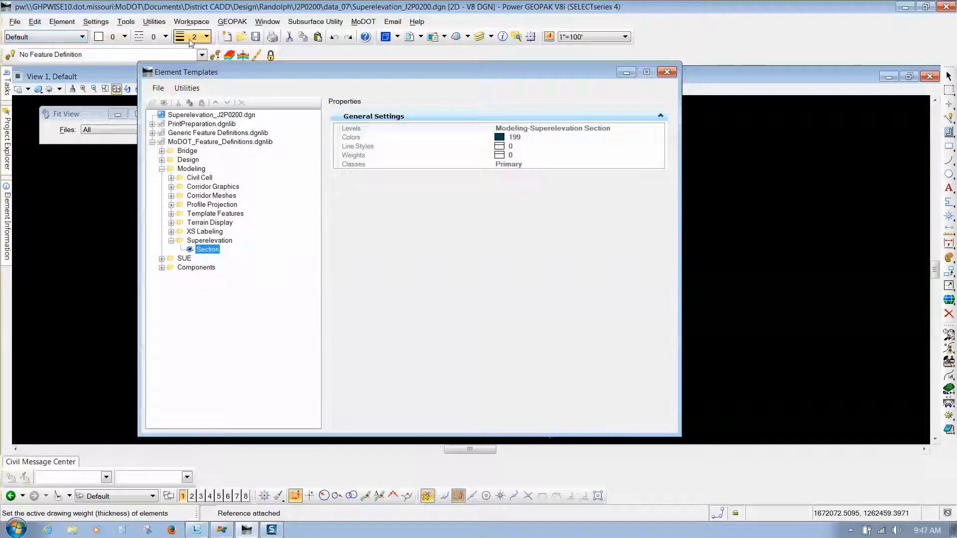
pyautogui.doubleClick(208, 250)
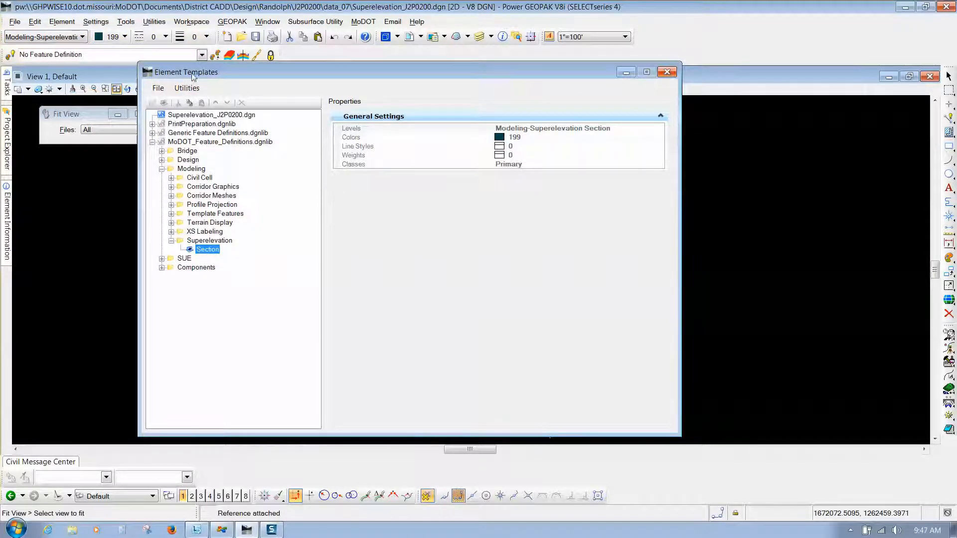
pyautogui.moveTo(193, 78)
pyautogui.mouseDown()
pyautogui.moveTo(224, 81)
pyautogui.moveTo(188, 83)
pyautogui.mouseUp()
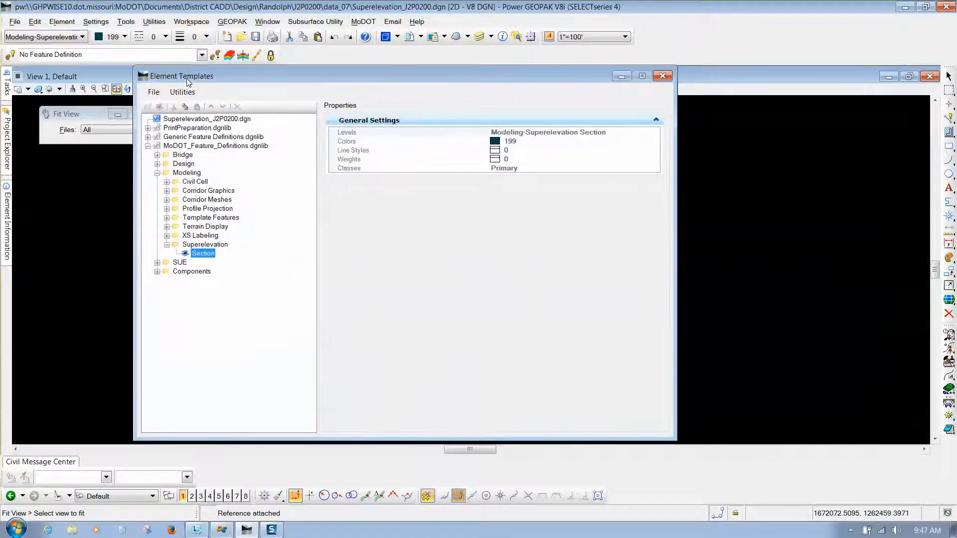
pyautogui.click(59, 22)
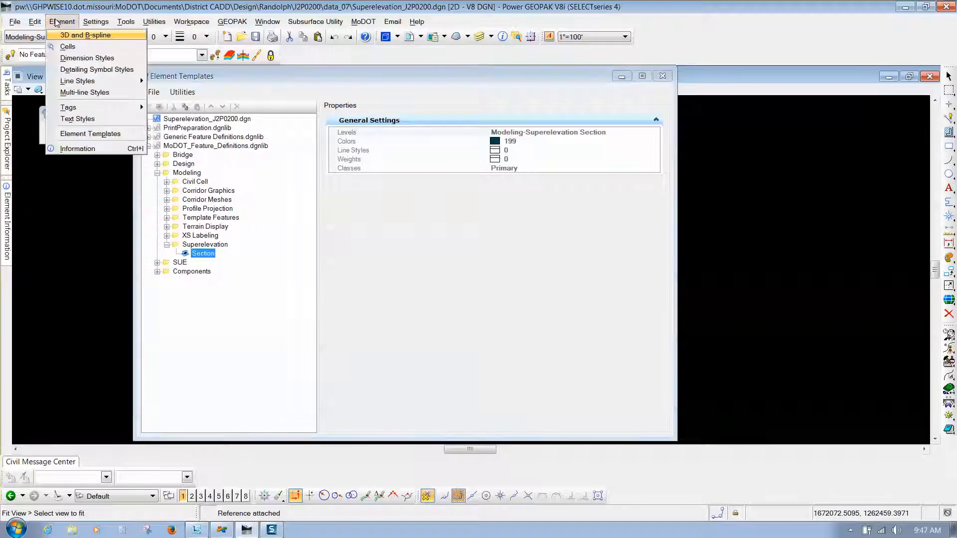
pyautogui.click(74, 140)
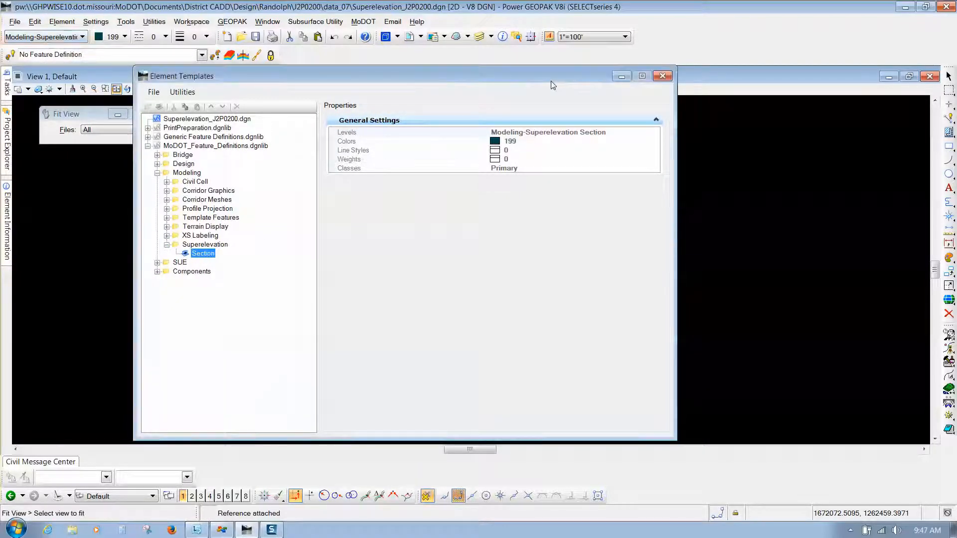
pyautogui.click(663, 76)
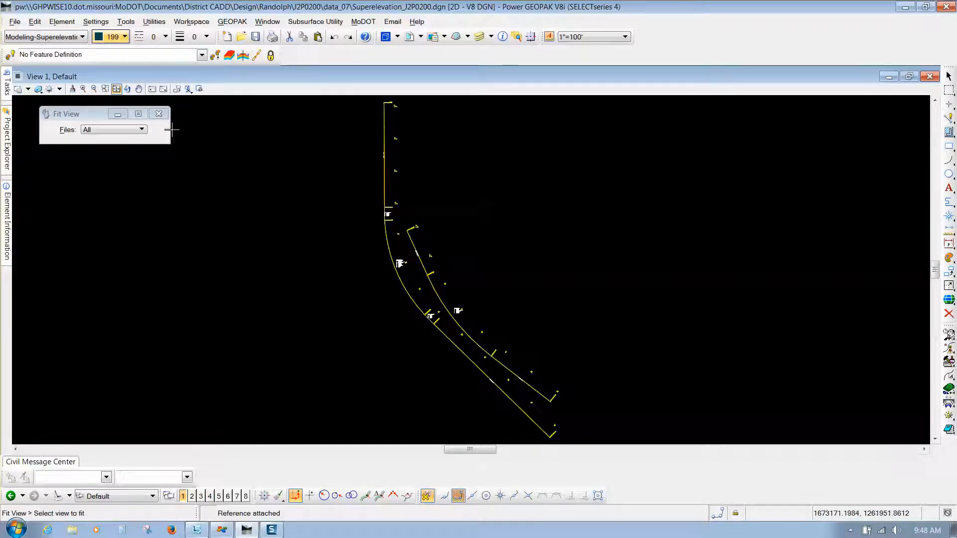
# - Set the active element color to 34, a brighter green
pyautogui.click(125, 38)
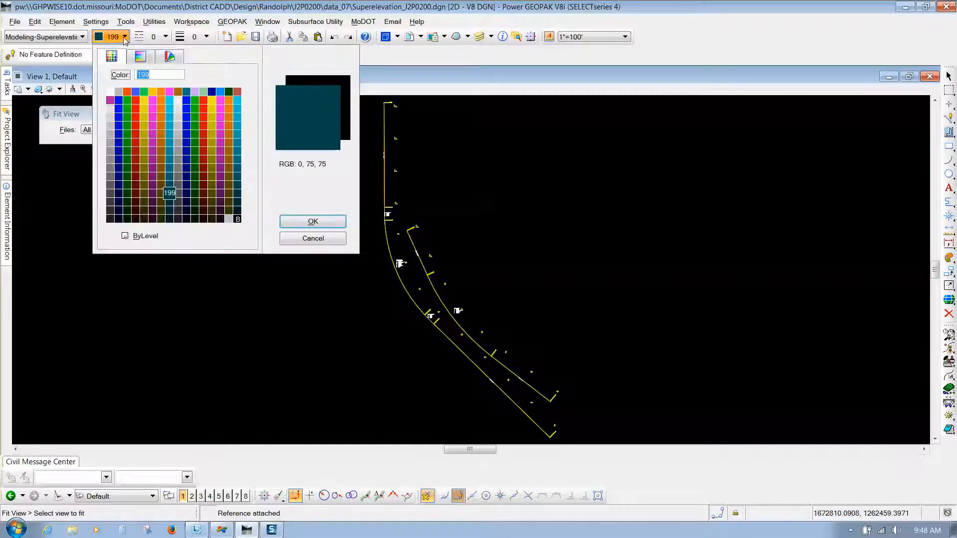
pyautogui.click(128, 115)
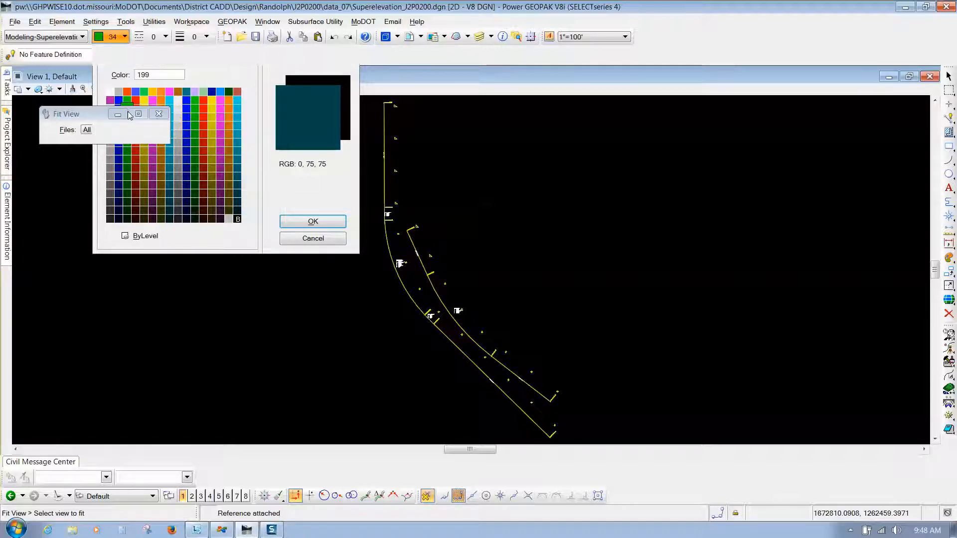
pyautogui.click(177, 89)
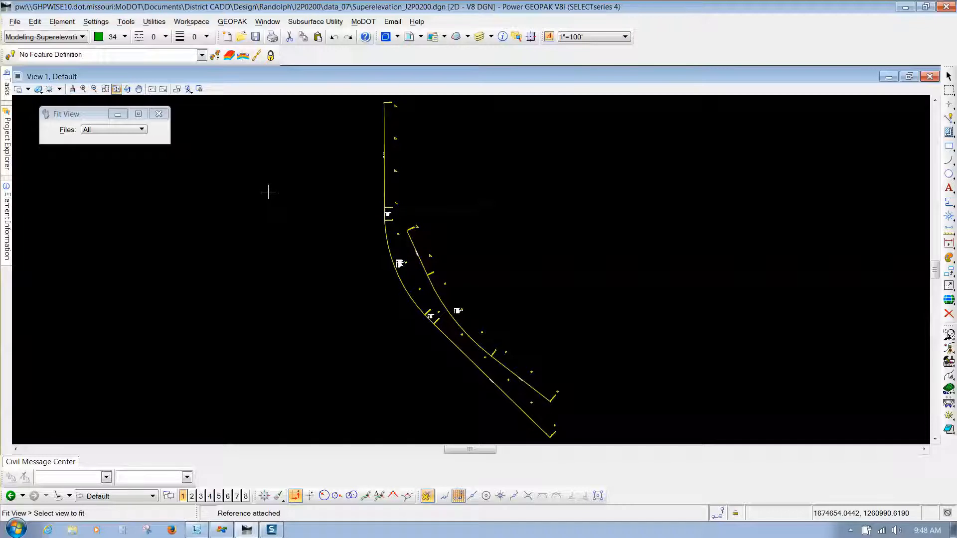
# - Start the Create Superelevation Section command from the Corridor Modeling tools and name the section ROAD1
pyautogui.click(269, 193)
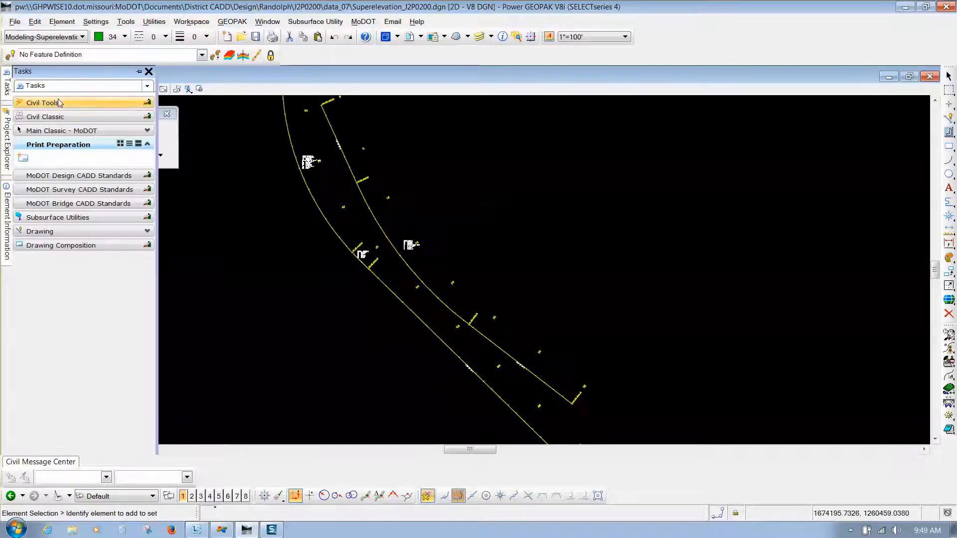
pyautogui.click(58, 100)
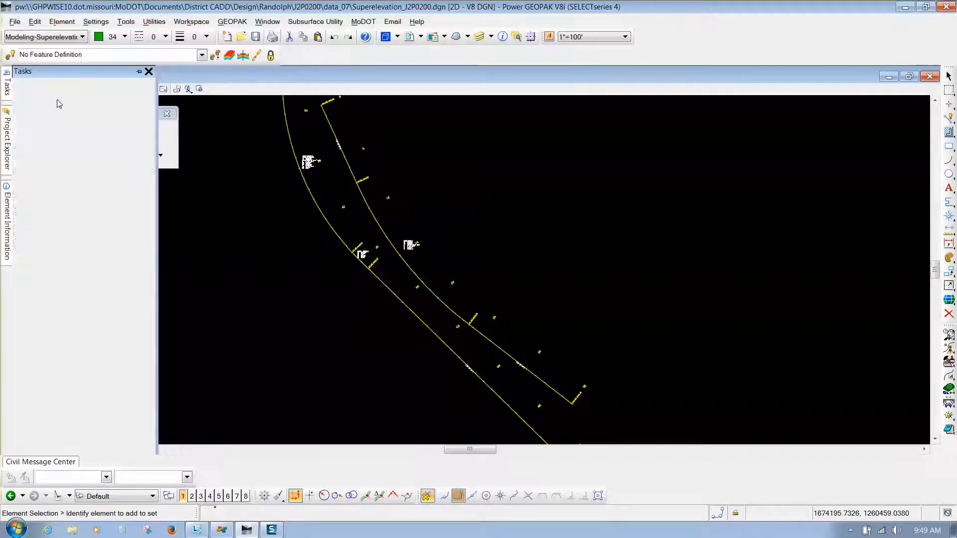
pyautogui.click(59, 212)
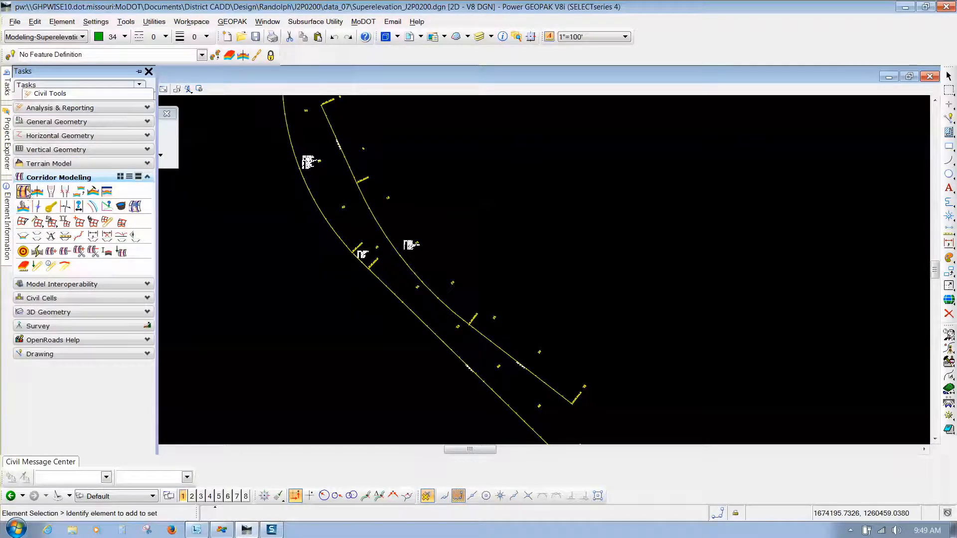
pyautogui.click(23, 226)
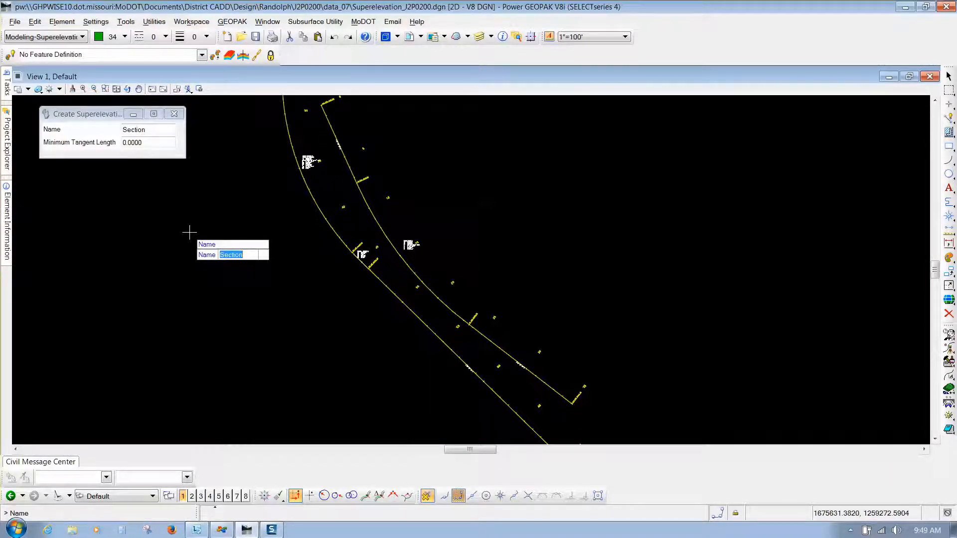
pyautogui.write('ROAD1')
pyautogui.press('Return')
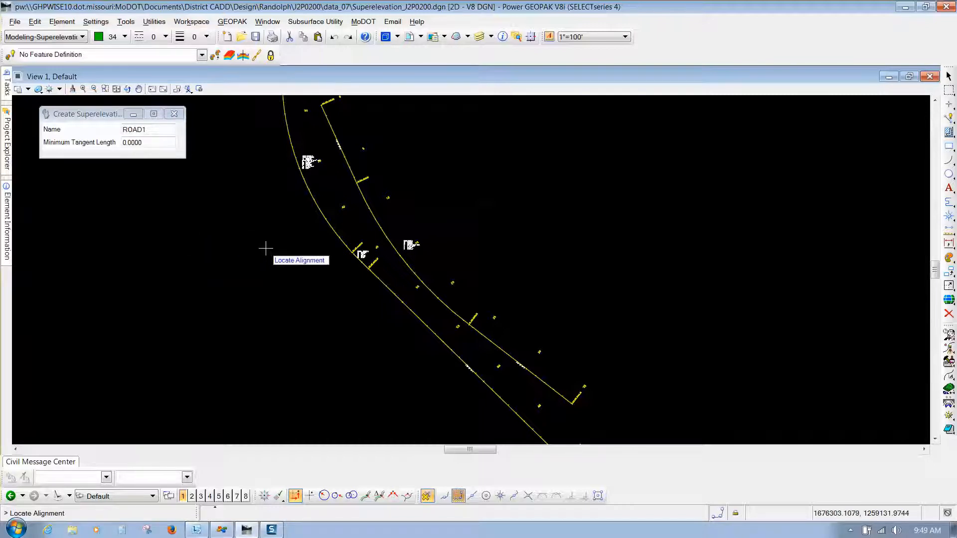
# - Select the shorter curved ROAD1 centerline as the alignment and lock the section's start station to its beginning
pyautogui.click(365, 199)
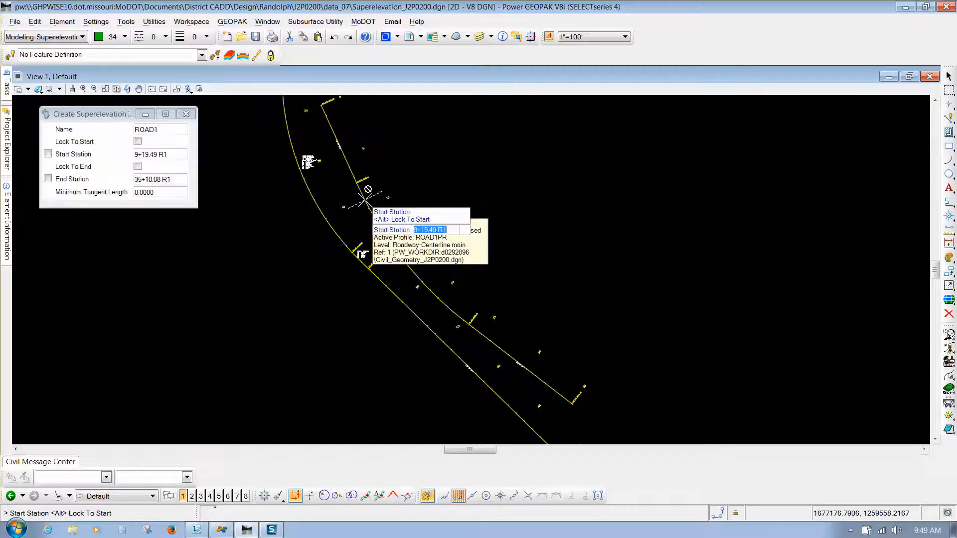
pyautogui.click(250, 297)
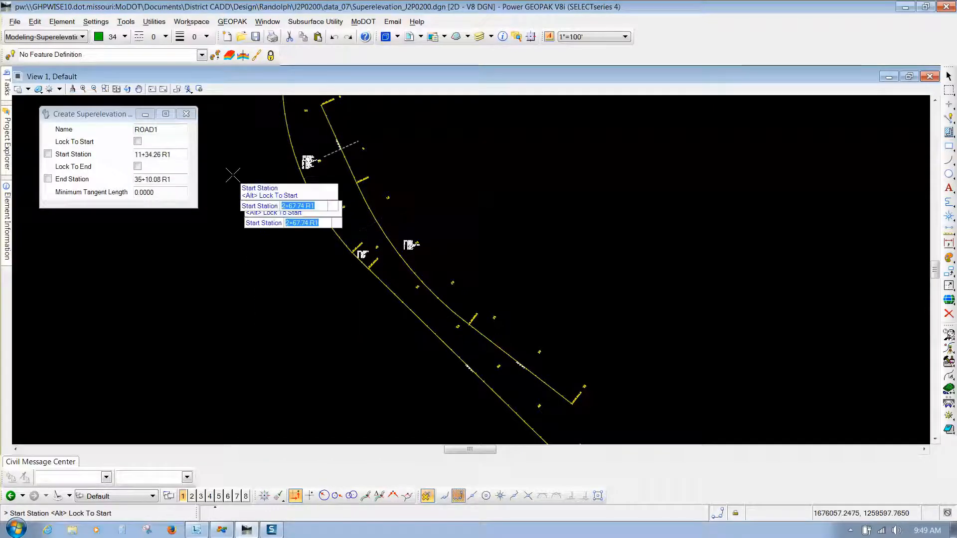
pyautogui.click(227, 134)
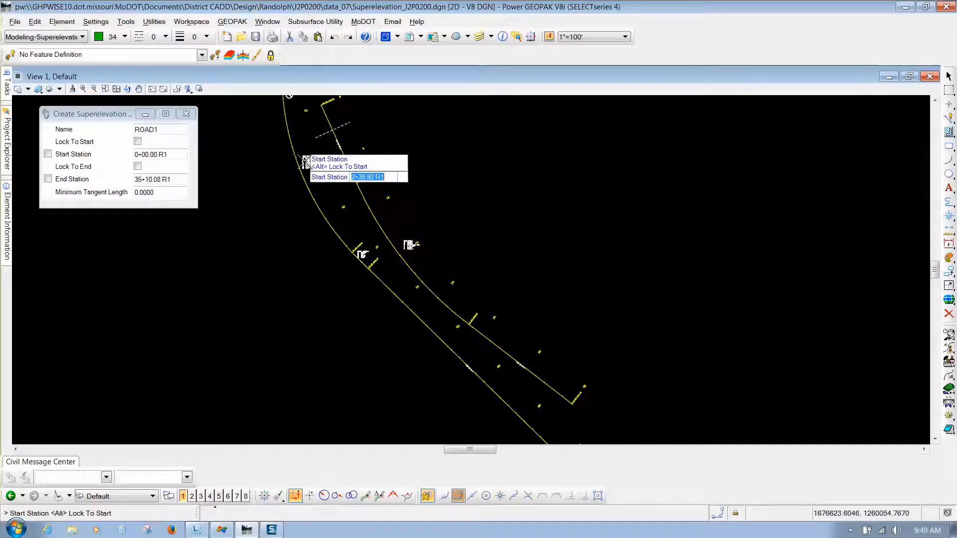
pyautogui.click(431, 170)
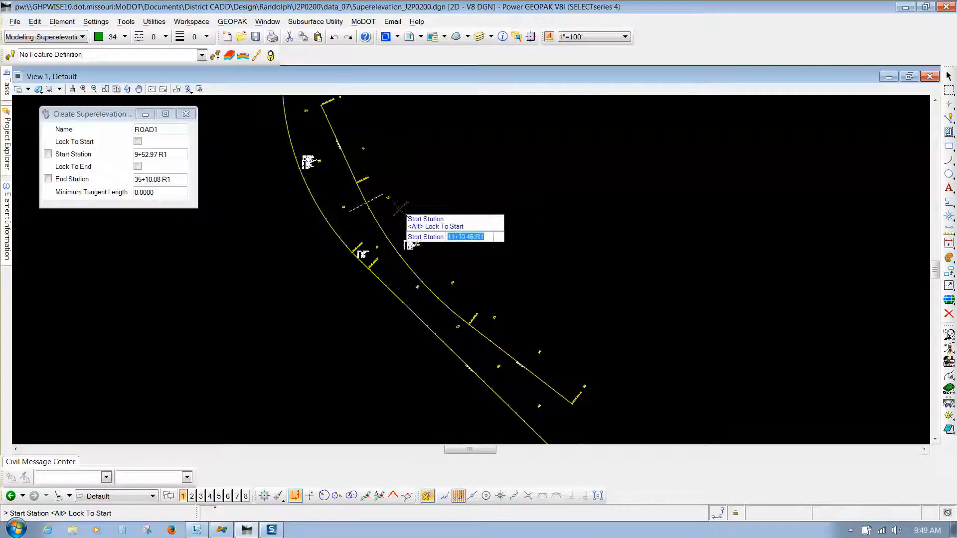
pyautogui.click(387, 121)
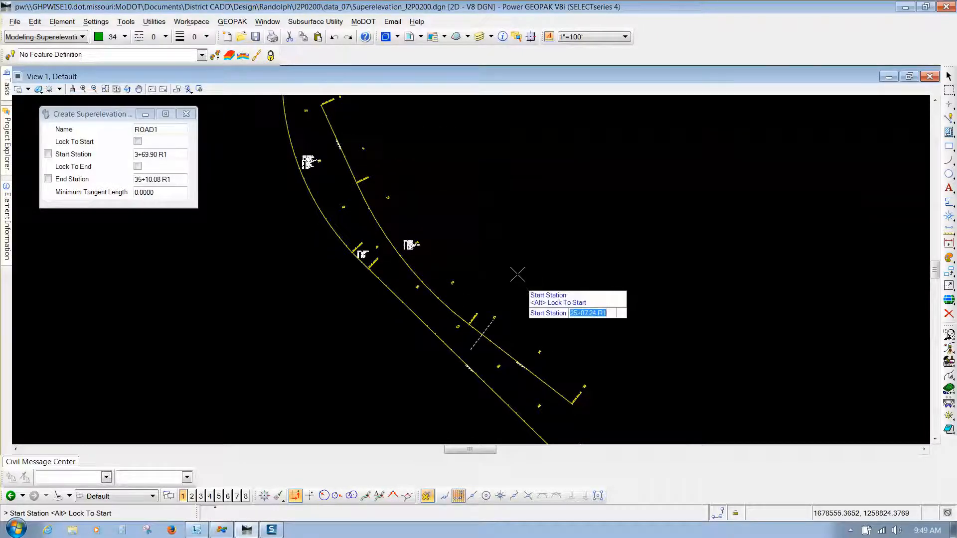
pyautogui.click(464, 169)
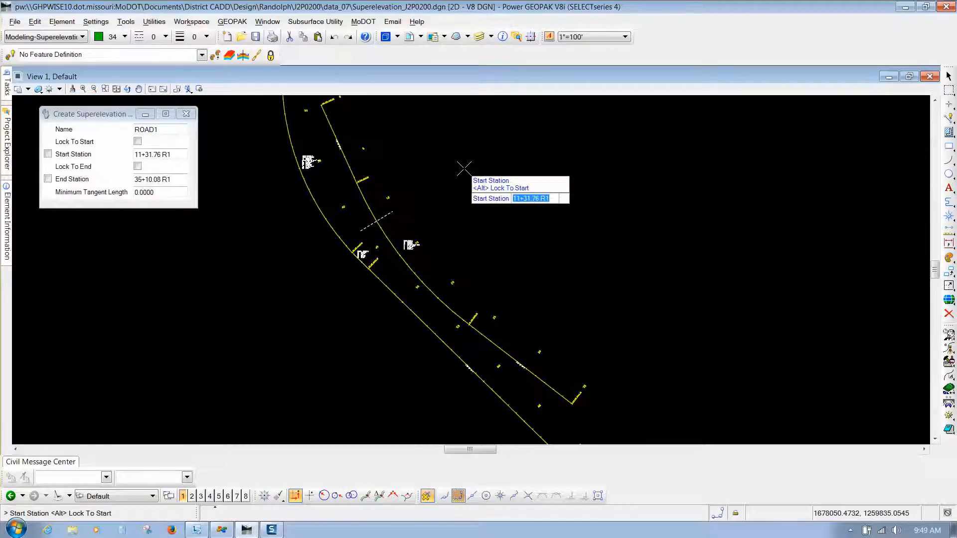
pyautogui.press('alt')
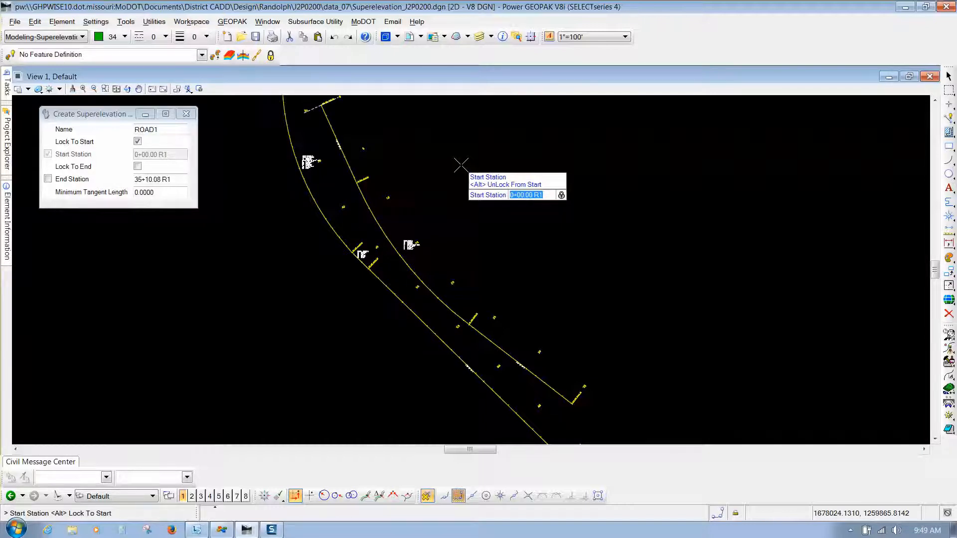
# - Accept the locked start, end station 35+10.08 R1 and a minimum tangent length of 0.0000 to create the superelevation section
pyautogui.click(460, 164)
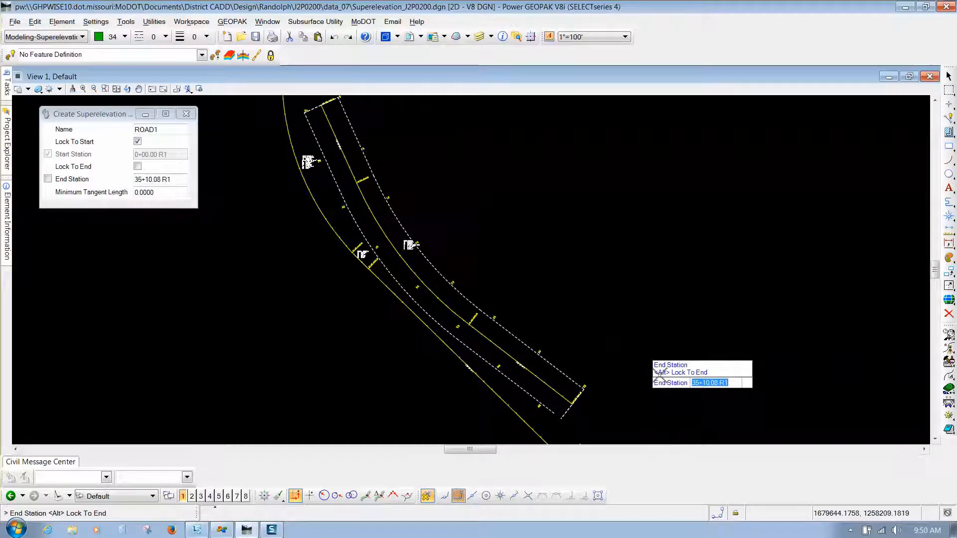
pyautogui.click(633, 387)
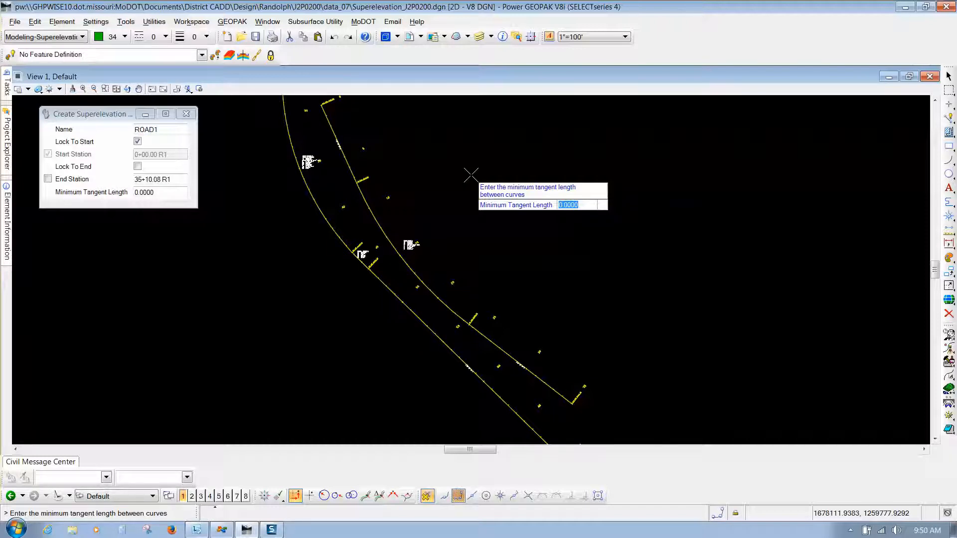
pyautogui.press('Return')
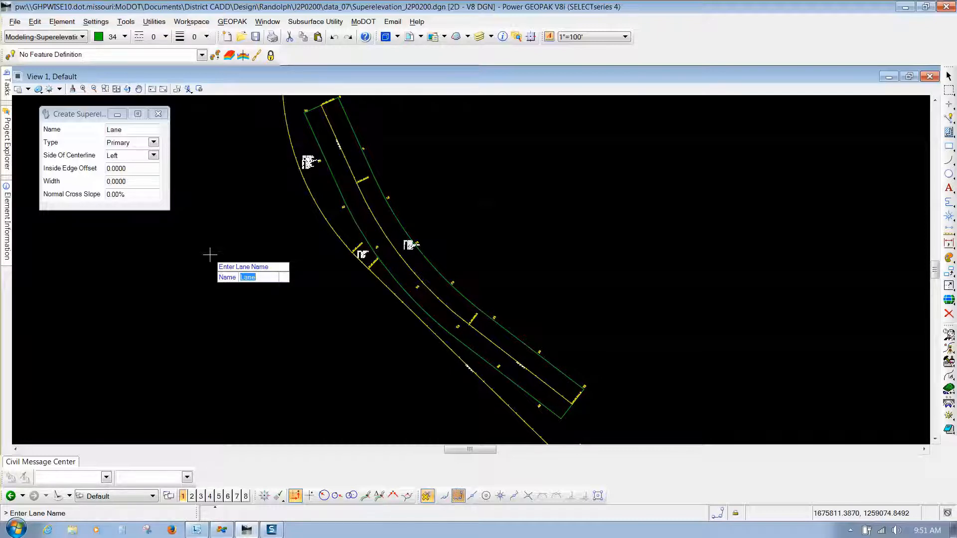
# - Name the first superelevation lane South, keep its type Primary, and place it on the right side of the centerline
pyautogui.write('South')
pyautogui.press('Return')
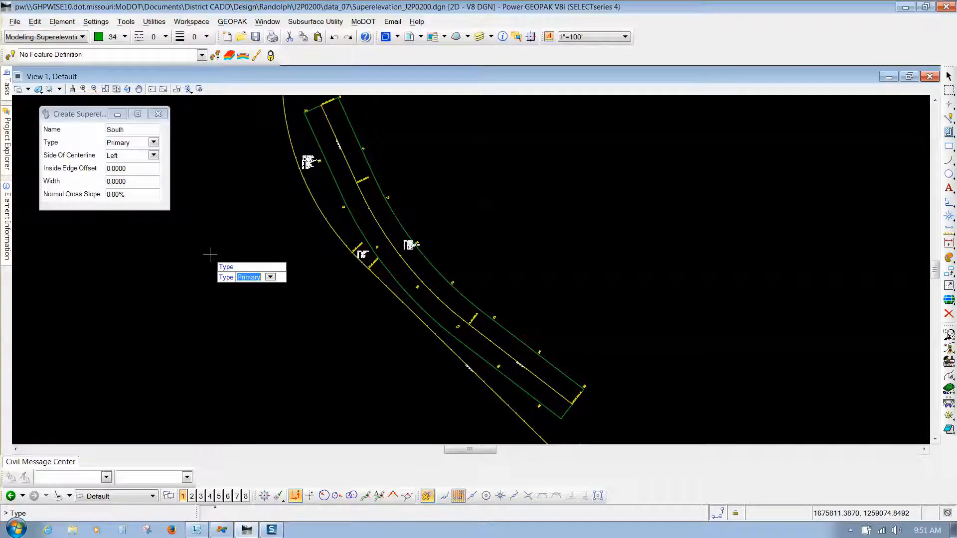
pyautogui.click(271, 254)
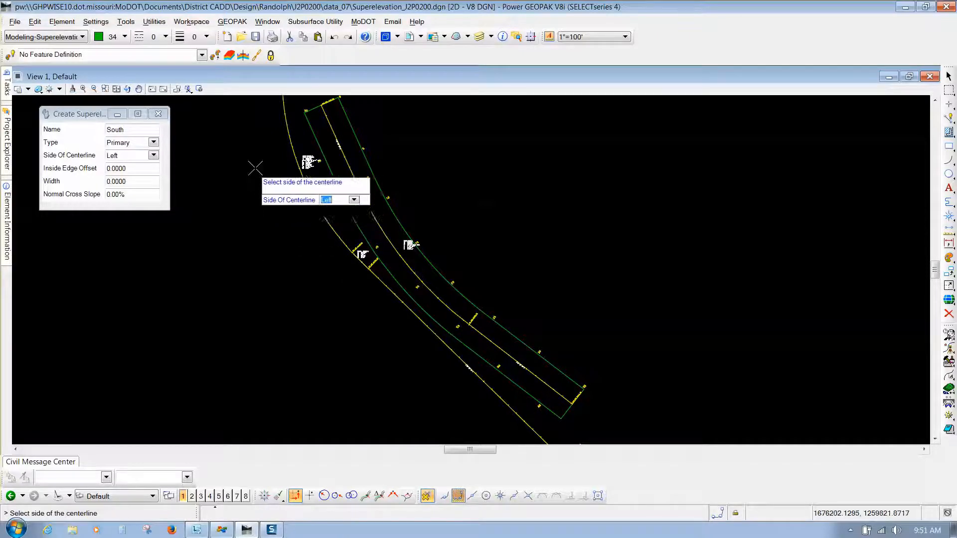
pyautogui.scroll(3, 342, 106)
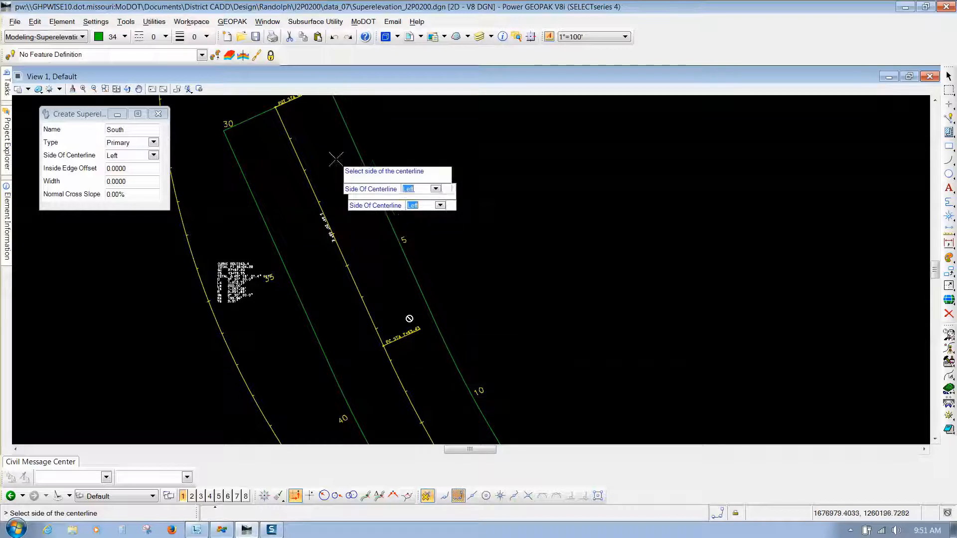
pyautogui.scroll(-2, 252, 140)
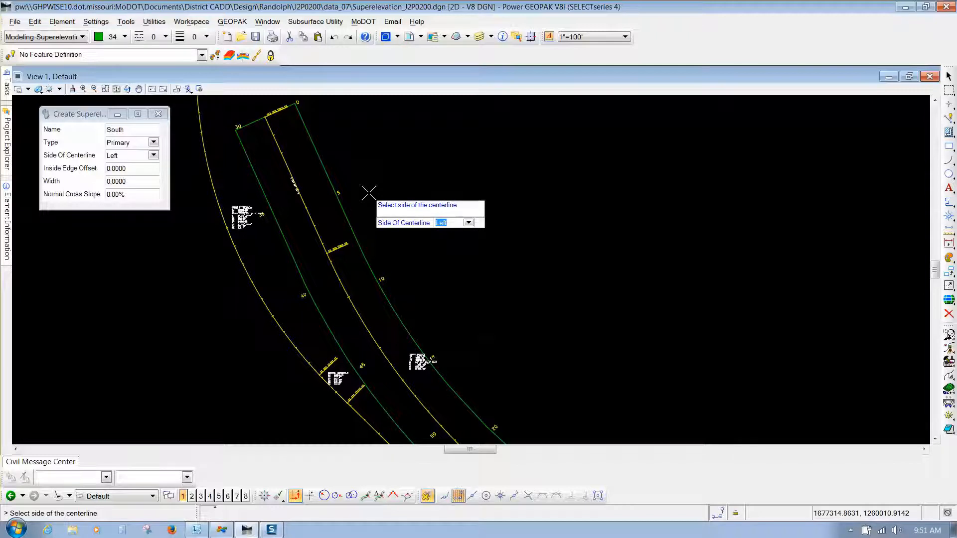
pyautogui.press('Down')
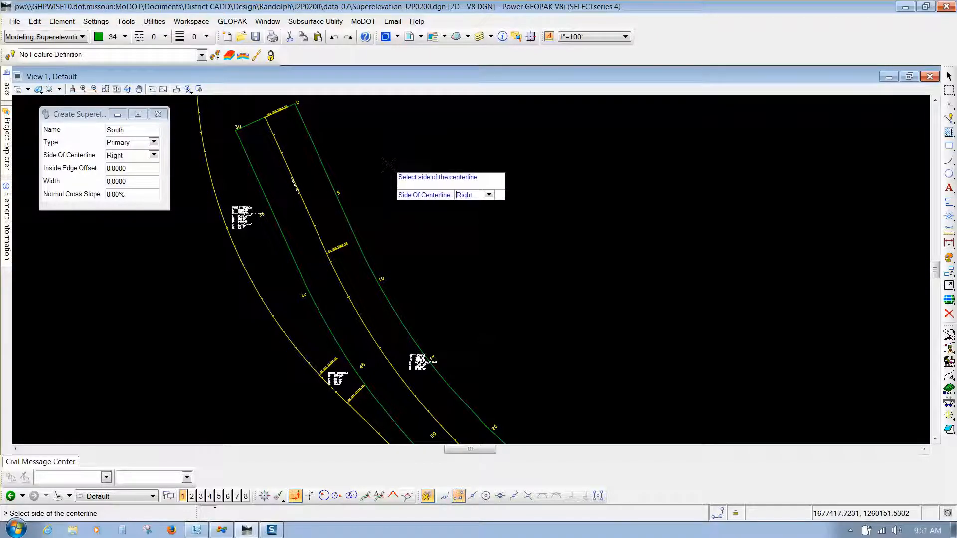
pyautogui.press('Return')
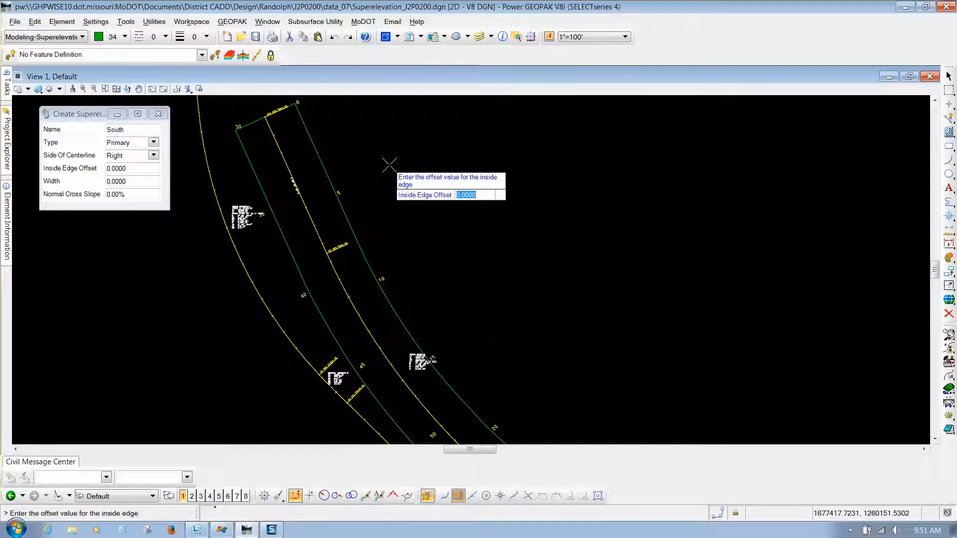
# - Create the South lane with an inside edge offset of 0.0000, a width of 12 and a normal cross slope of -2%
pyautogui.press('Return')
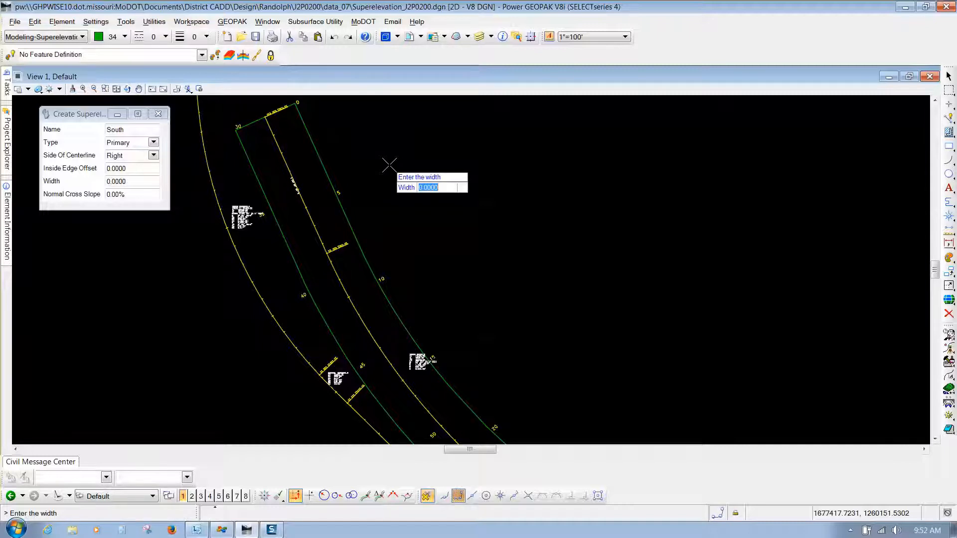
pyautogui.write('12')
pyautogui.press('Return')
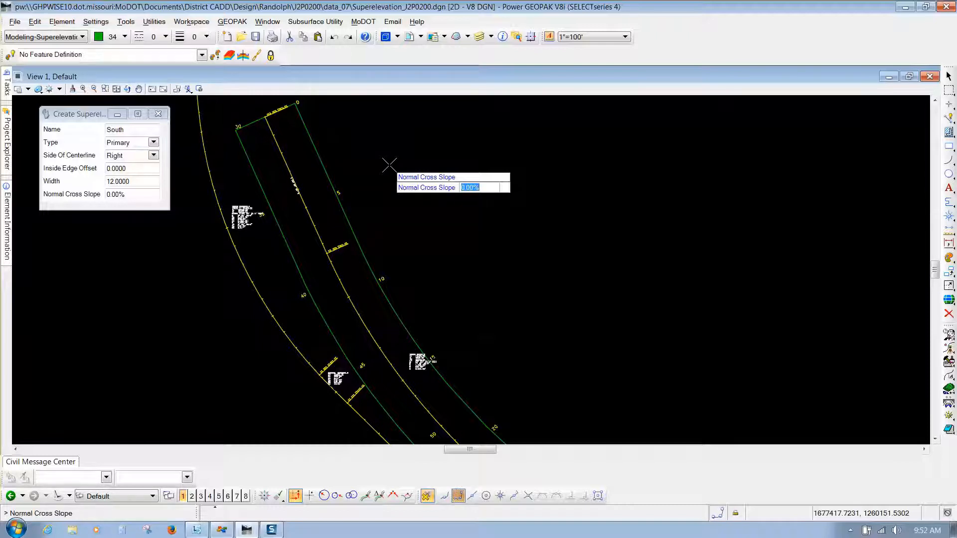
pyautogui.write('-2')
pyautogui.press('Return')
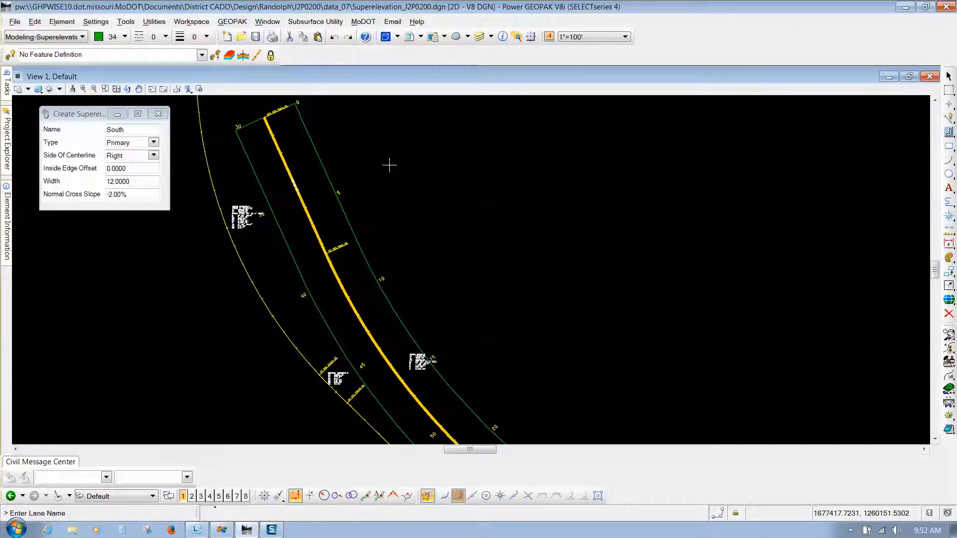
# - Name the second lane North, keep its type Primary, and place it on the left side of the centerline
pyautogui.scroll(3, 315, 204)
pyautogui.scroll(2, 305, 207)
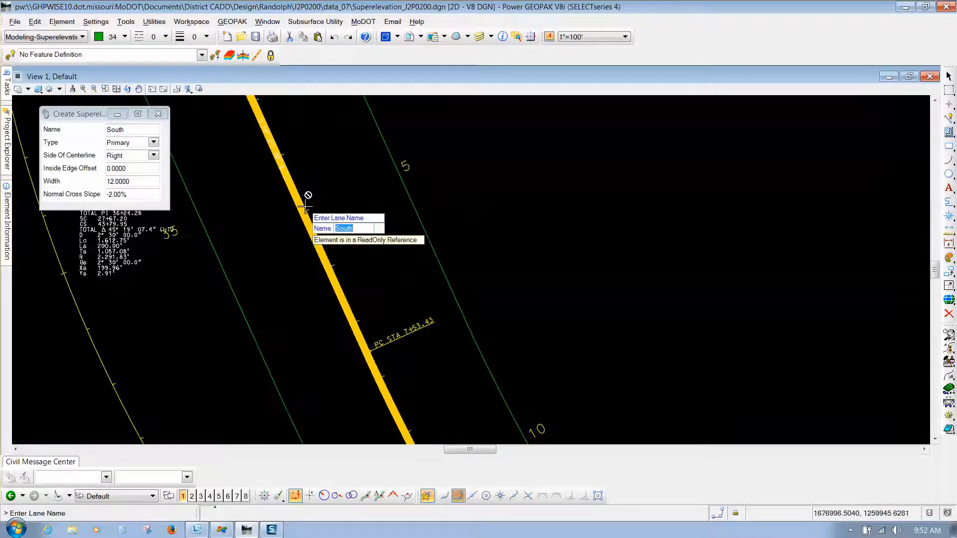
pyautogui.scroll(3, 305, 207)
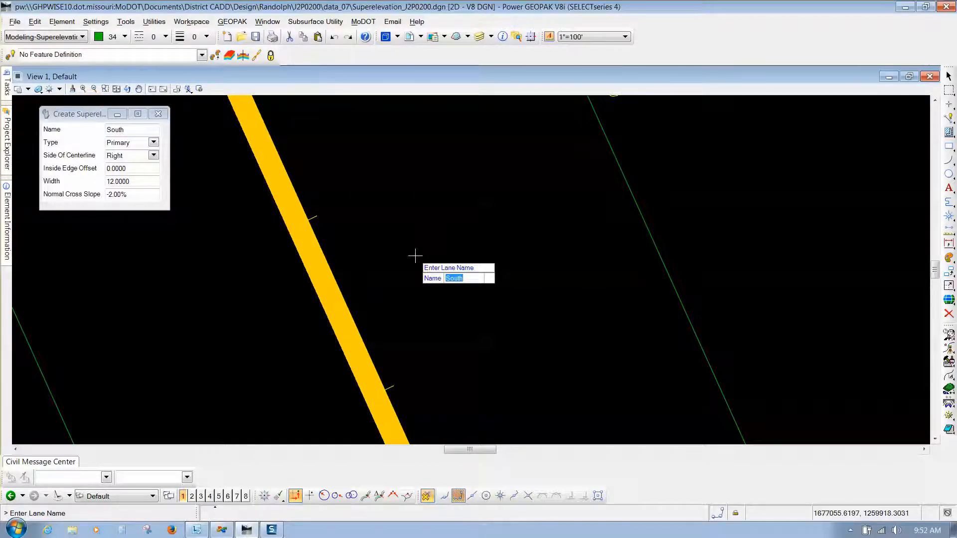
pyautogui.write('North')
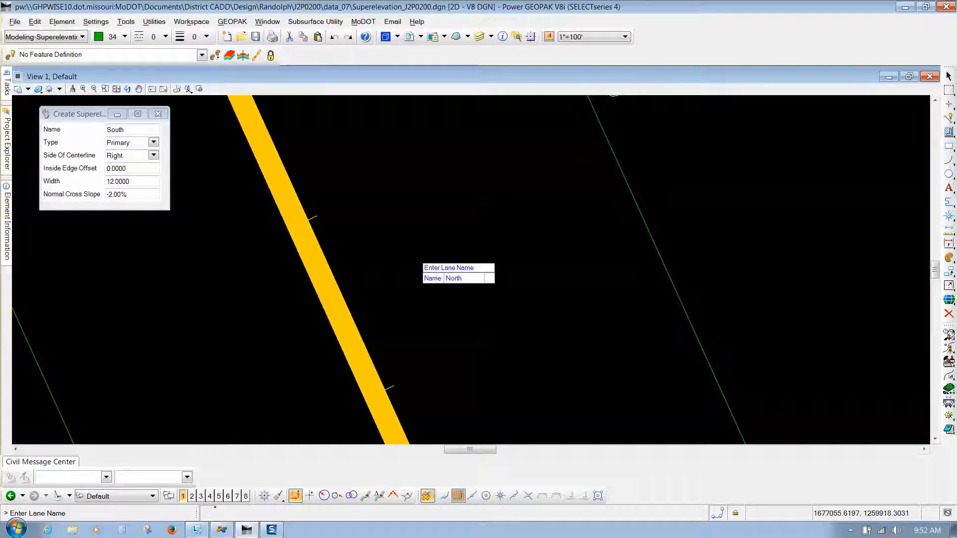
pyautogui.press('Return')
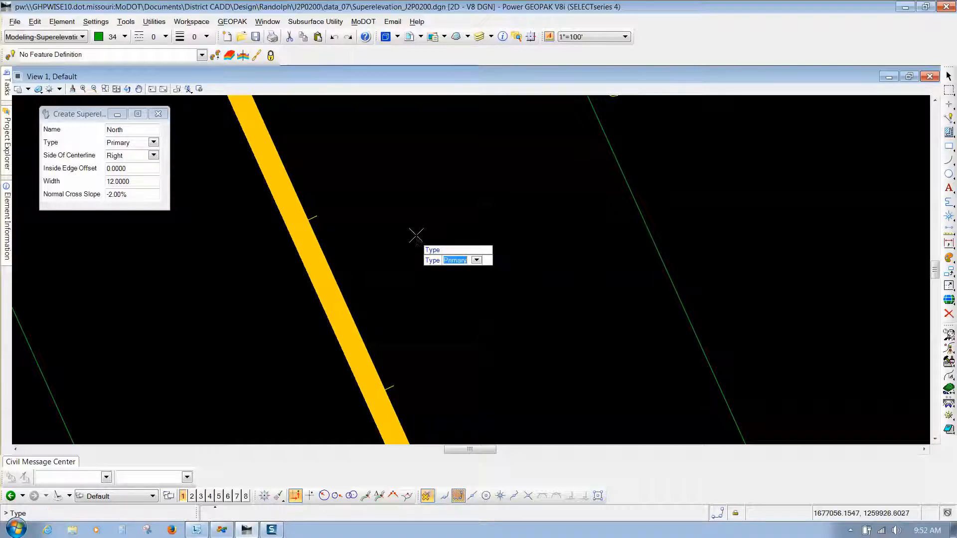
pyautogui.press('Return')
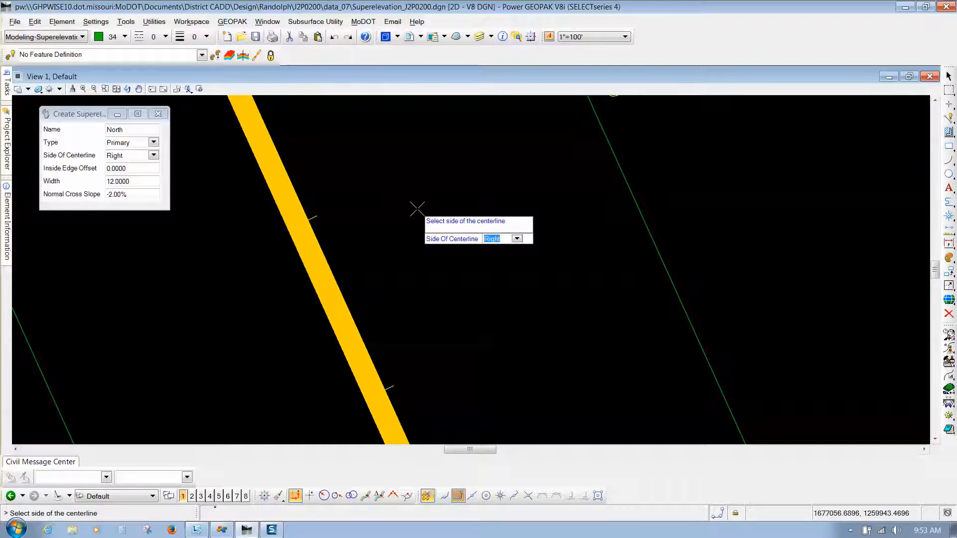
pyautogui.write('Left')
pyautogui.press('Return')
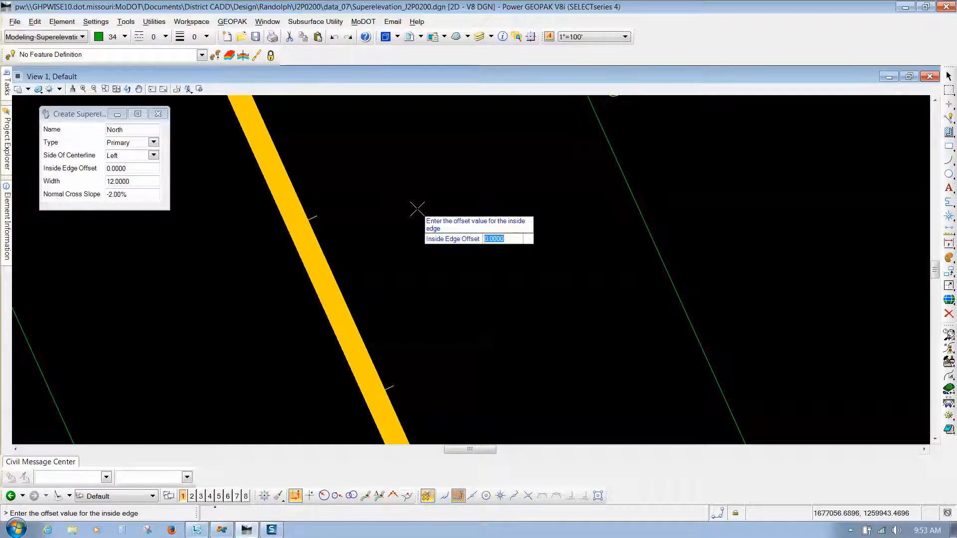
# - Create the North lane with inside edge offset 0.0000, width 12.0000 and normal cross slope -2.00%, and end lane creation
pyautogui.press('Return')
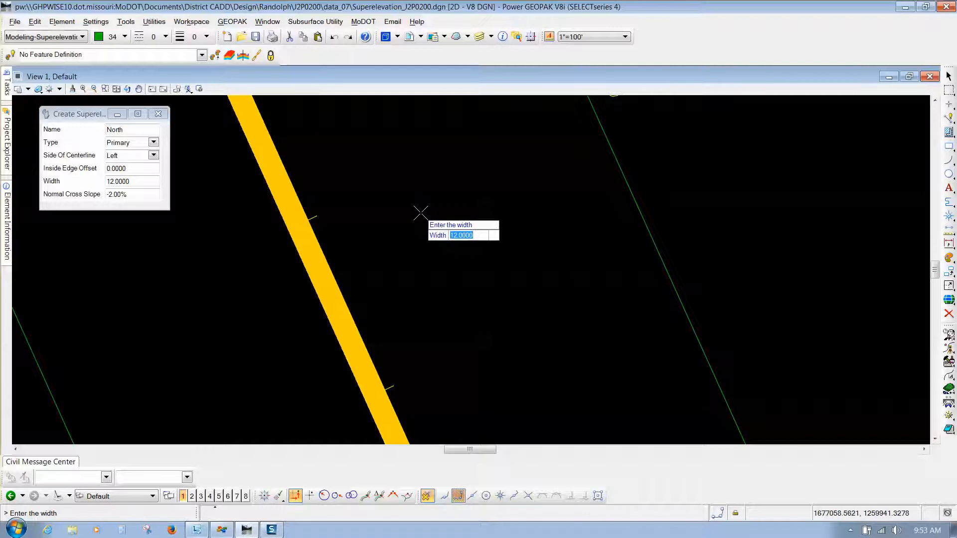
pyautogui.press('Return')
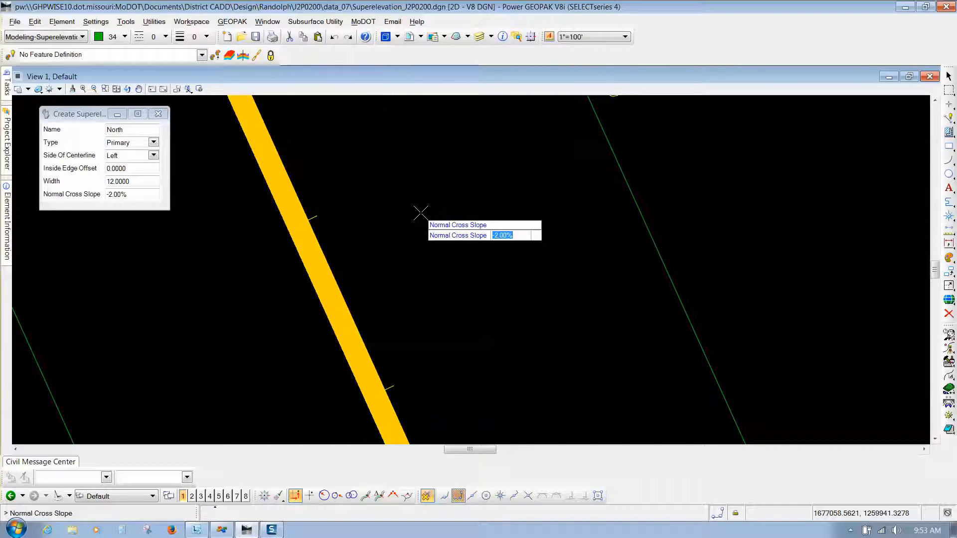
pyautogui.press('Return')
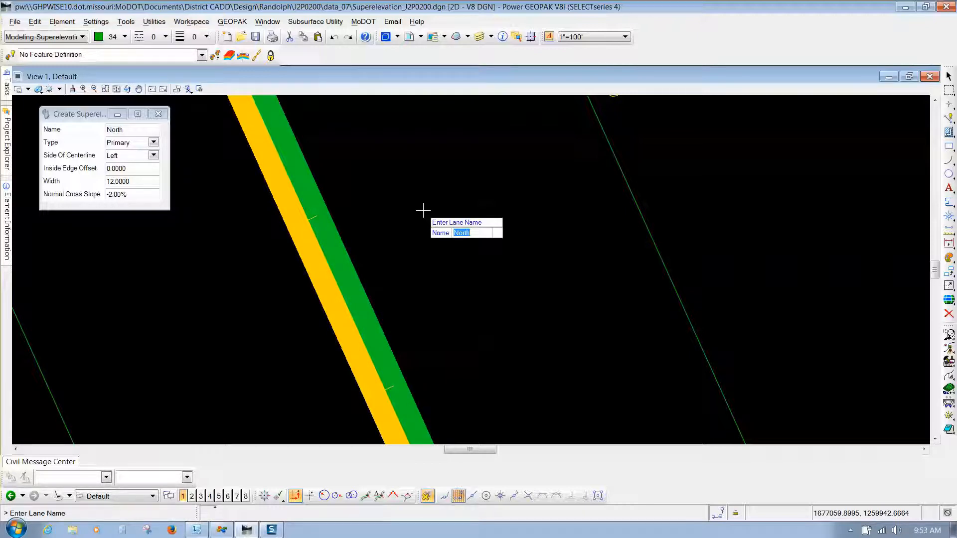
pyautogui.click(422, 211)
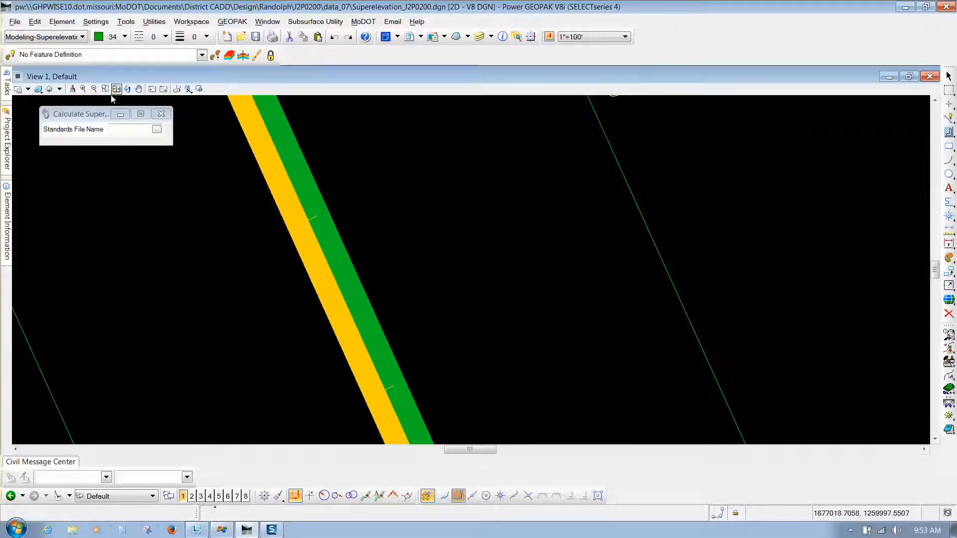
# - Dismiss the project document browser and load MoDOT_Standard_Plans-Undivided.sep from the workspace Superelevation folder as the standards file for Calculate Superelevation
pyautogui.moveTo(82, 120); pyautogui.dragTo(348, 123)
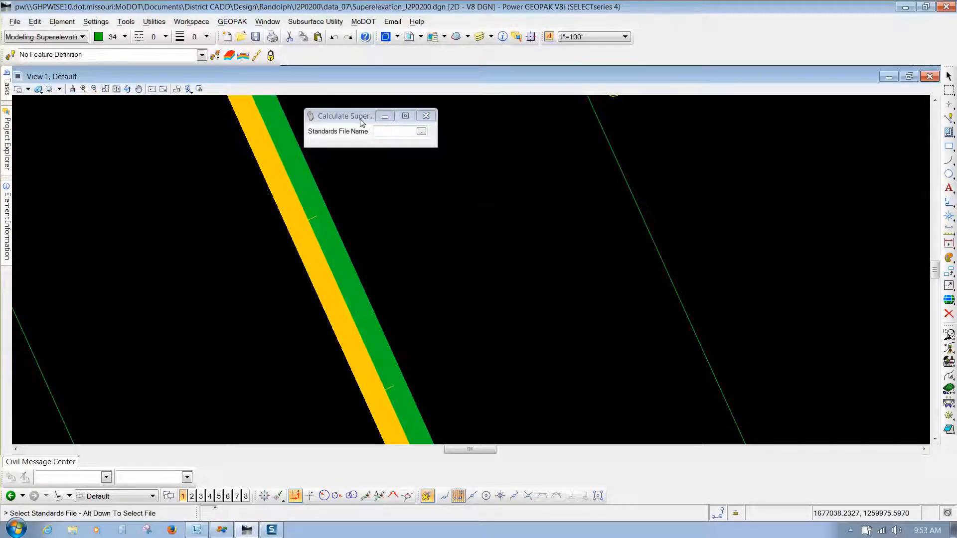
pyautogui.moveTo(360, 120); pyautogui.dragTo(135, 126)
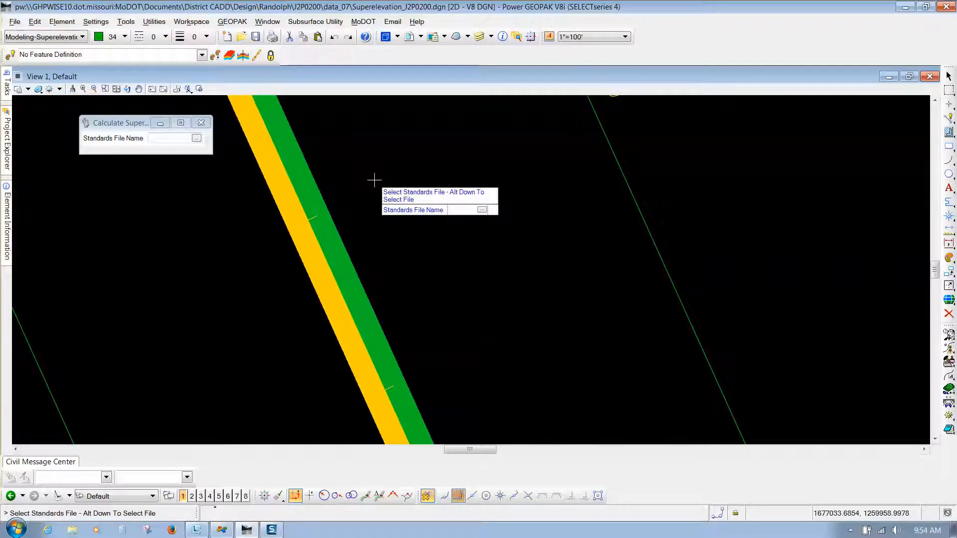
pyautogui.click(197, 139)
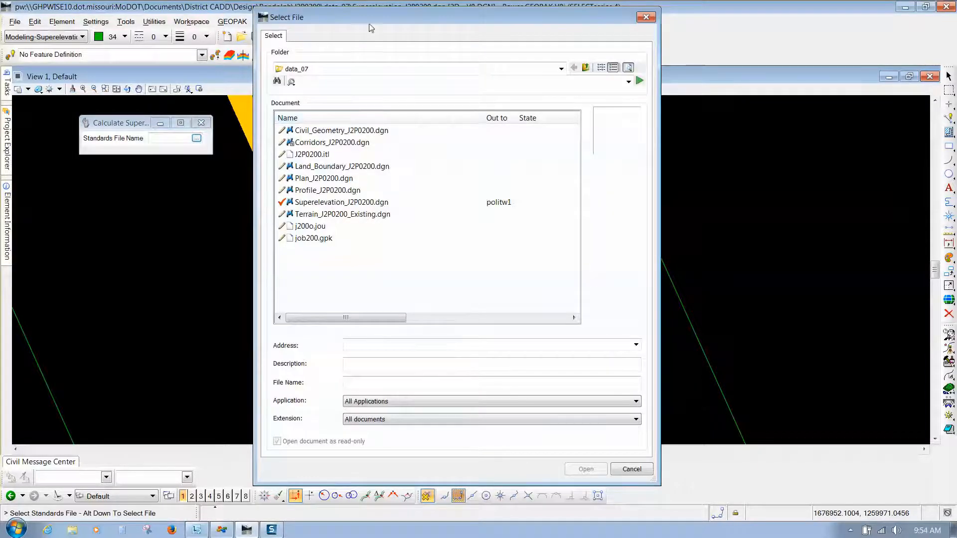
pyautogui.moveTo(366, 22)
pyautogui.mouseDown()
pyautogui.moveTo(392, 20)
pyautogui.moveTo(361, 19)
pyautogui.mouseUp()
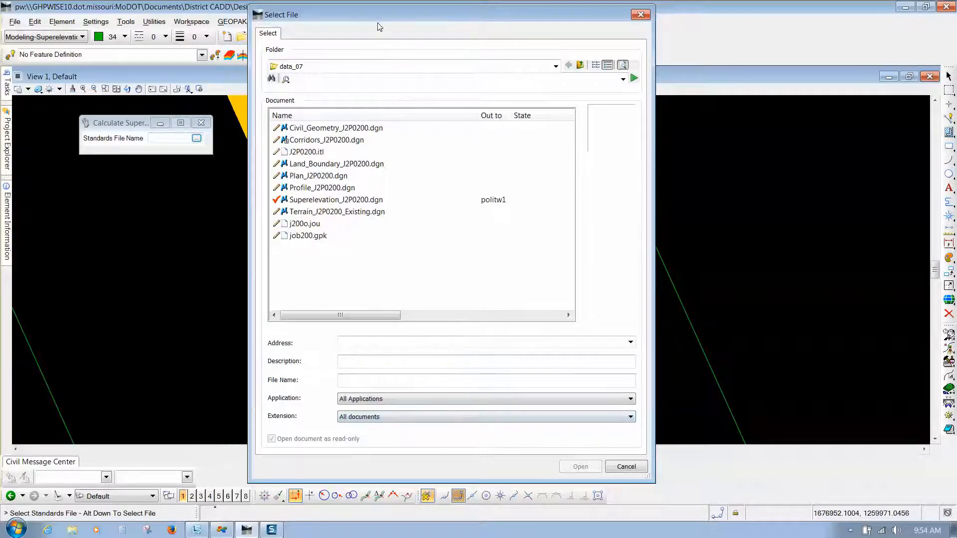
pyautogui.click(627, 467)
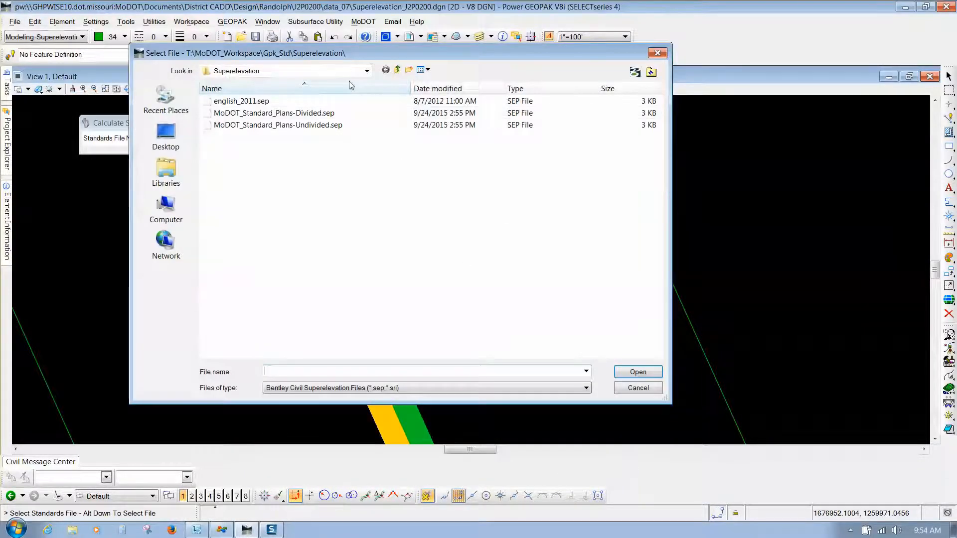
pyautogui.moveTo(337, 56); pyautogui.dragTo(437, 90)
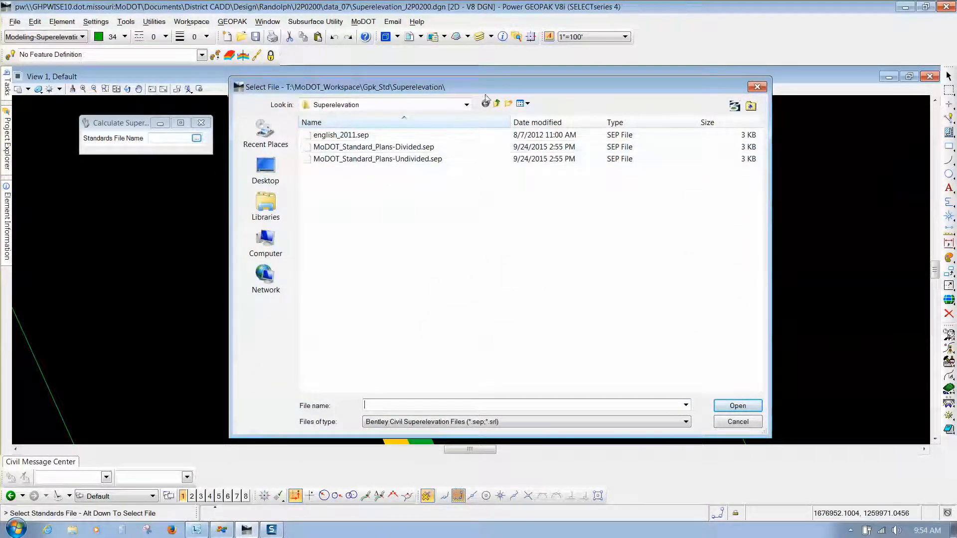
pyautogui.moveTo(484, 90); pyautogui.dragTo(484, 113)
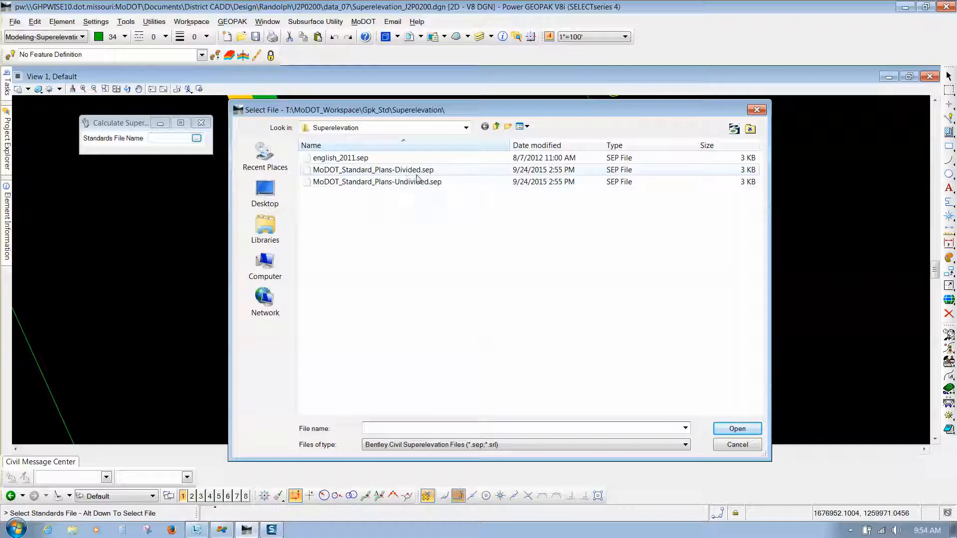
pyautogui.click(351, 183)
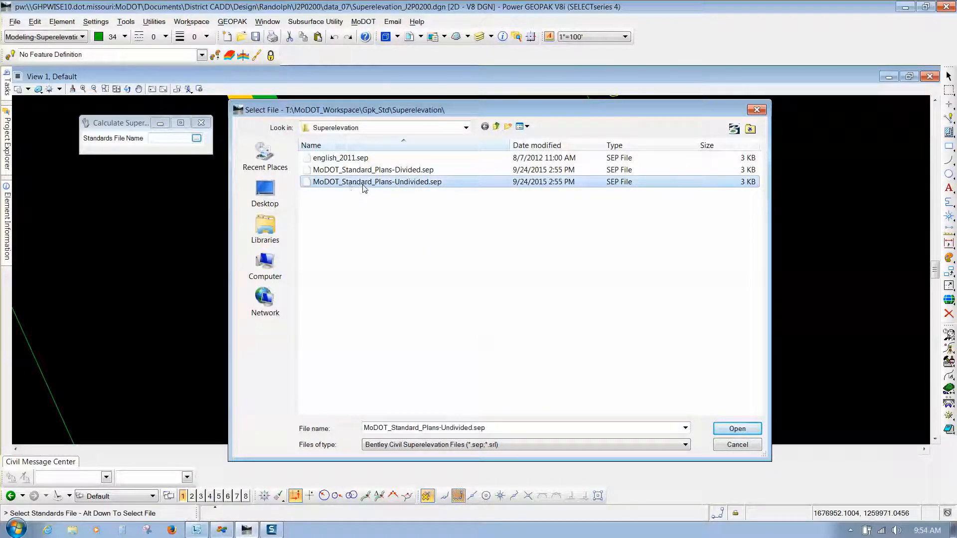
pyautogui.click(737, 428)
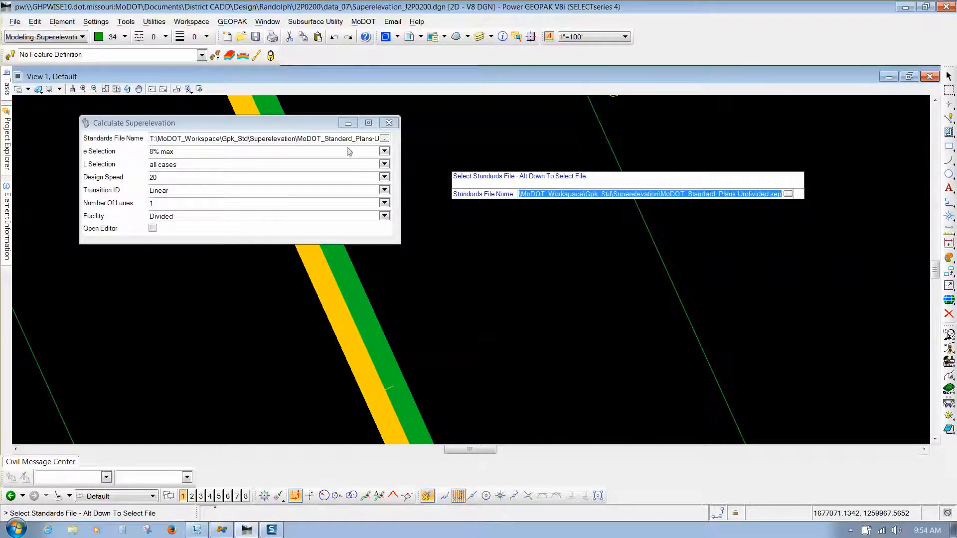
# - Accept the loaded standards file, an e Selection of 8% max and an L Selection of all cases
pyautogui.moveTo(260, 122); pyautogui.dragTo(237, 118)
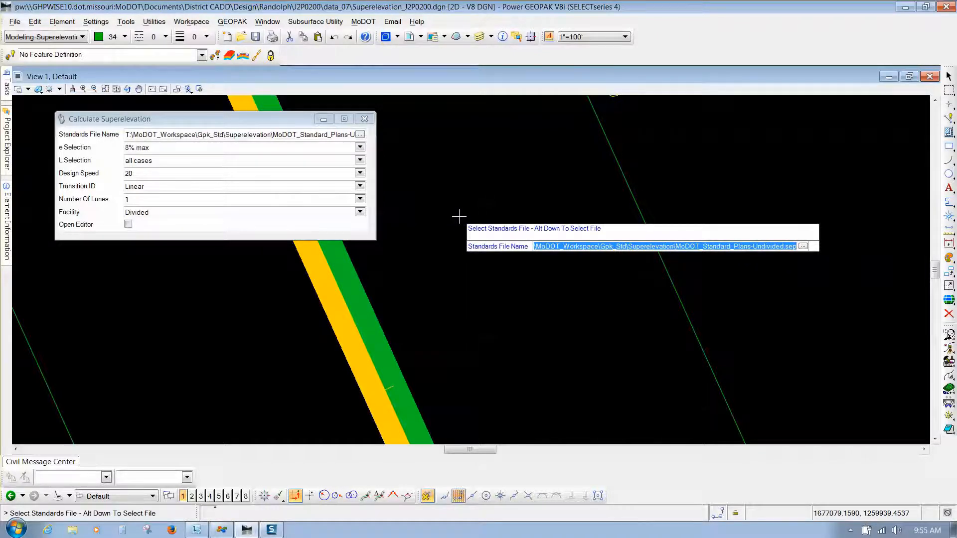
pyautogui.click(459, 216)
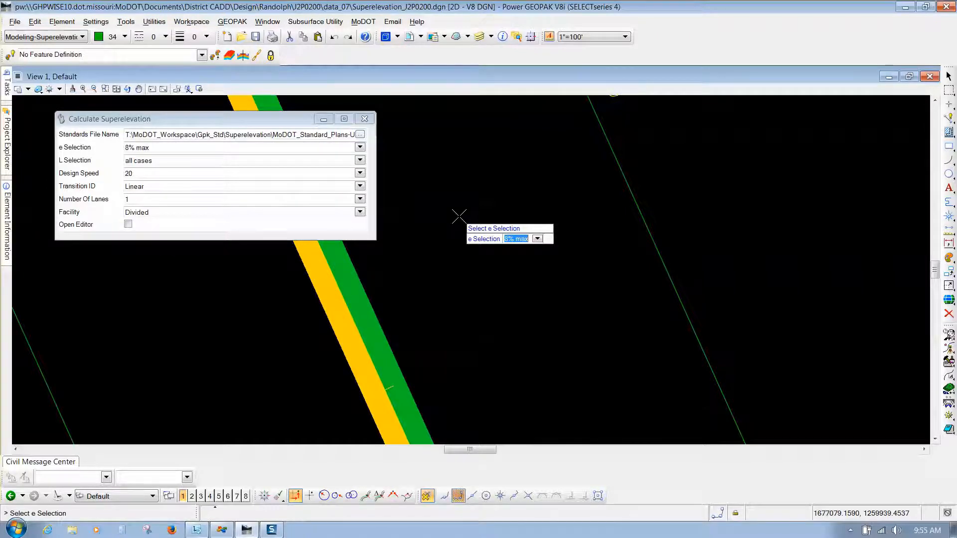
pyautogui.click(459, 216)
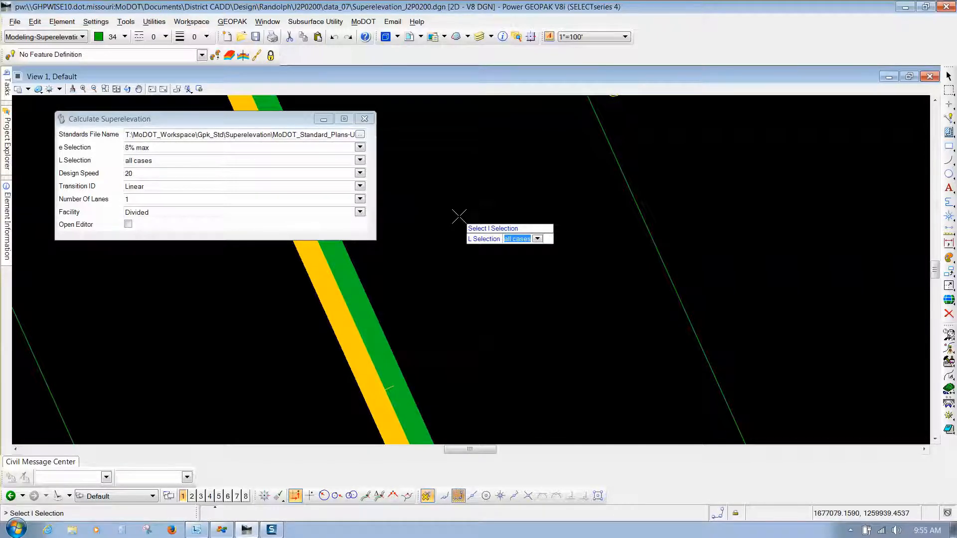
pyautogui.click(460, 216)
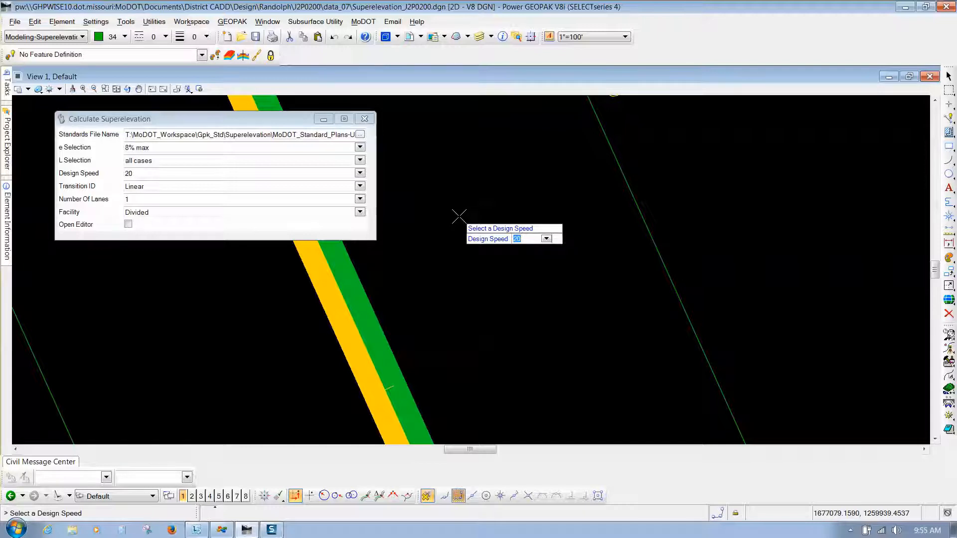
# - Set the design speed to 50 and accept the Linear transition and 1 as the number of lanes
pyautogui.write('25')
pyautogui.press('Down')
pyautogui.press('Down')
pyautogui.press('Down')
pyautogui.click(462, 178)
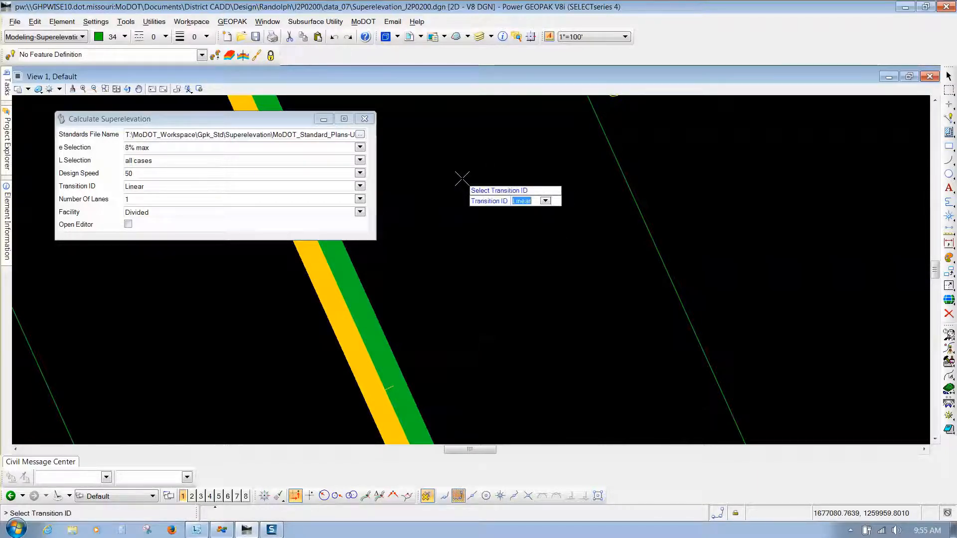
pyautogui.click(483, 194)
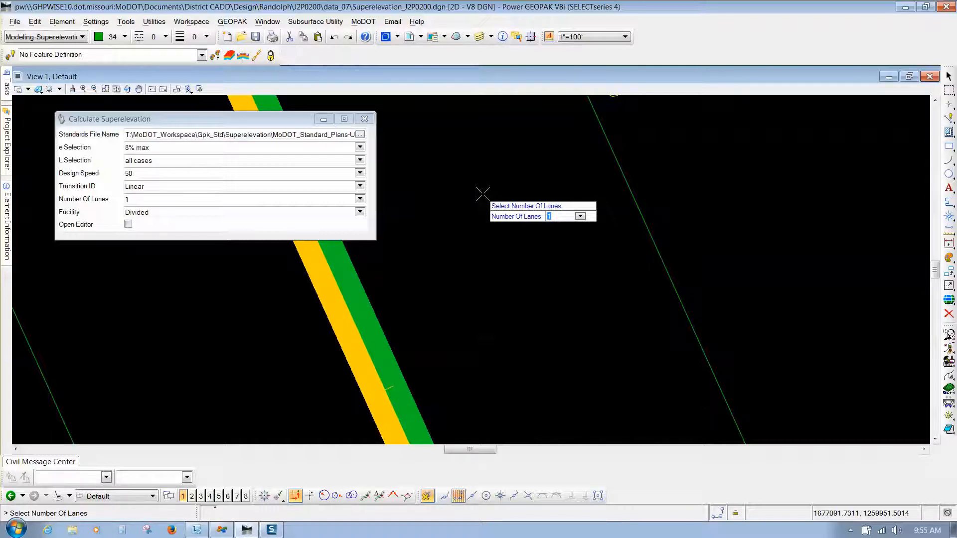
pyautogui.click(482, 194)
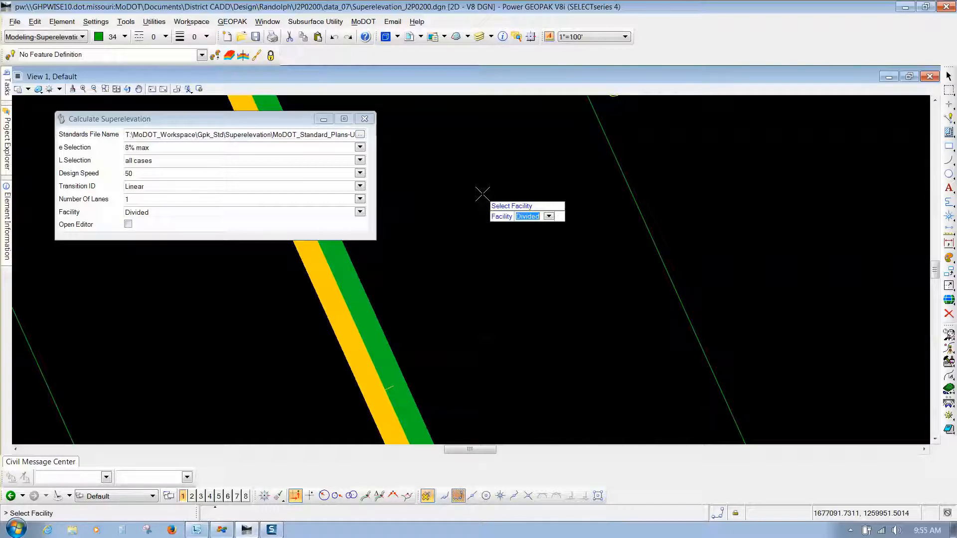
# - Set the facility to Undivided, choose to open the editor, and run the superelevation calculation
pyautogui.press('Down')
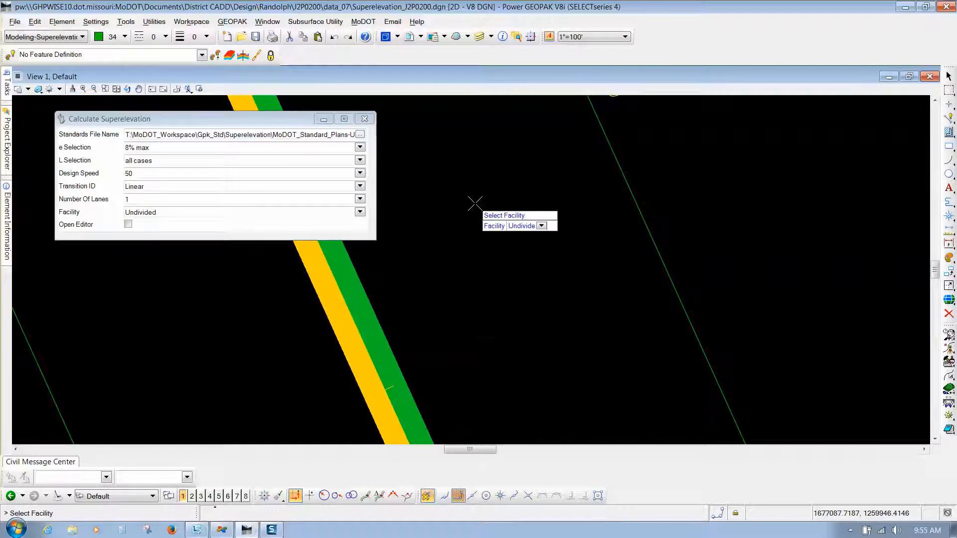
pyautogui.press('Return')
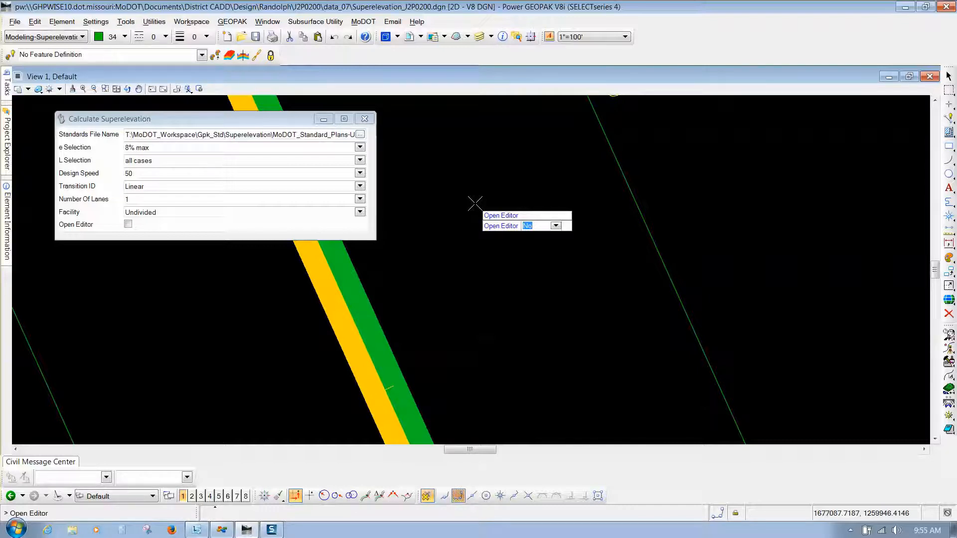
pyautogui.press('Down')
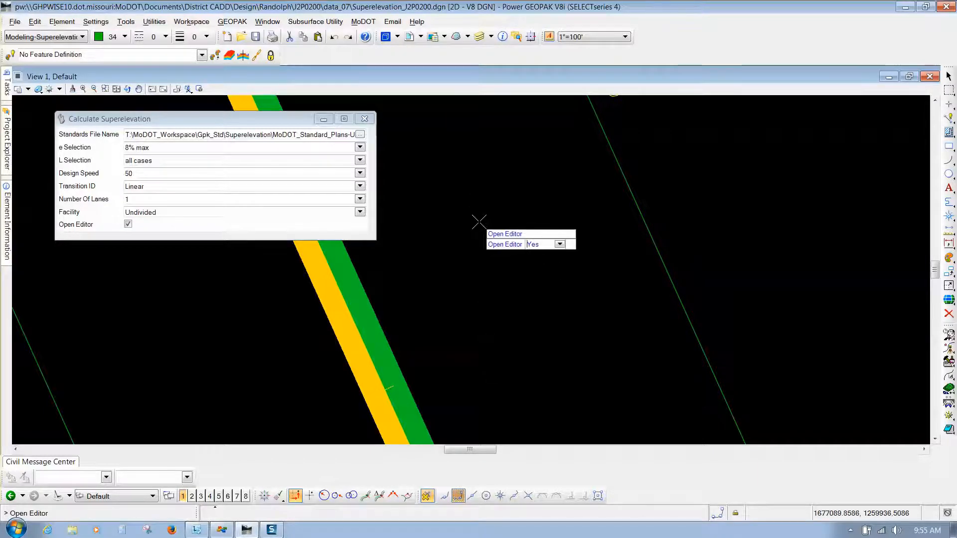
pyautogui.click(479, 222)
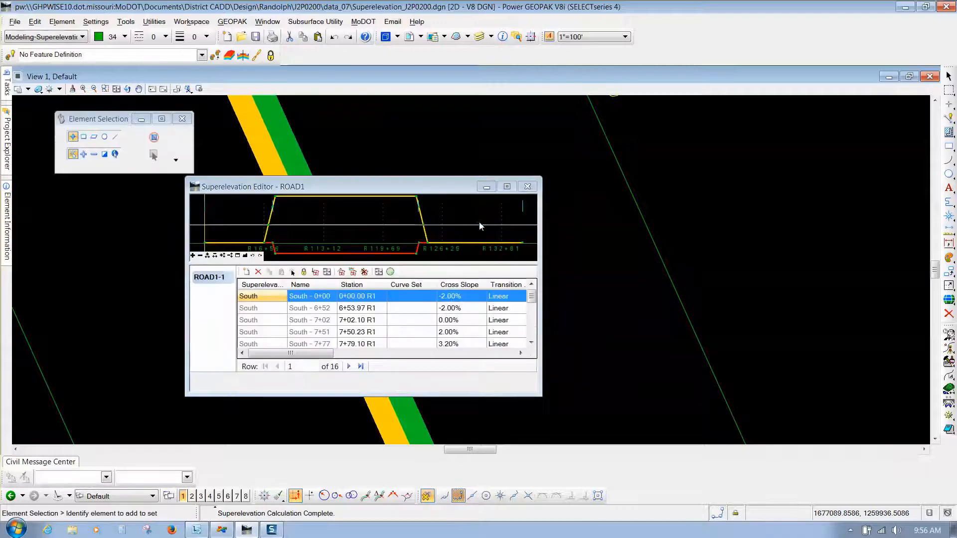
# - Enlarge the Superelevation Editor for ROAD1, review the stations and cross slopes of the South and North lanes, and close it
pyautogui.moveTo(389, 188); pyautogui.dragTo(362, 114)
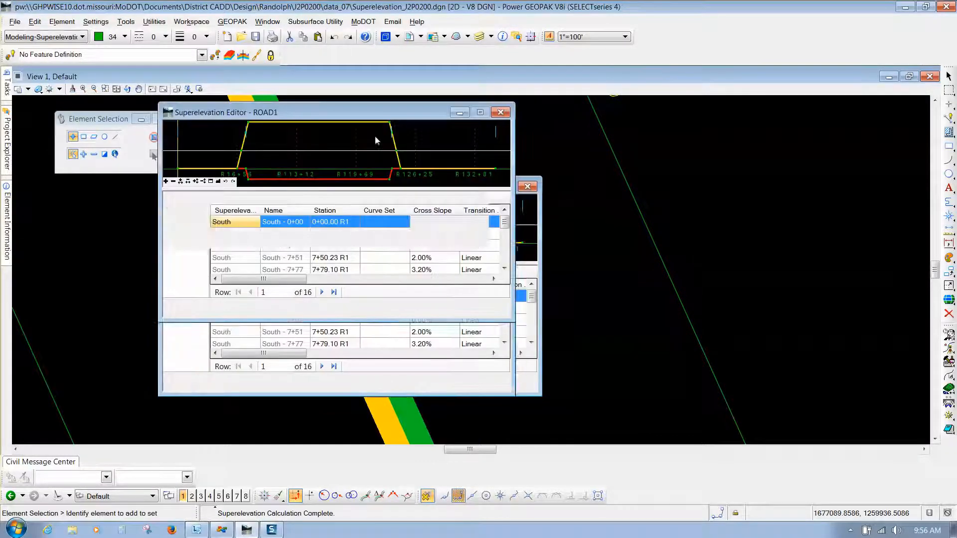
pyautogui.moveTo(514, 320); pyautogui.dragTo(750, 453)
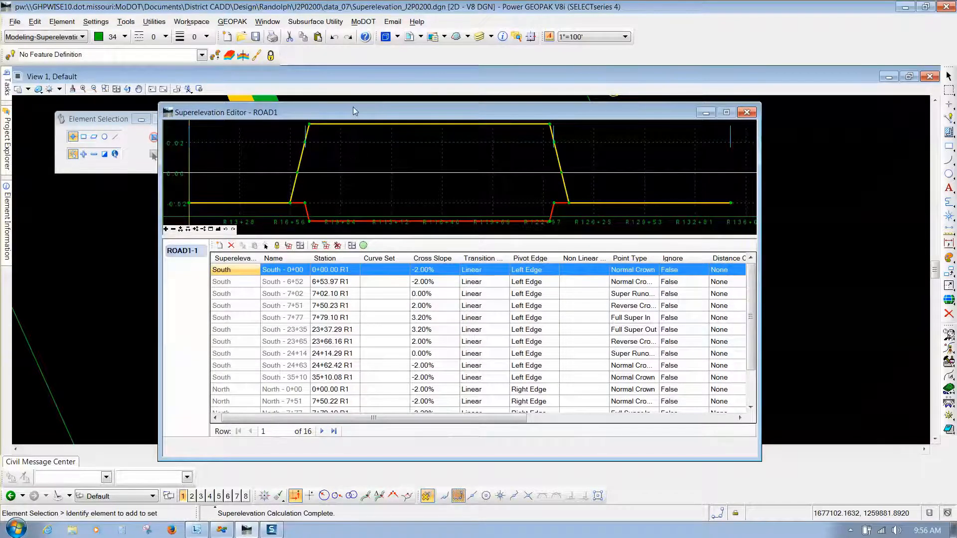
pyautogui.moveTo(353, 108); pyautogui.dragTo(353, 74)
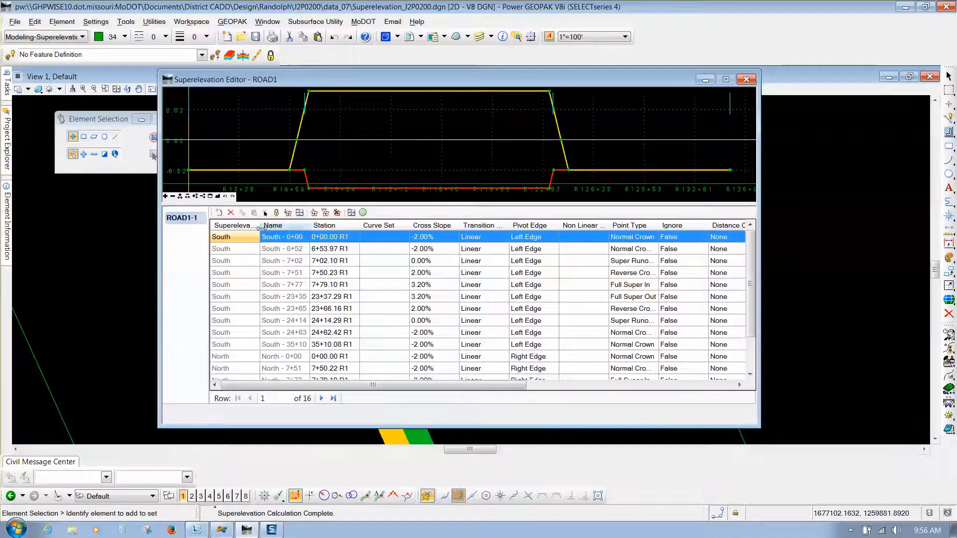
pyautogui.moveTo(310, 226); pyautogui.dragTo(323, 226)
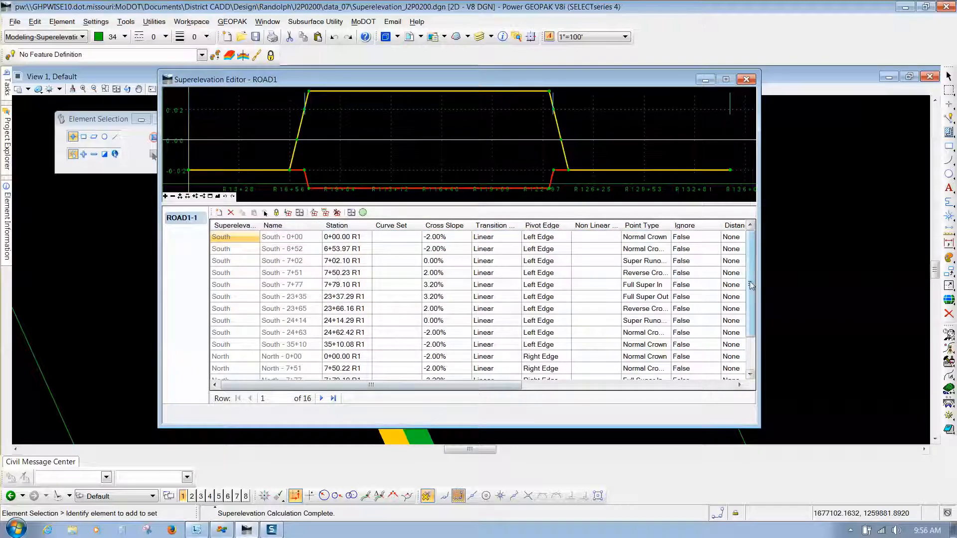
pyautogui.moveTo(752, 286); pyautogui.dragTo(754, 332)
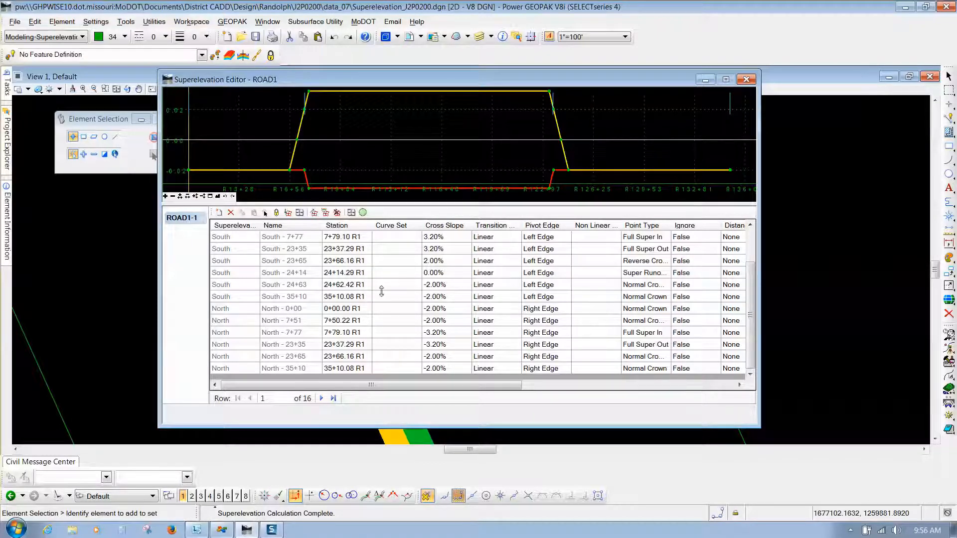
pyautogui.click(747, 80)
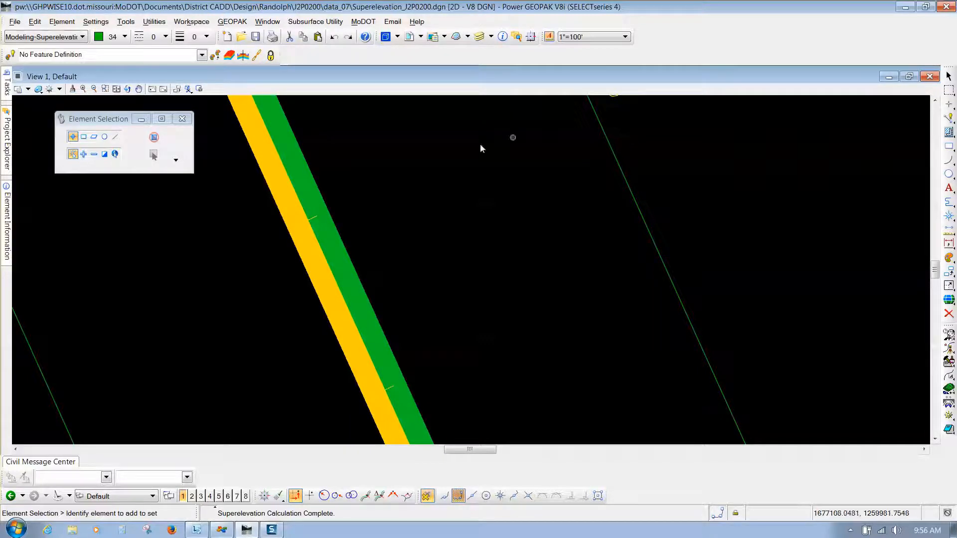
# - Inspect the superelevation transition before PC STA 7+53.43, selecting the South and then the North lane to read their cross-slope labels
pyautogui.scroll(-3, 402, 205)
pyautogui.scroll(-2, 392, 205)
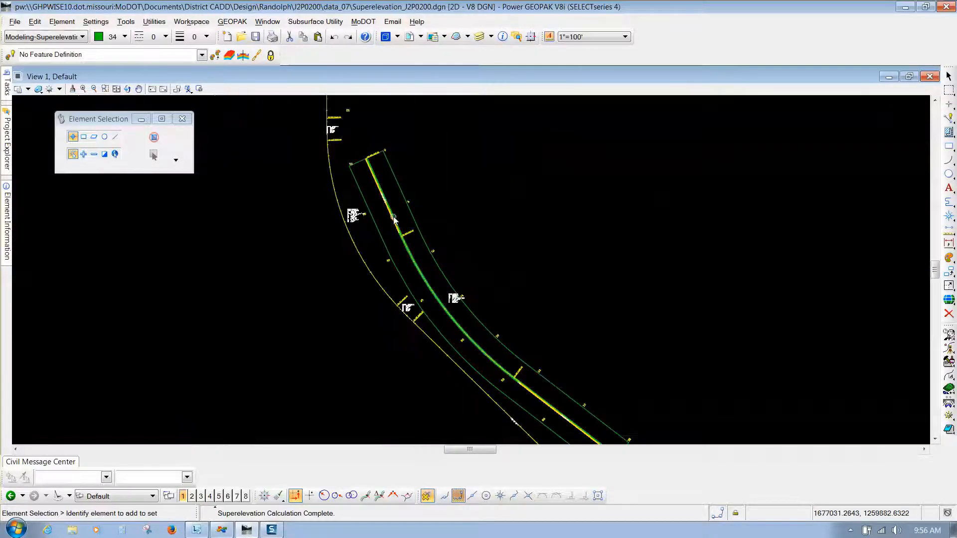
pyautogui.scroll(2, 392, 208)
pyautogui.scroll(1, 459, 359)
pyautogui.scroll(-1, 459, 359)
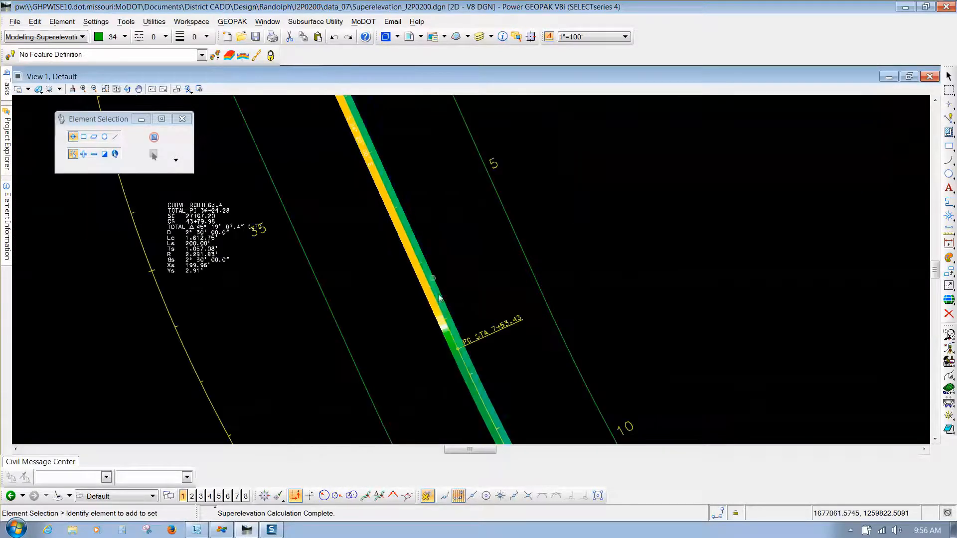
pyautogui.scroll(1, 459, 359)
pyautogui.scroll(3, 448, 344)
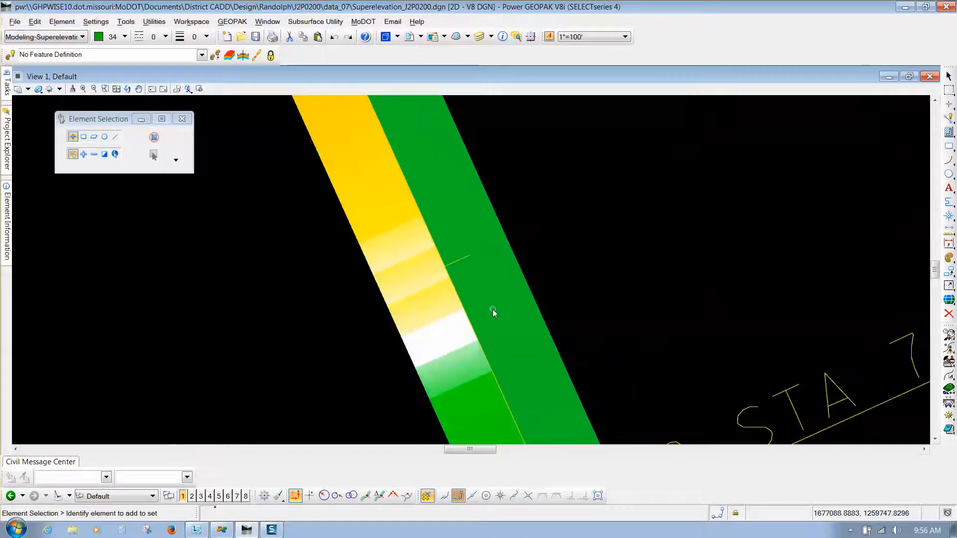
pyautogui.click(402, 308)
pyautogui.scroll(-2, 517, 259)
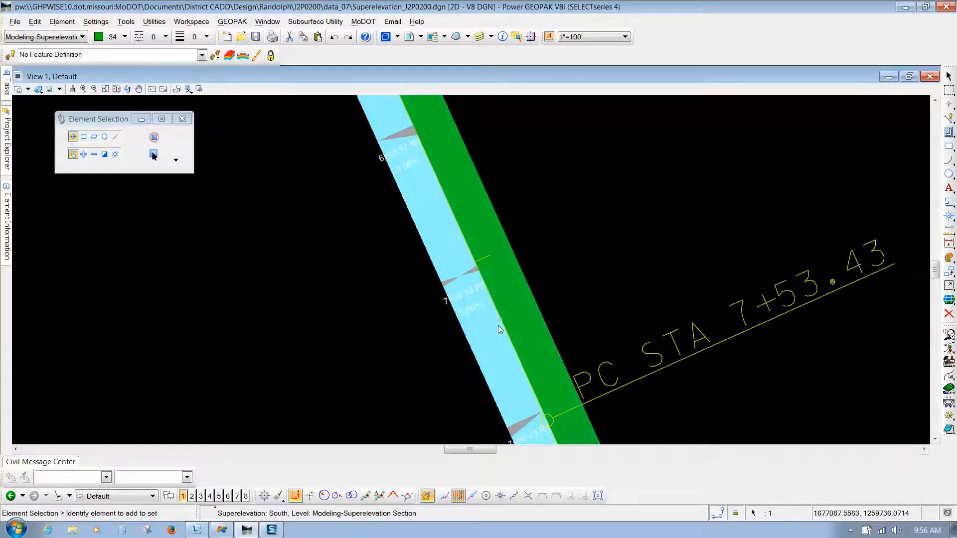
pyautogui.click(525, 280)
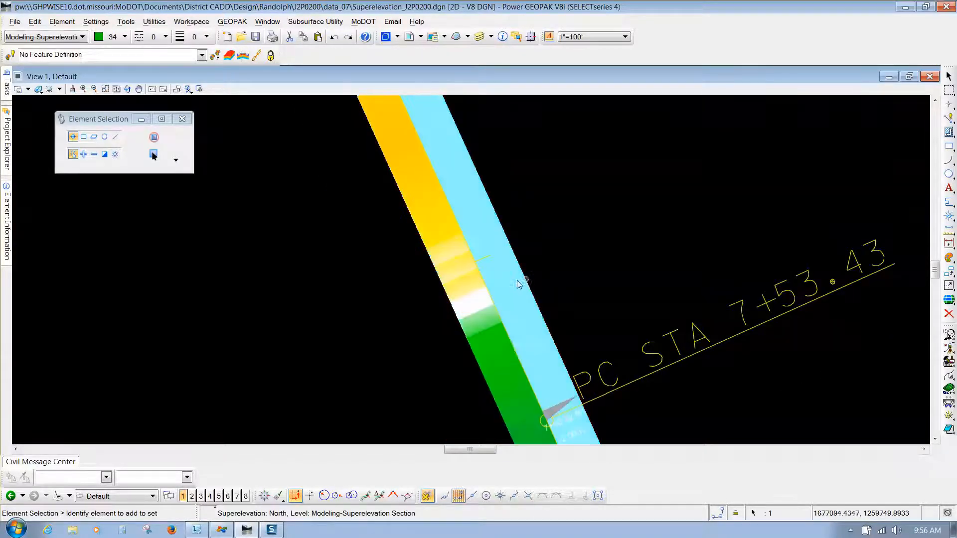
# - Compare the cross-slope labels of both lanes at station 7+79.10 and clear the selection
pyautogui.scroll(-2, 557, 383)
pyautogui.scroll(4, 545, 371)
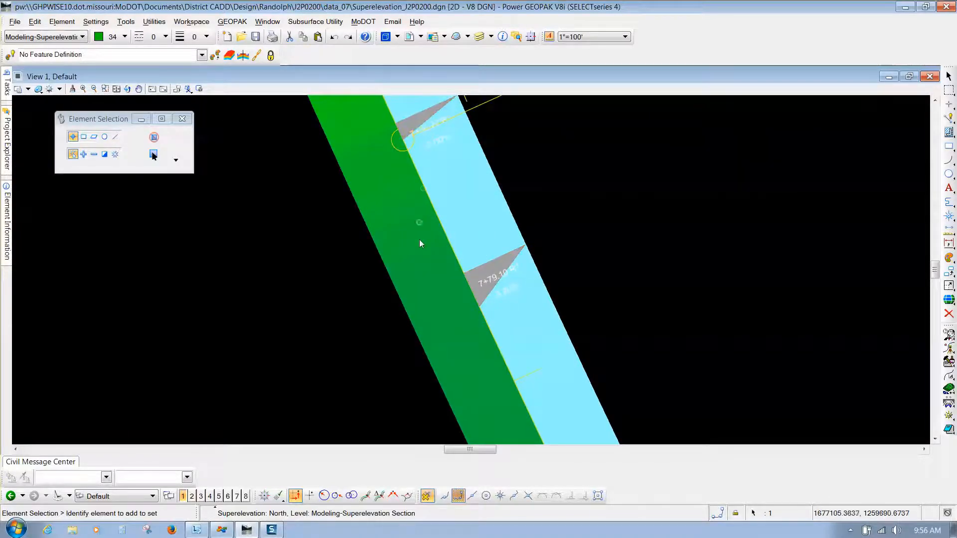
pyautogui.click(396, 297)
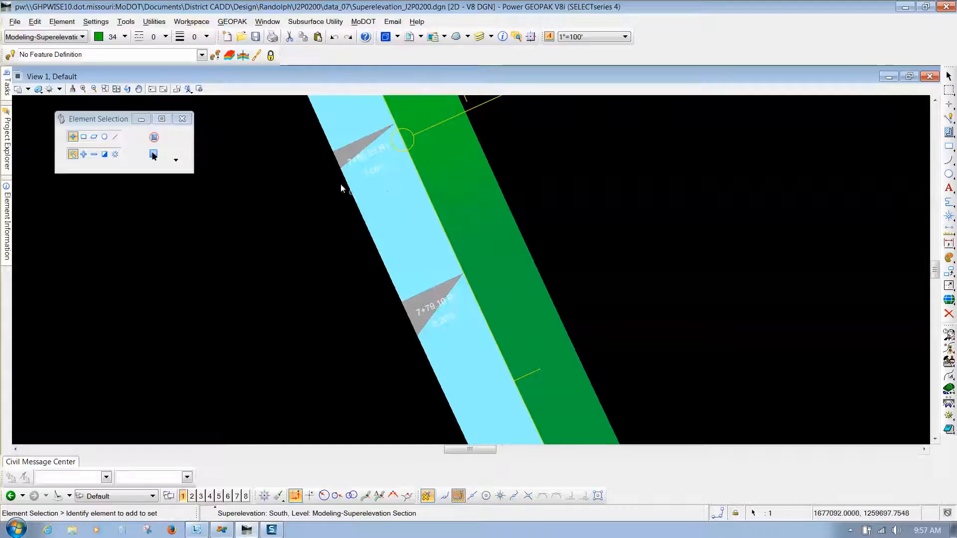
pyautogui.click(567, 187)
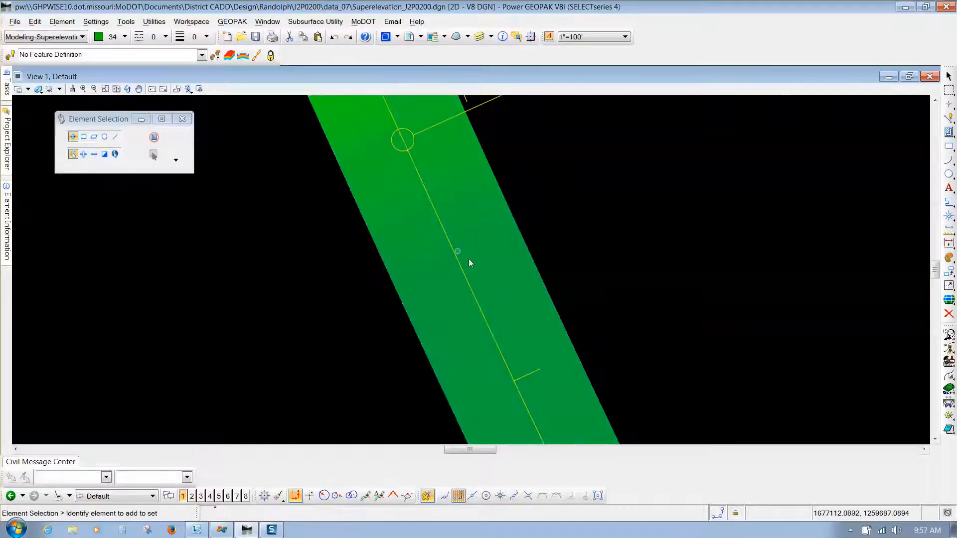
# - Examine the superelevation colouring of both lanes along the full ROAD1 curve, from the entry transition to the exit transition
pyautogui.scroll(-5, 602, 257)
pyautogui.scroll(-4, 461, 241)
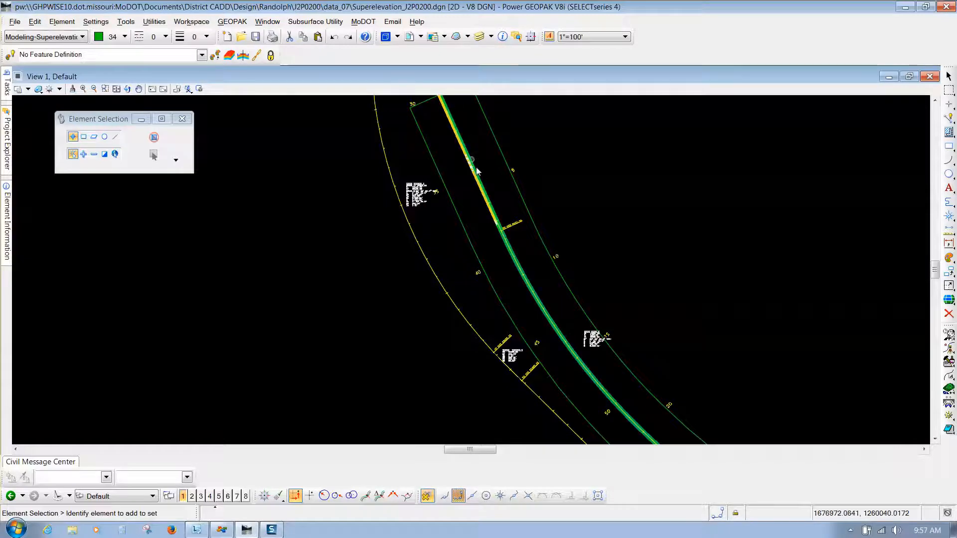
pyautogui.click(512, 224)
pyautogui.scroll(3, 511, 227)
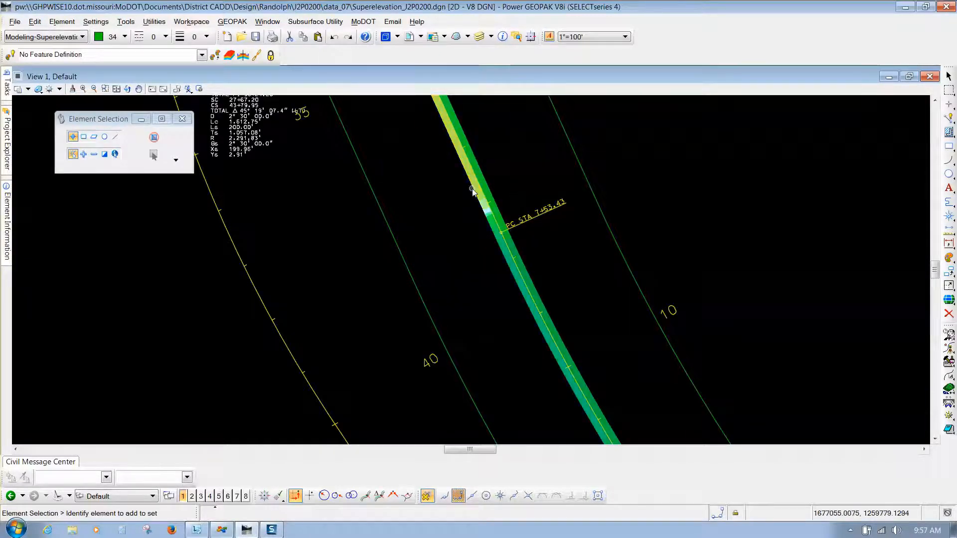
pyautogui.scroll(-2, 441, 217)
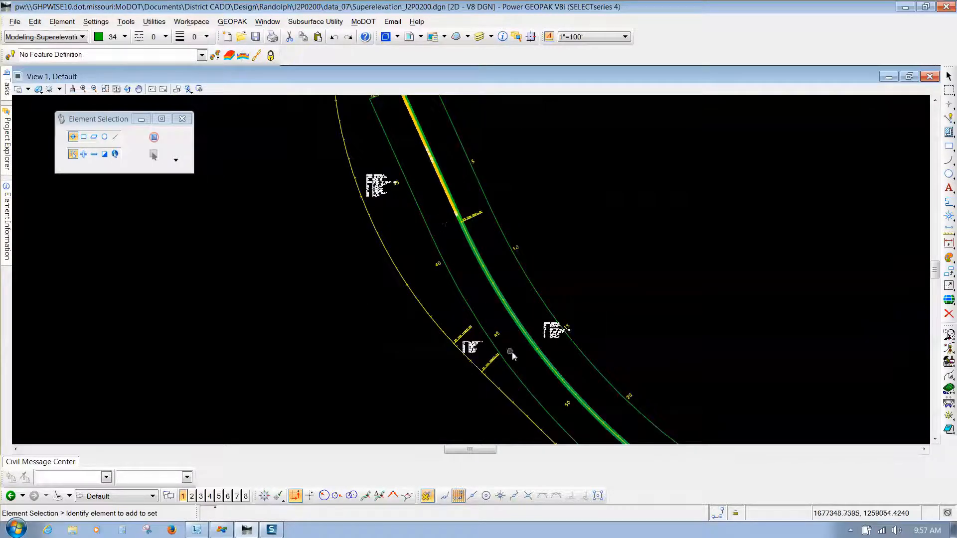
pyautogui.scroll(2, 609, 438)
pyautogui.scroll(2, 610, 438)
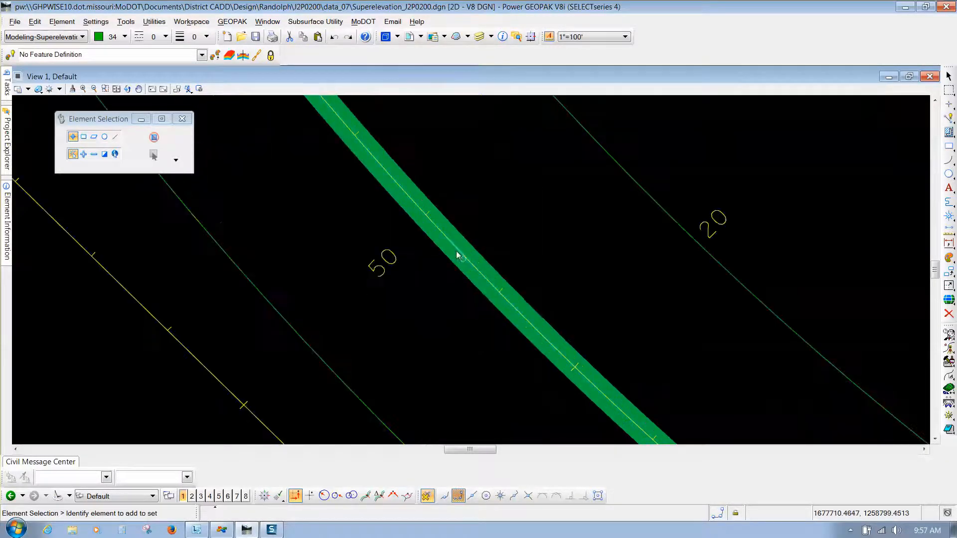
pyautogui.scroll(-4, 525, 259)
pyautogui.scroll(-2, 523, 227)
pyautogui.scroll(-2, 507, 211)
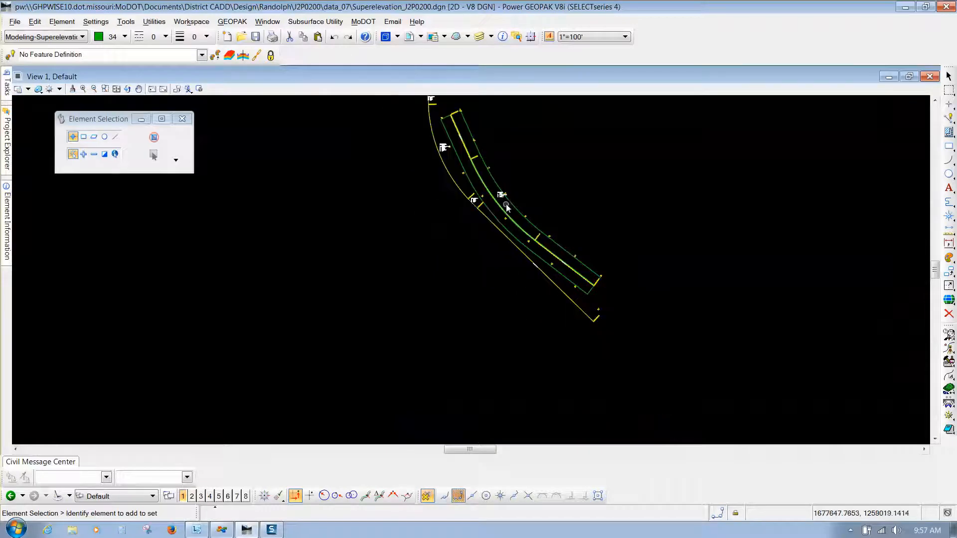
pyautogui.scroll(2, 500, 180)
pyautogui.scroll(2, 501, 175)
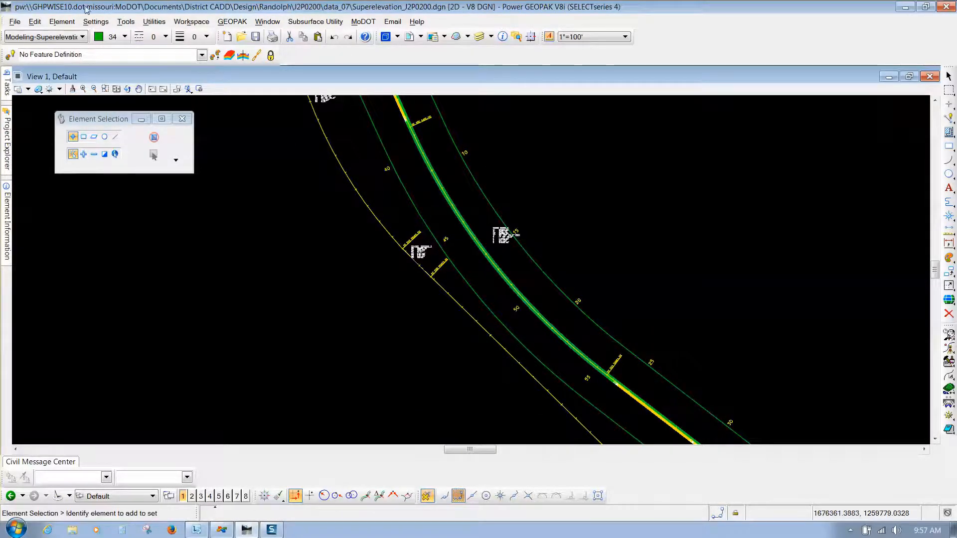
# - Compress the superelevation design file and save its settings
pyautogui.click(15, 22)
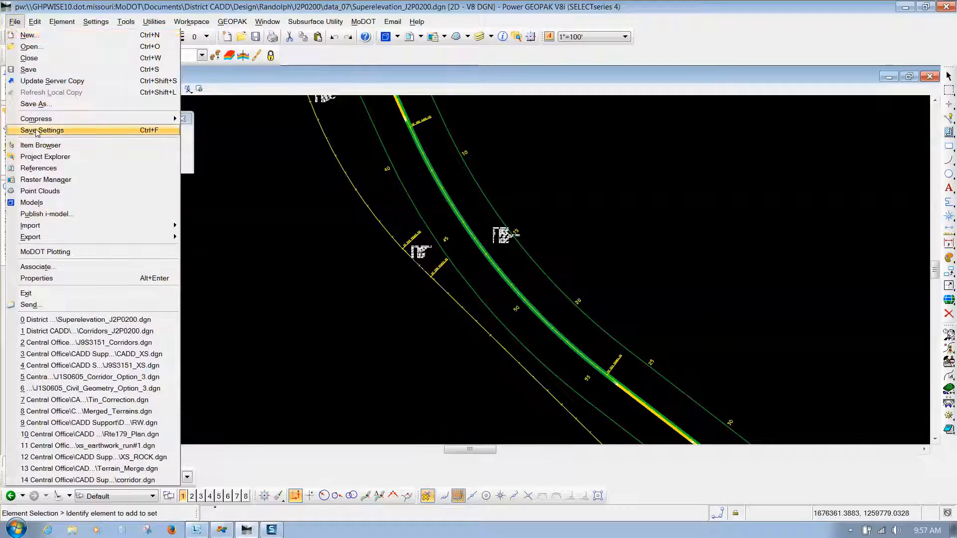
pyautogui.moveTo(144, 122)
pyautogui.click(195, 120)
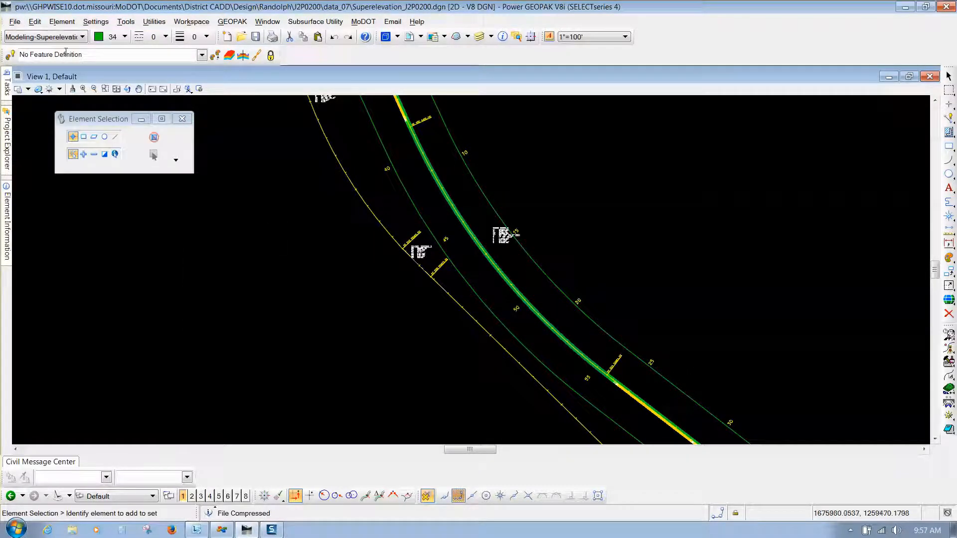
pyautogui.click(15, 21)
pyautogui.click(43, 132)
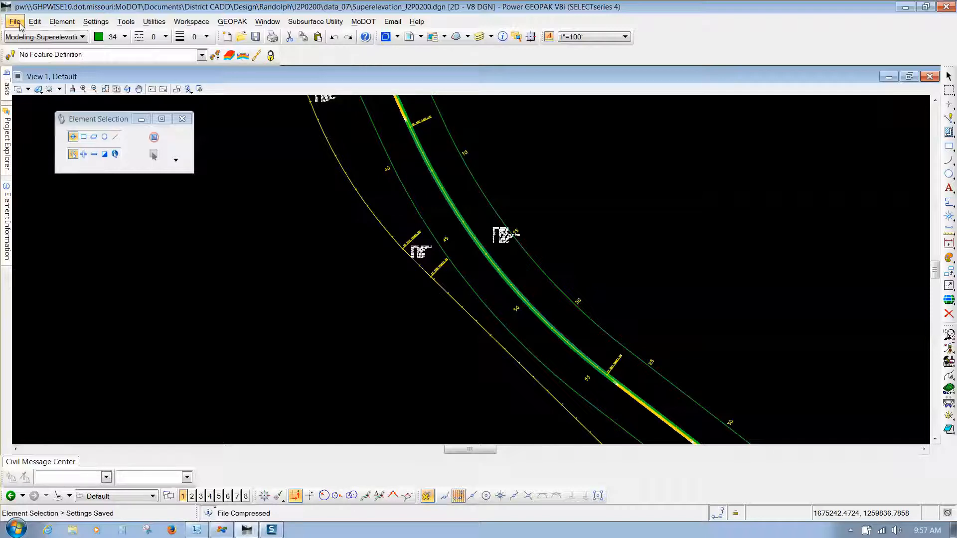
# - Open Corridors_J2P0200.dgn from ProjectWise Explorer and check in Superelevation_J2P0200.dgn
pyautogui.click(224, 531)
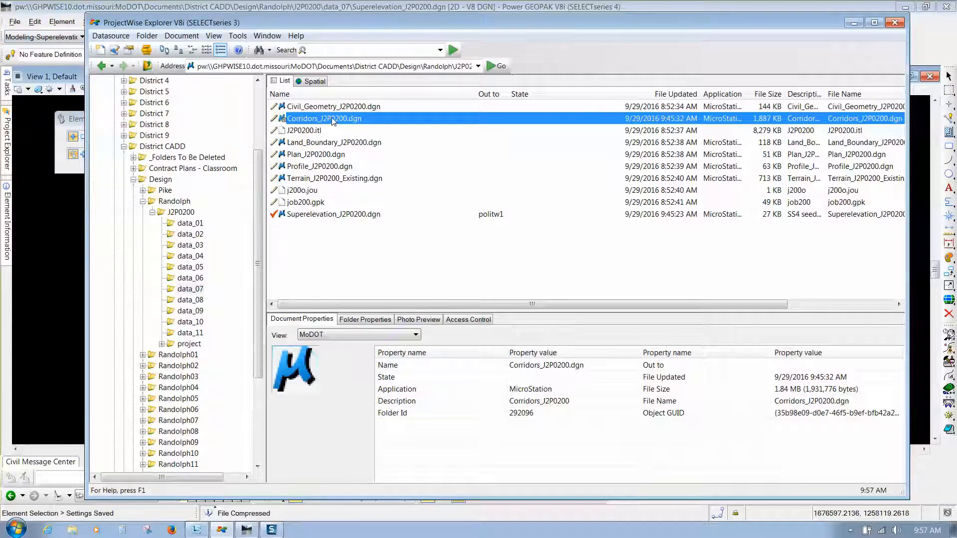
pyautogui.doubleClick(333, 119)
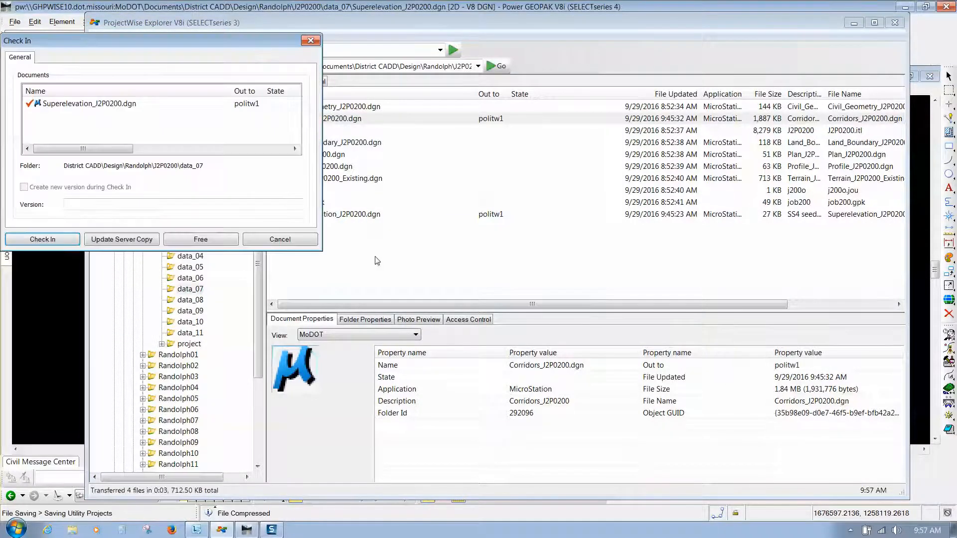
pyautogui.moveTo(162, 41); pyautogui.dragTo(414, 134)
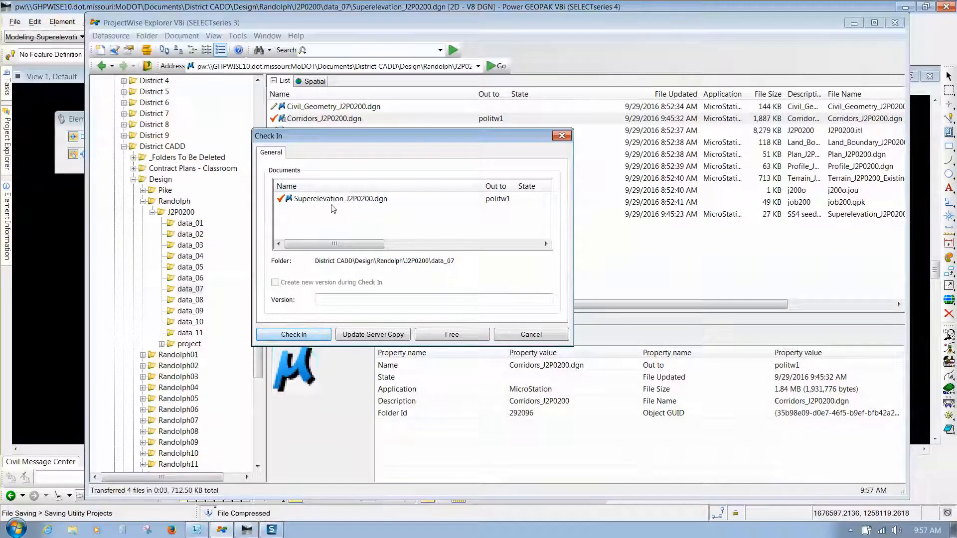
pyautogui.click(300, 335)
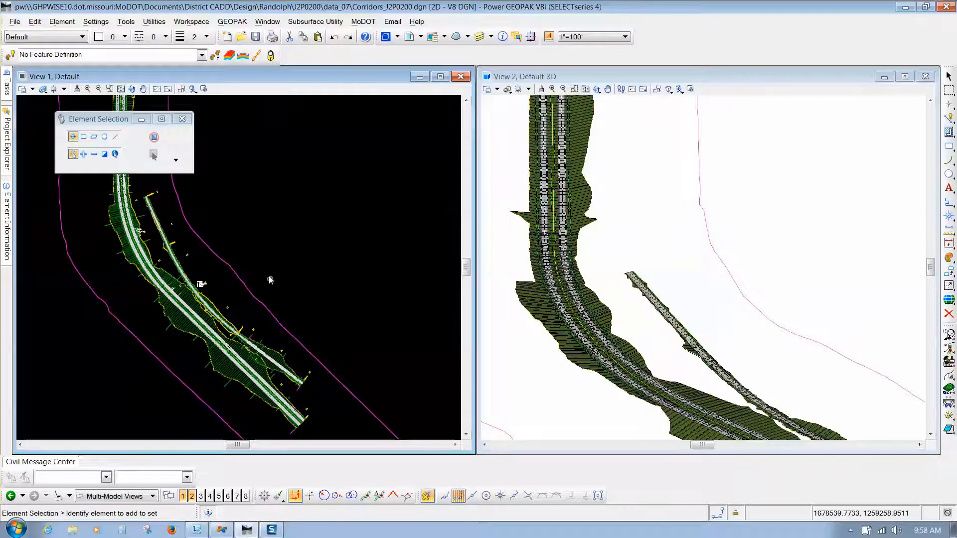
# - Open the list of references attached to the corridor file and widen the file name column
pyautogui.scroll(-2, 269, 276)
pyautogui.scroll(2, 277, 368)
pyautogui.scroll(2, 278, 363)
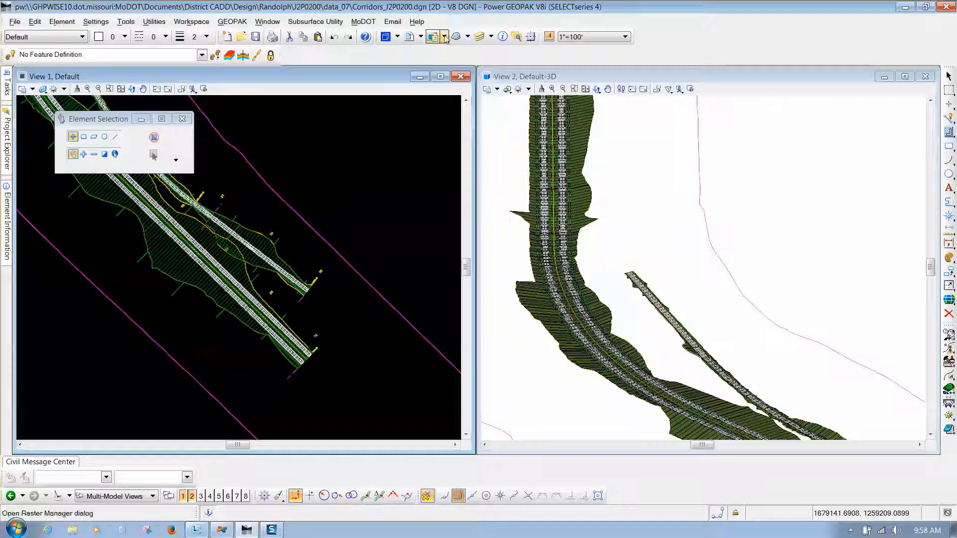
pyautogui.click(409, 38)
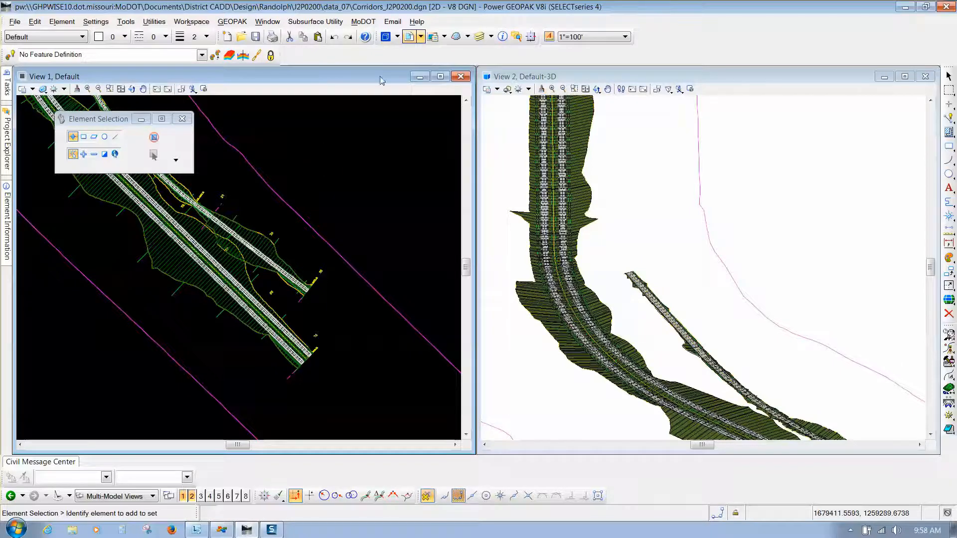
pyautogui.click(409, 38)
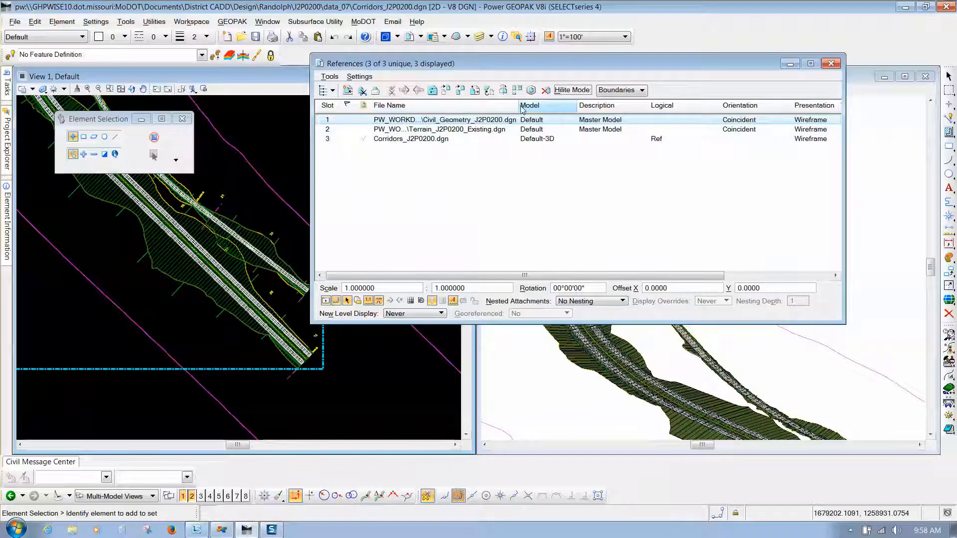
pyautogui.moveTo(520, 106); pyautogui.dragTo(564, 106)
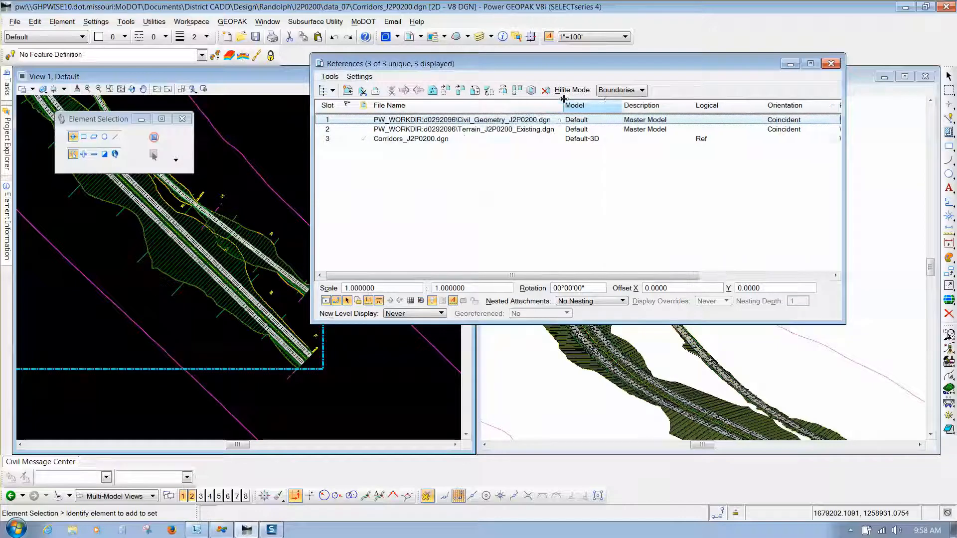
# - Attach the Default model of Superelevation_J2P0200.dgn as a Coincident - World reference with no nesting
pyautogui.click(330, 76)
pyautogui.click(337, 88)
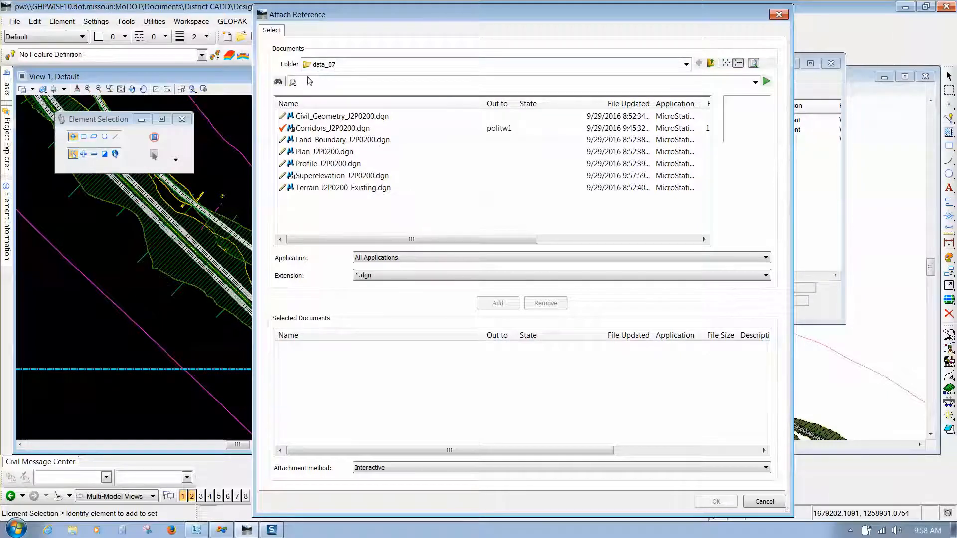
pyautogui.click(311, 177)
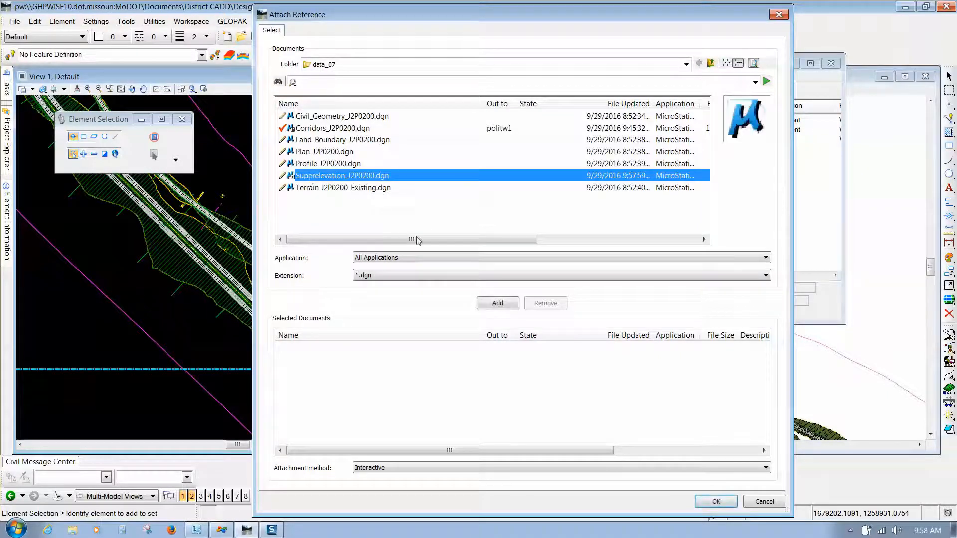
pyautogui.click(498, 305)
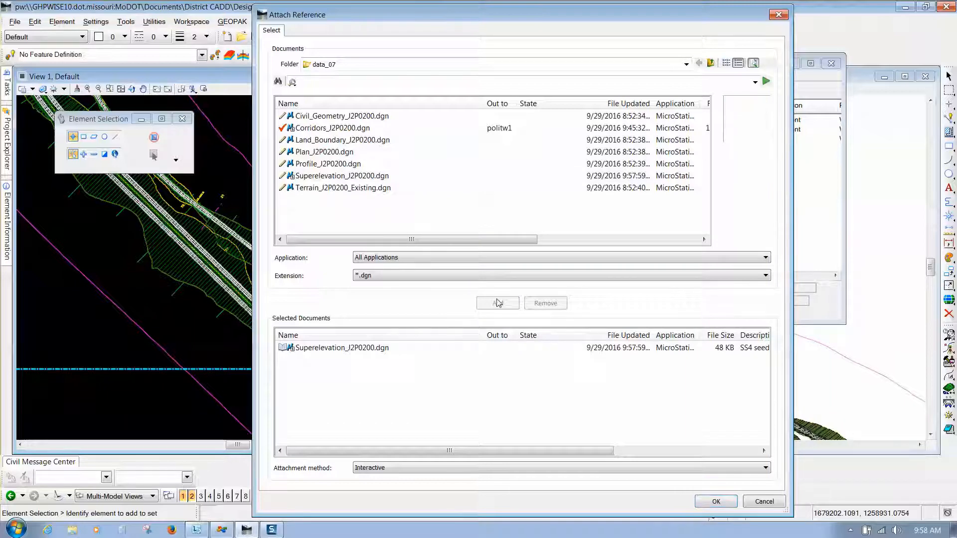
pyautogui.click(716, 502)
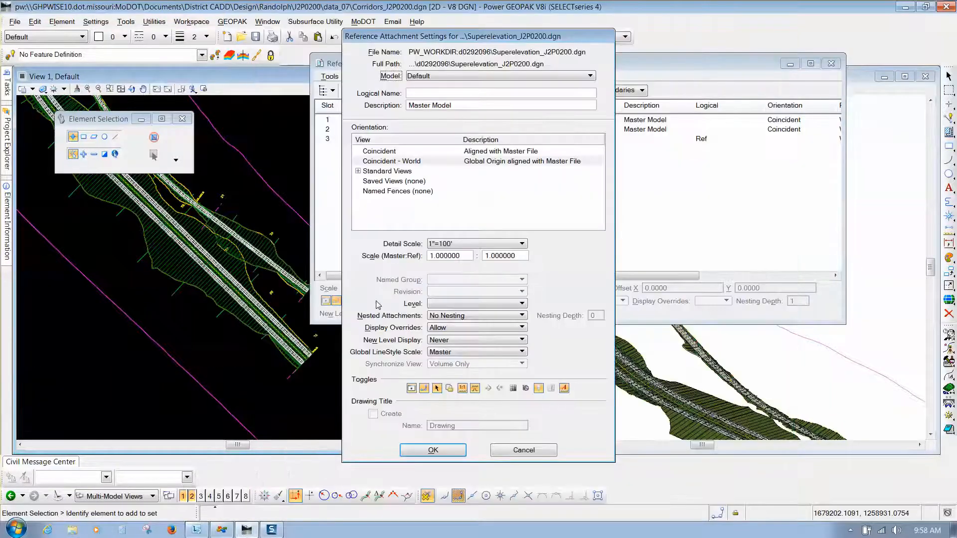
pyautogui.click(432, 451)
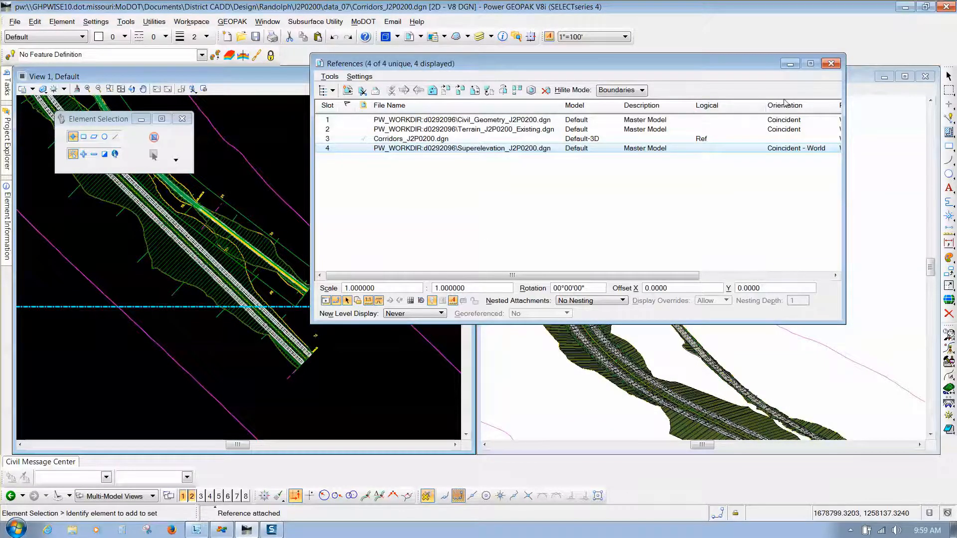
pyautogui.click(830, 64)
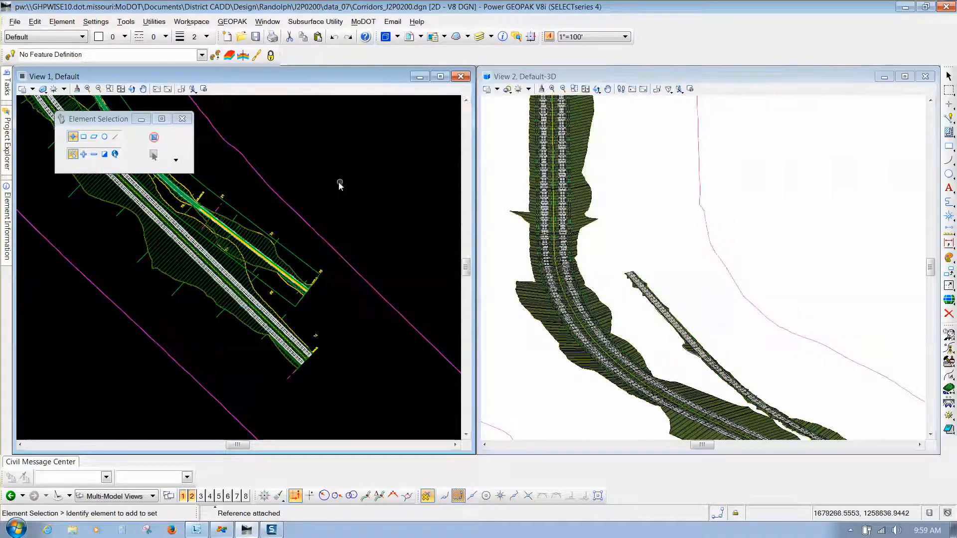
# - Start assigning superelevation to a corridor, using superelevation section ROAD1-1 alone and the Road1 corridor as target
pyautogui.scroll(-3, 310, 300)
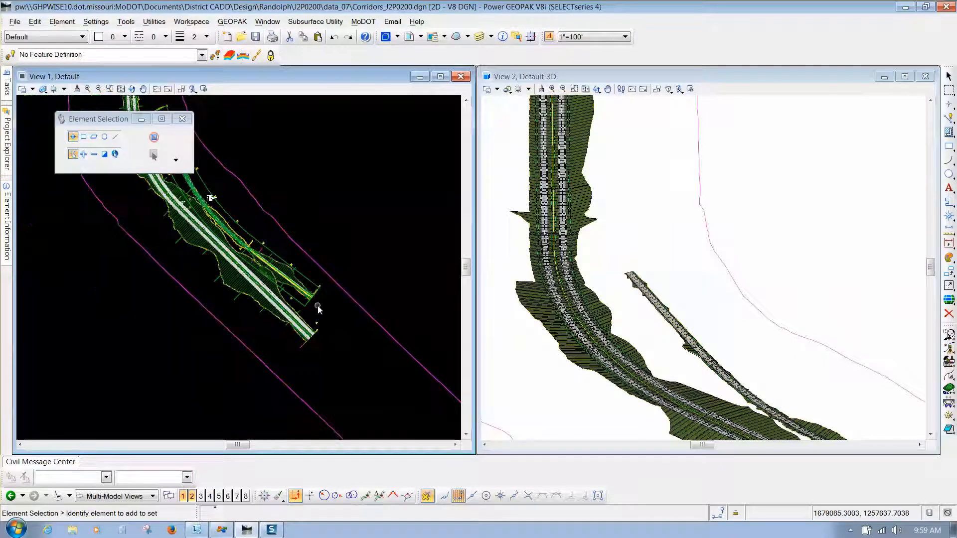
pyautogui.scroll(3, 217, 234)
pyautogui.scroll(2, 261, 245)
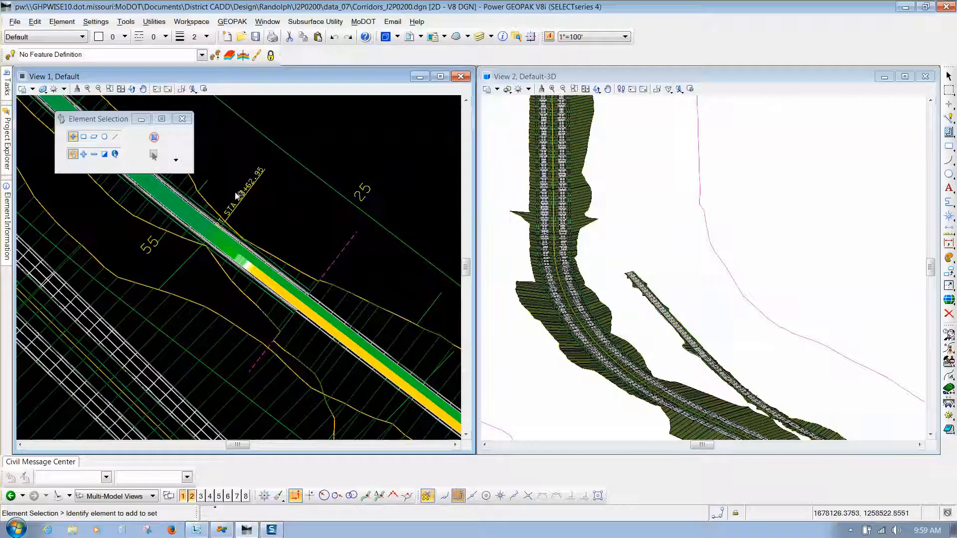
pyautogui.moveTo(206, 182)
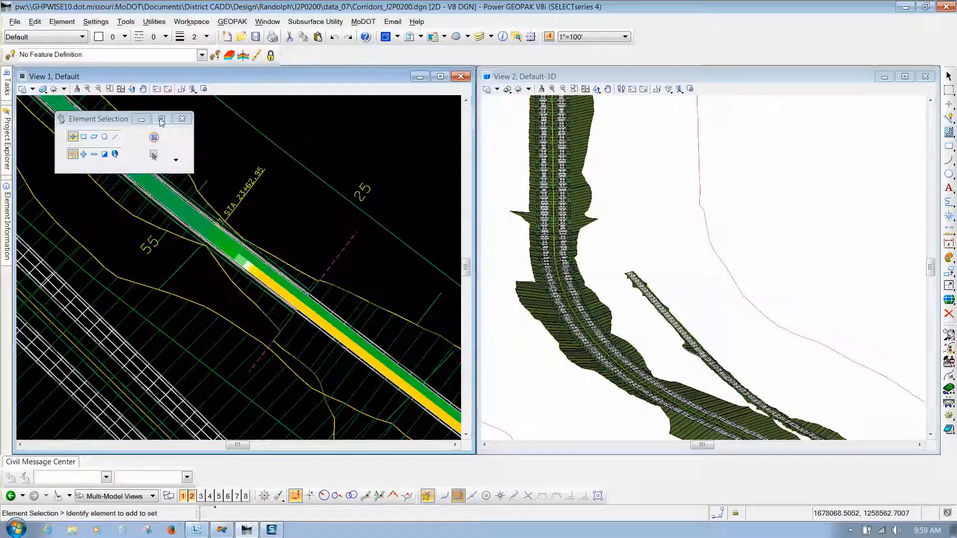
pyautogui.moveTo(7, 84)
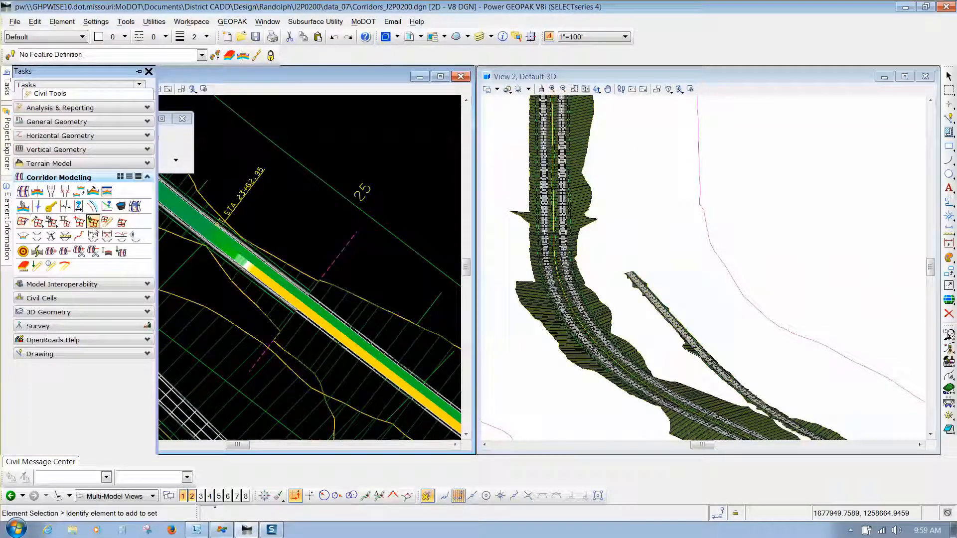
pyautogui.click(65, 223)
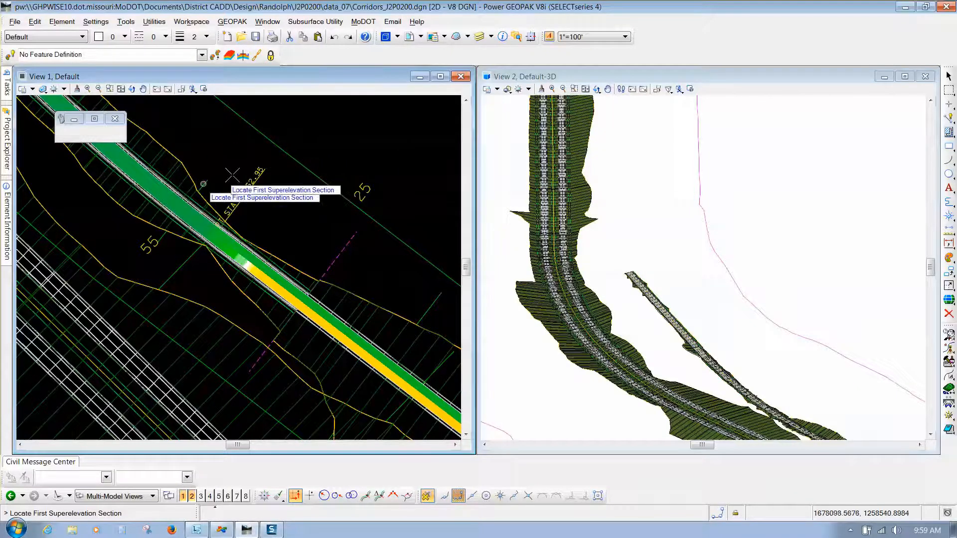
pyautogui.click(274, 145)
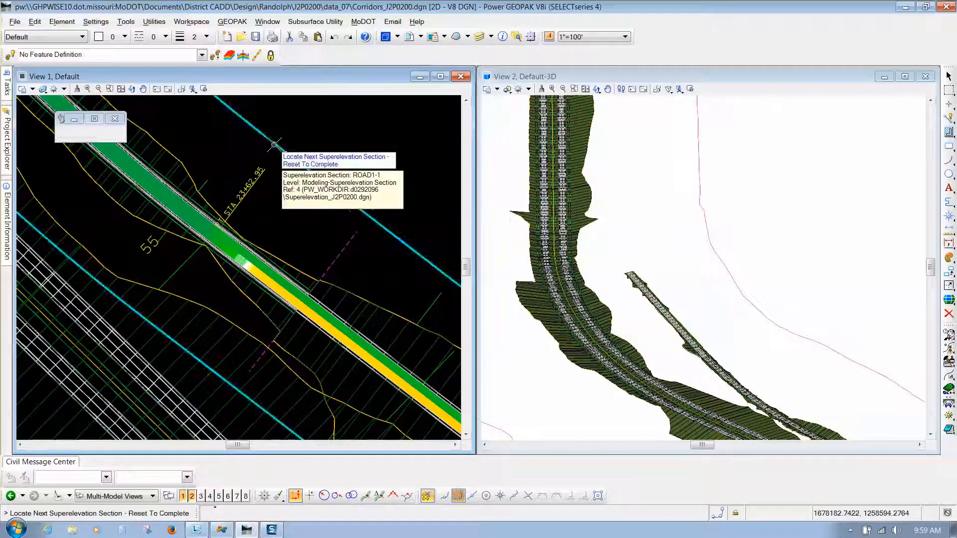
pyautogui.rightClick(221, 146)
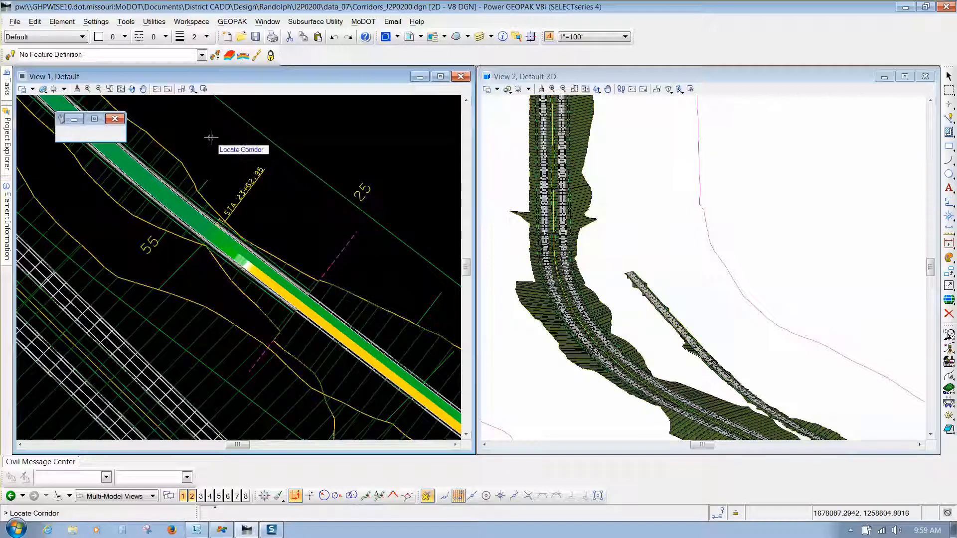
pyautogui.click(206, 183)
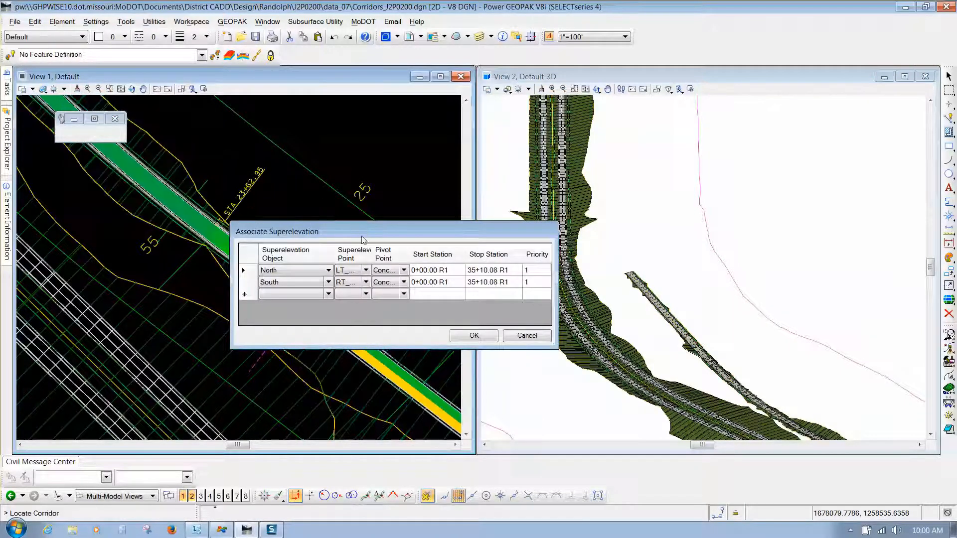
# - Associate the North and South lanes with their LT_Conc and RT_Conc points, pivoting on Conc_T_CL, from station 0+00.00 to 35+10.08
pyautogui.moveTo(363, 240); pyautogui.dragTo(352, 136)
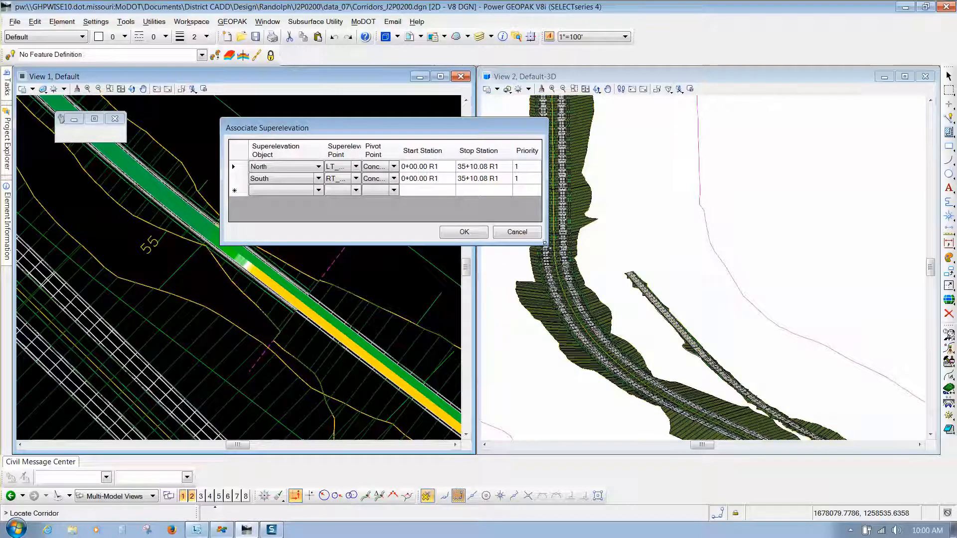
pyautogui.moveTo(549, 247); pyautogui.dragTo(715, 257)
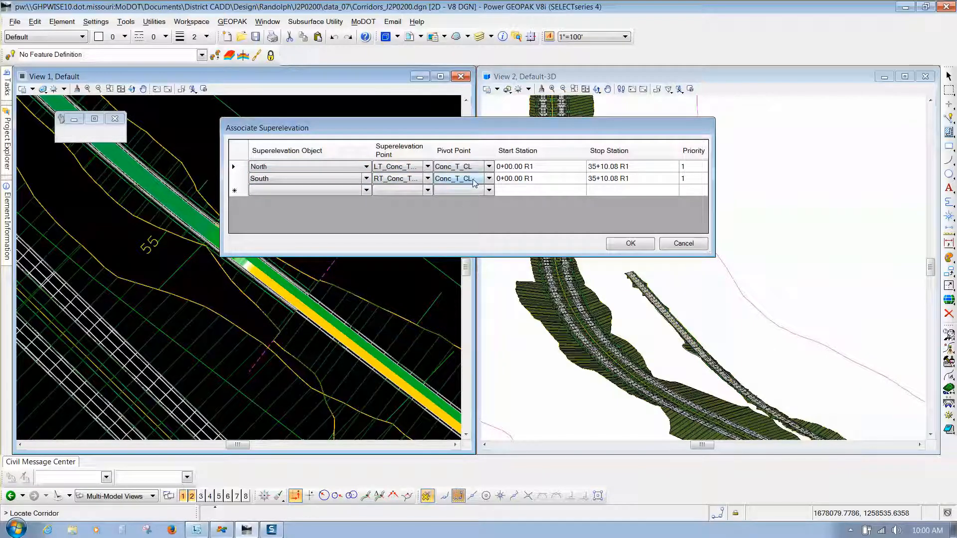
pyautogui.moveTo(484, 133); pyautogui.dragTo(451, 124)
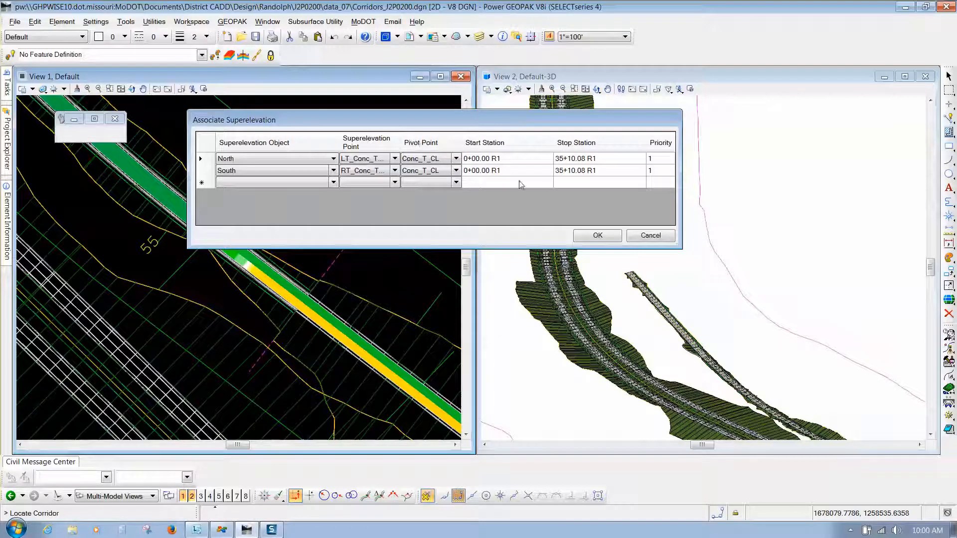
pyautogui.click(604, 237)
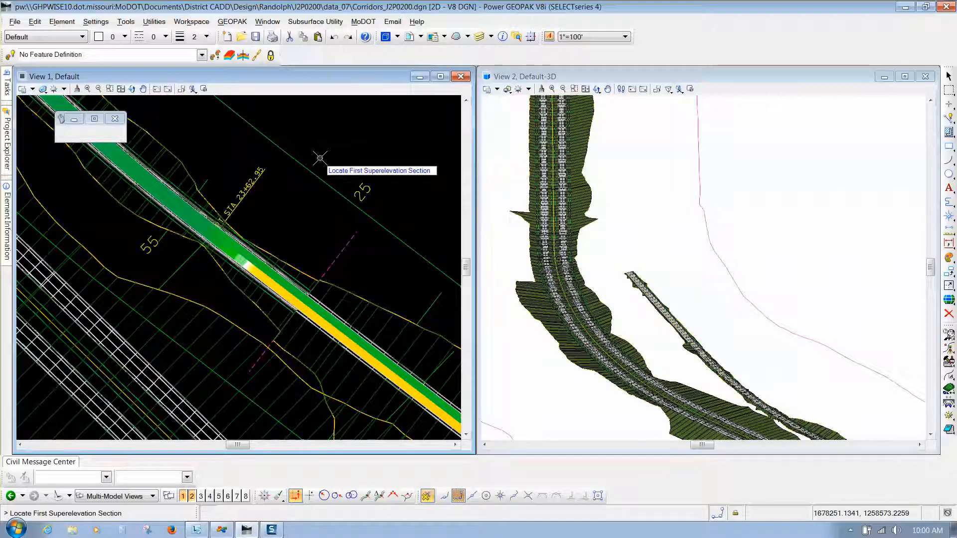
pyautogui.press('Escape')
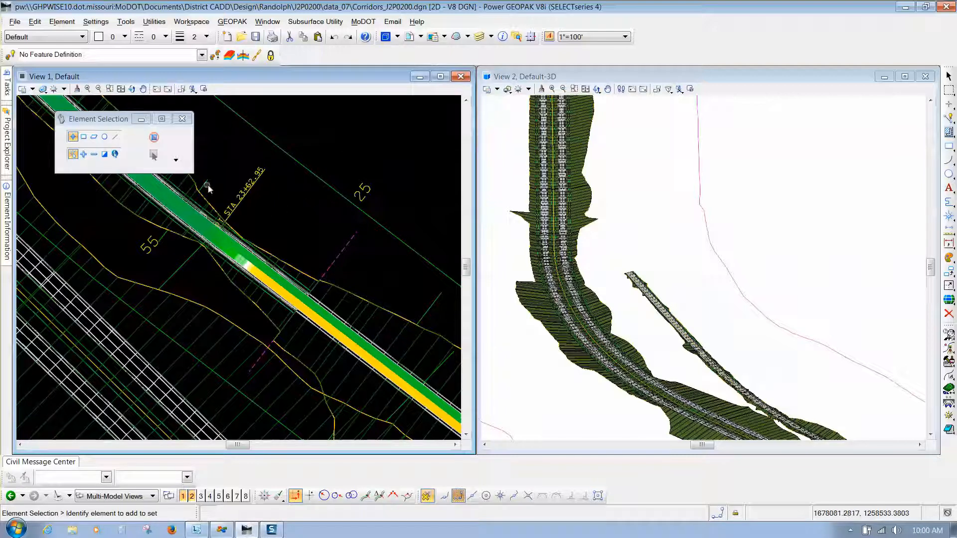
# - Open the cross section model of the Road1 corridor in View 8
pyautogui.moveTo(204, 185)
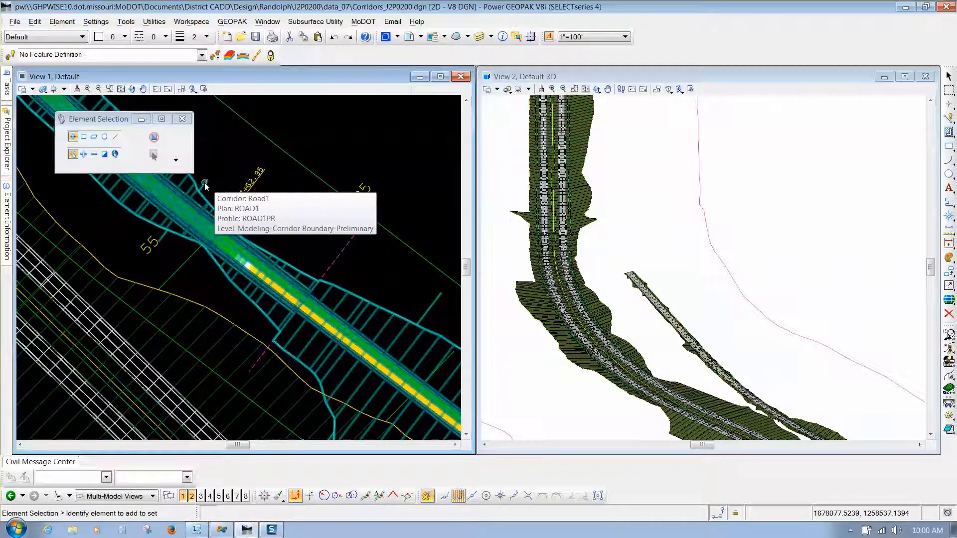
pyautogui.click(205, 186)
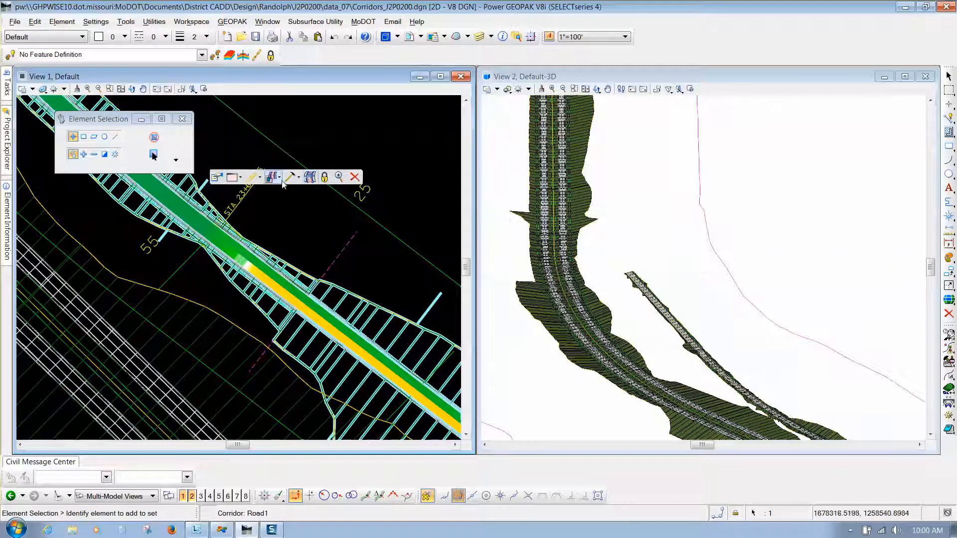
pyautogui.moveTo(241, 179)
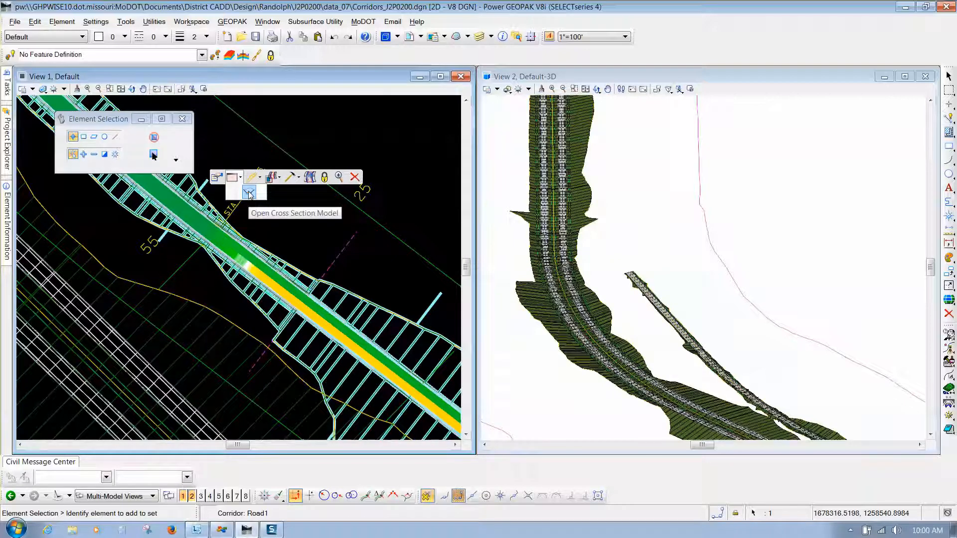
pyautogui.click(249, 194)
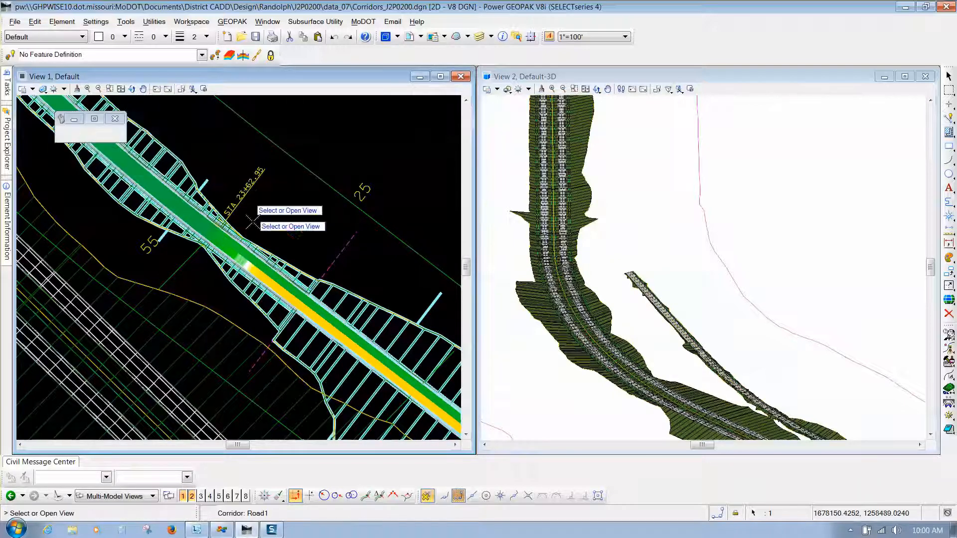
pyautogui.click(246, 497)
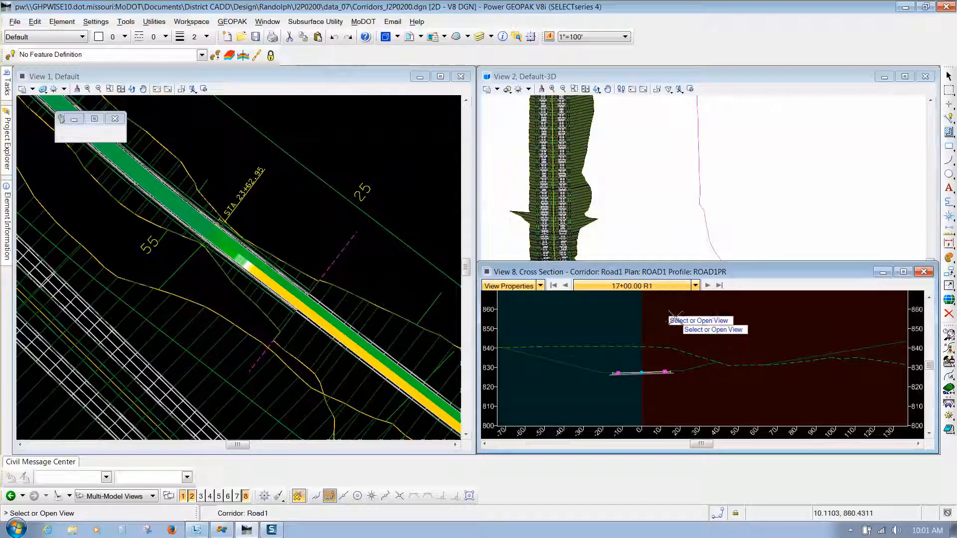
pyautogui.click(675, 319)
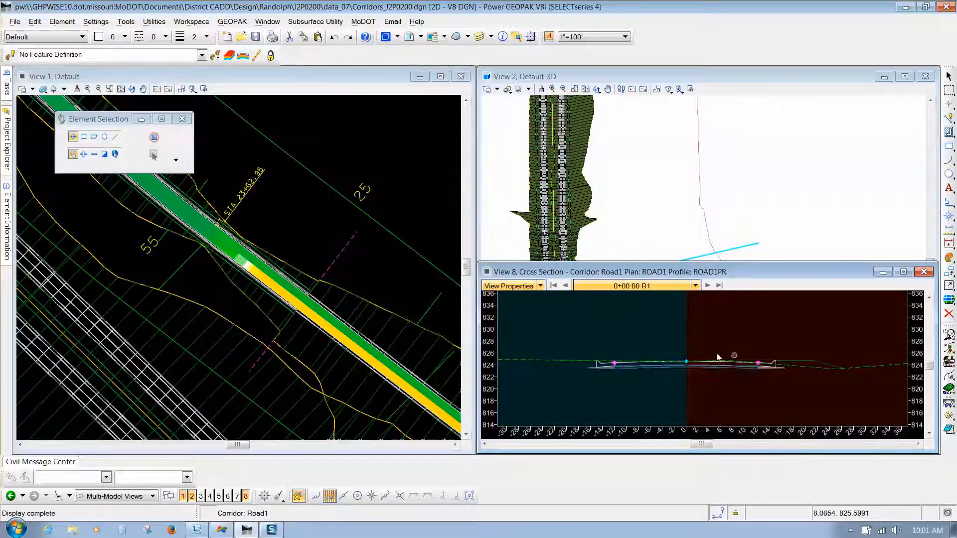
# - Enlarge the cross section view and examine the Road1 pavement slope at station 17+00
pyautogui.scroll(2, 701, 355)
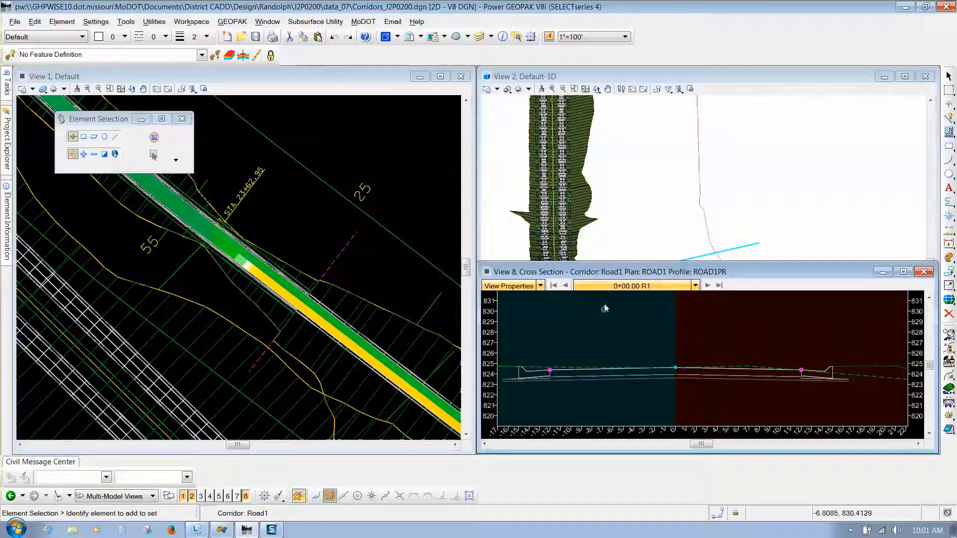
pyautogui.moveTo(608, 275); pyautogui.dragTo(379, 190)
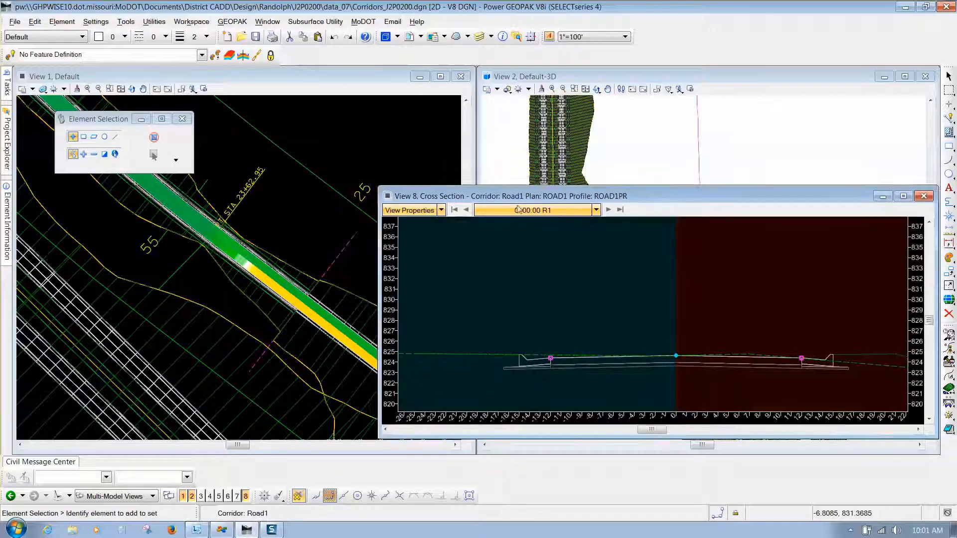
pyautogui.click(595, 210)
pyautogui.write('17+00')
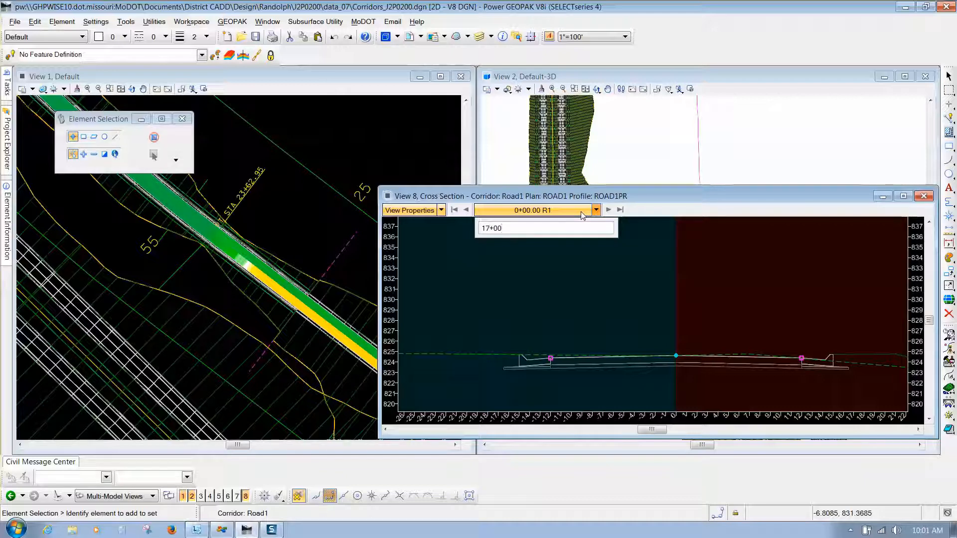
pyautogui.press('Return')
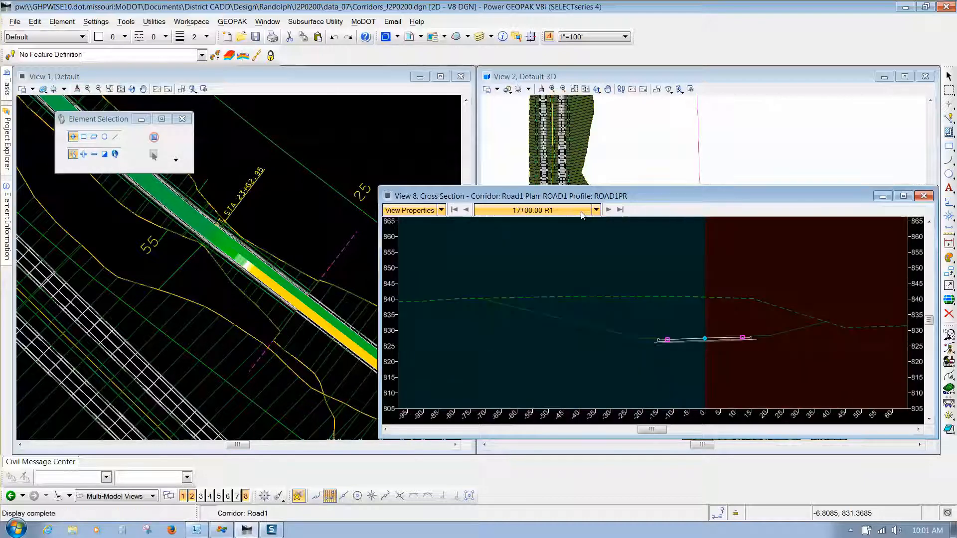
pyautogui.scroll(5, 700, 322)
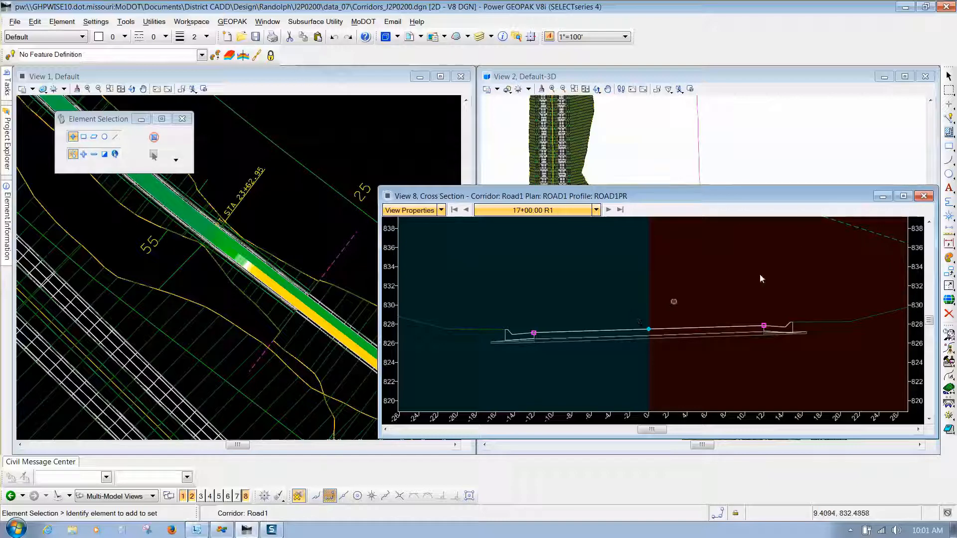
# - Close the cross section view and update the server copy of the corridor file
pyautogui.click(923, 197)
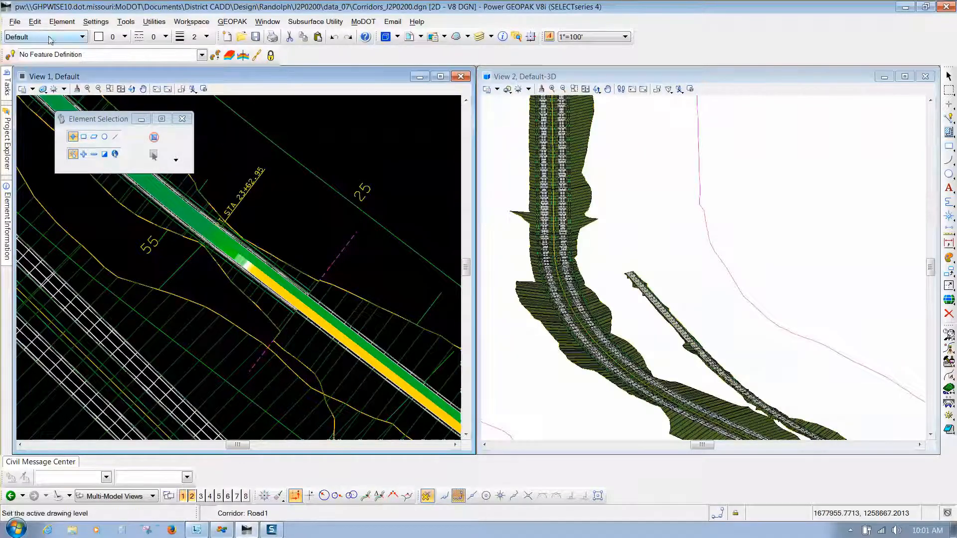
pyautogui.click(15, 22)
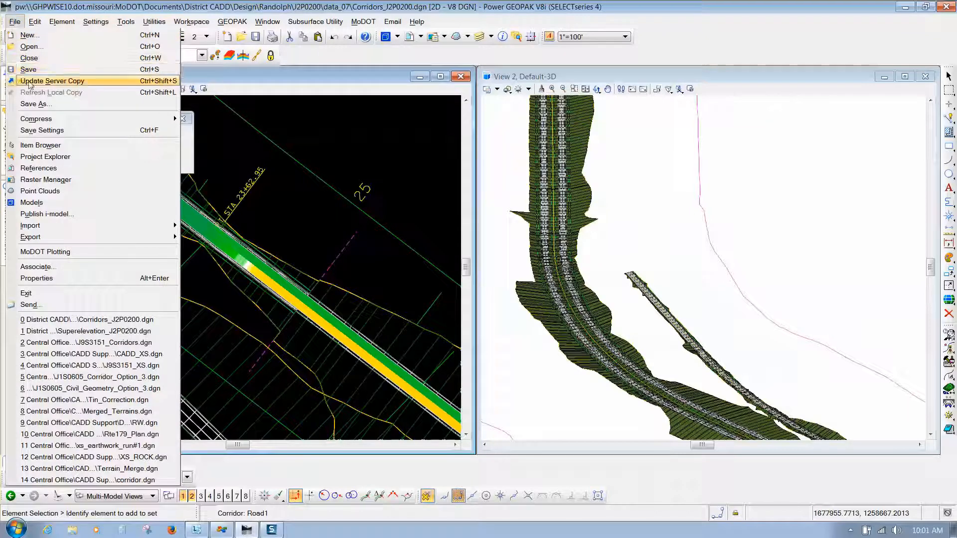
pyautogui.click(49, 81)
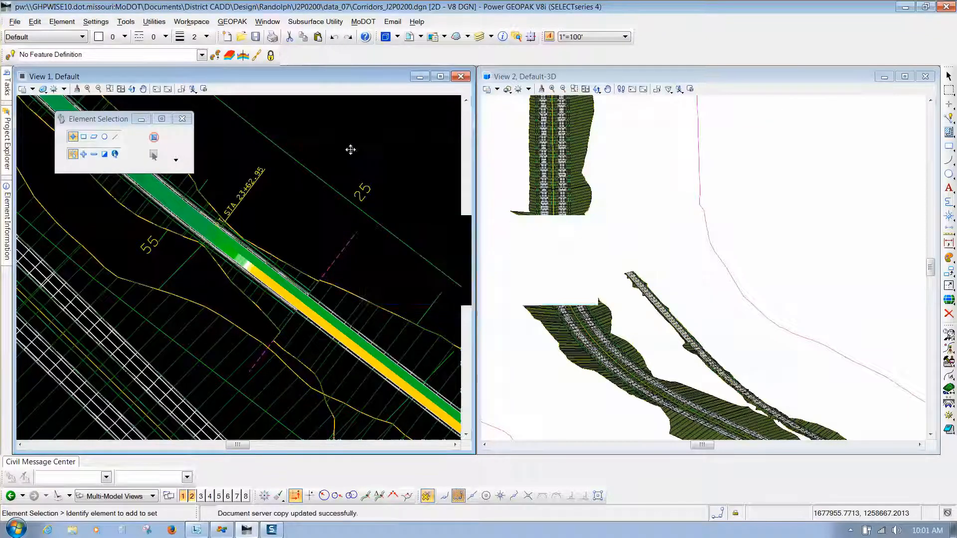